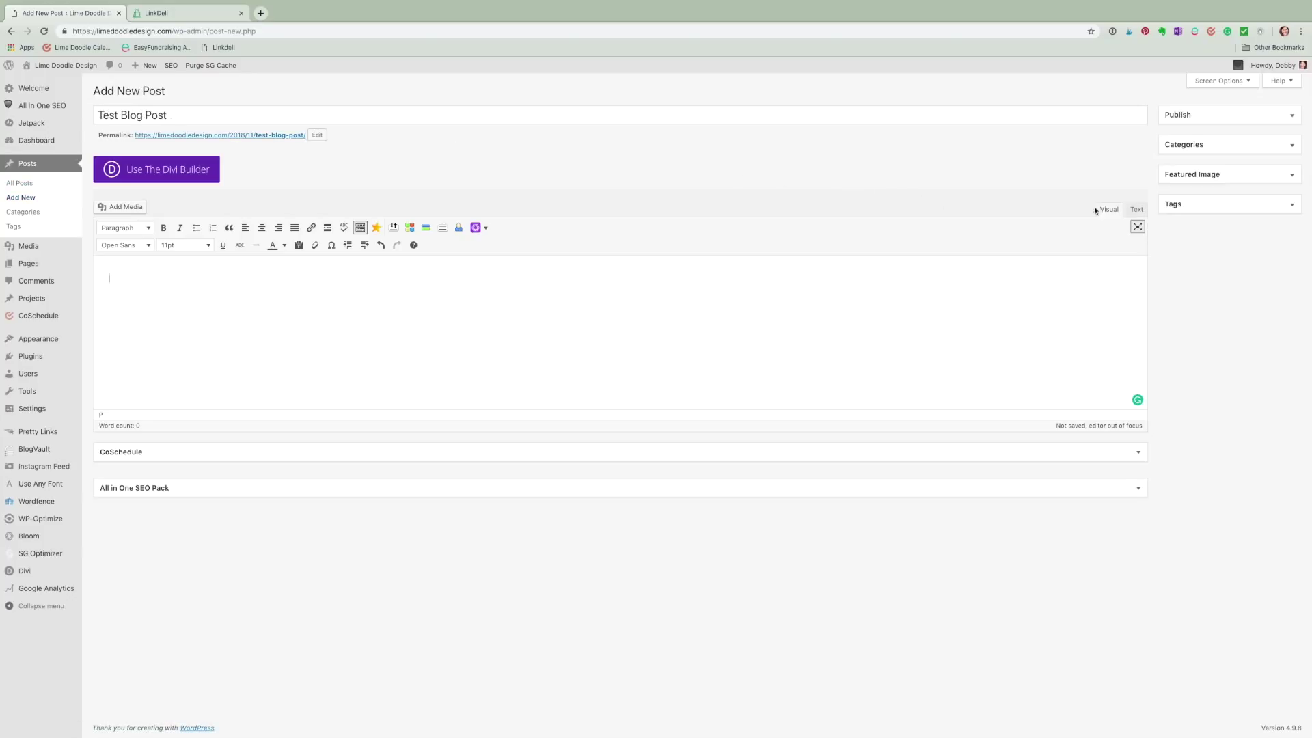
# Switch the empty Test Blog Post body to the Text (HTML) editor.
pyautogui.click(1138, 210)
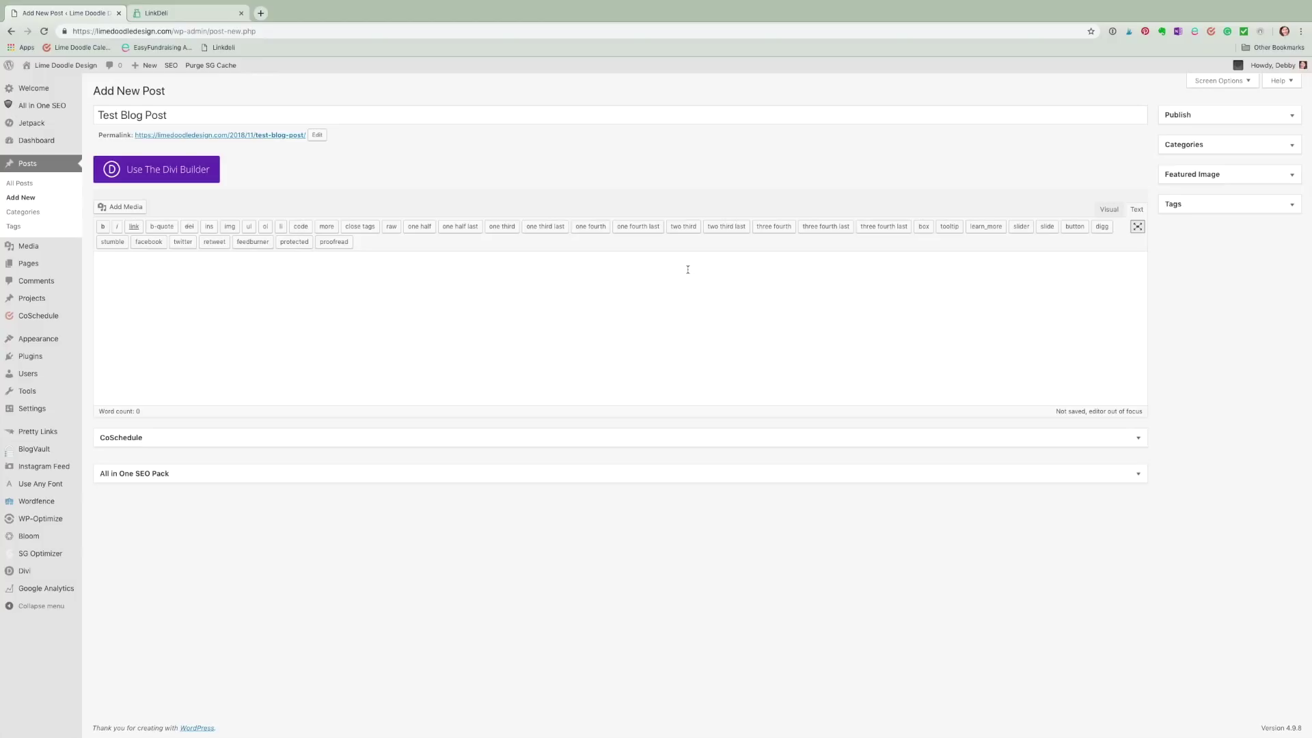
# Paste the prepared Santa card HTML into the body and return to the Visual view.
pyautogui.write('<p style="text-align: justify;">I’ve linked all supplies at the end of this post. <a href="http://limedoodledesign.com/affiliate-and-product-disclosure/">Compensated affiliate links used.</a></p>  <h2 style="text-align: justify;">SUPPLIES</h2> <p style="text-align: justify;">You can find links to the supplies I’ve used below; click on the picture or shop icon to get taken directly to the product. Where available I use compensated affiliate links which means if you make a purchase I receive a small commission at no extra cost to you. You can read my affiliate and product disclosure <a href="http://limedoodledesign.com/affiliate-and-product-disclosure/">here</a>. I genuinely appreciate your support.</p>  <h2 style="text-align: justify;">PIN ME</h2> <p style="text-align: justify;">Summary of the project which gives all the views of the card in one photo :D I’d love if you pinned and called by on <a href="https://uk.pinterest.com/limedoodledoo/">Pinterest</a> :D</p>')
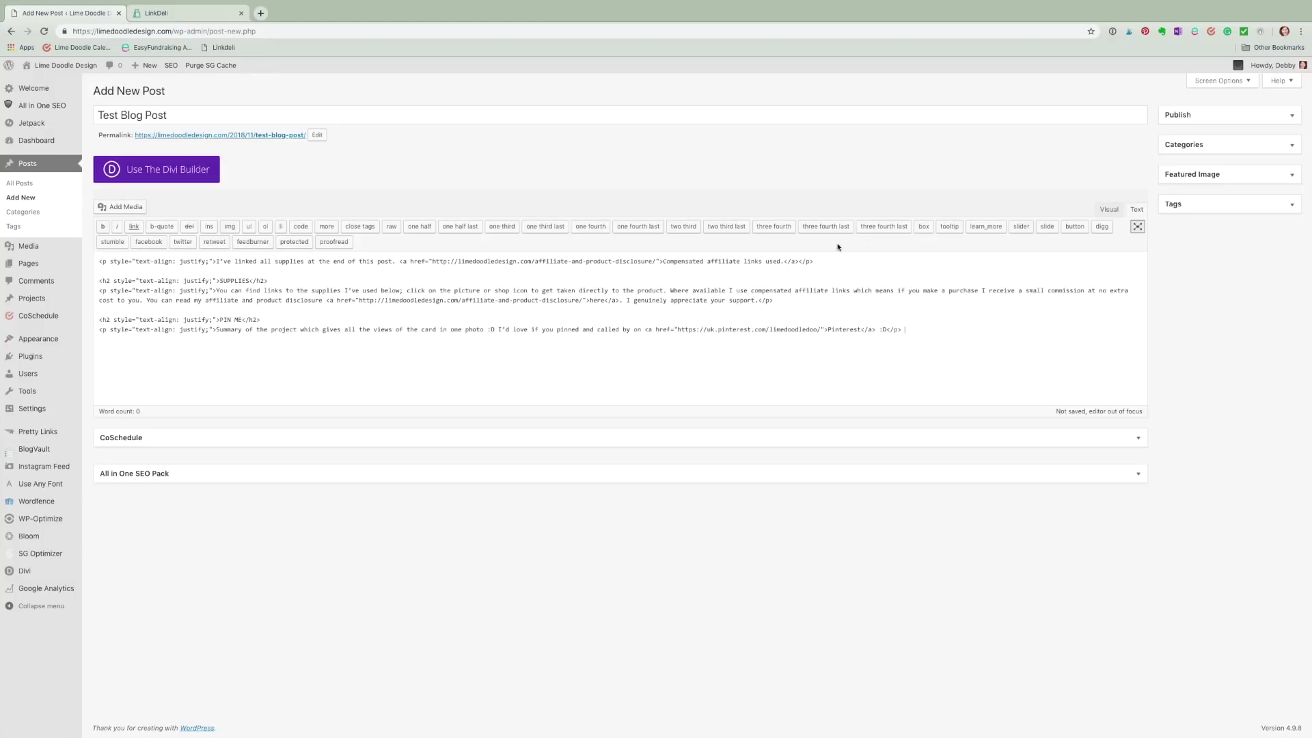
pyautogui.click(1110, 211)
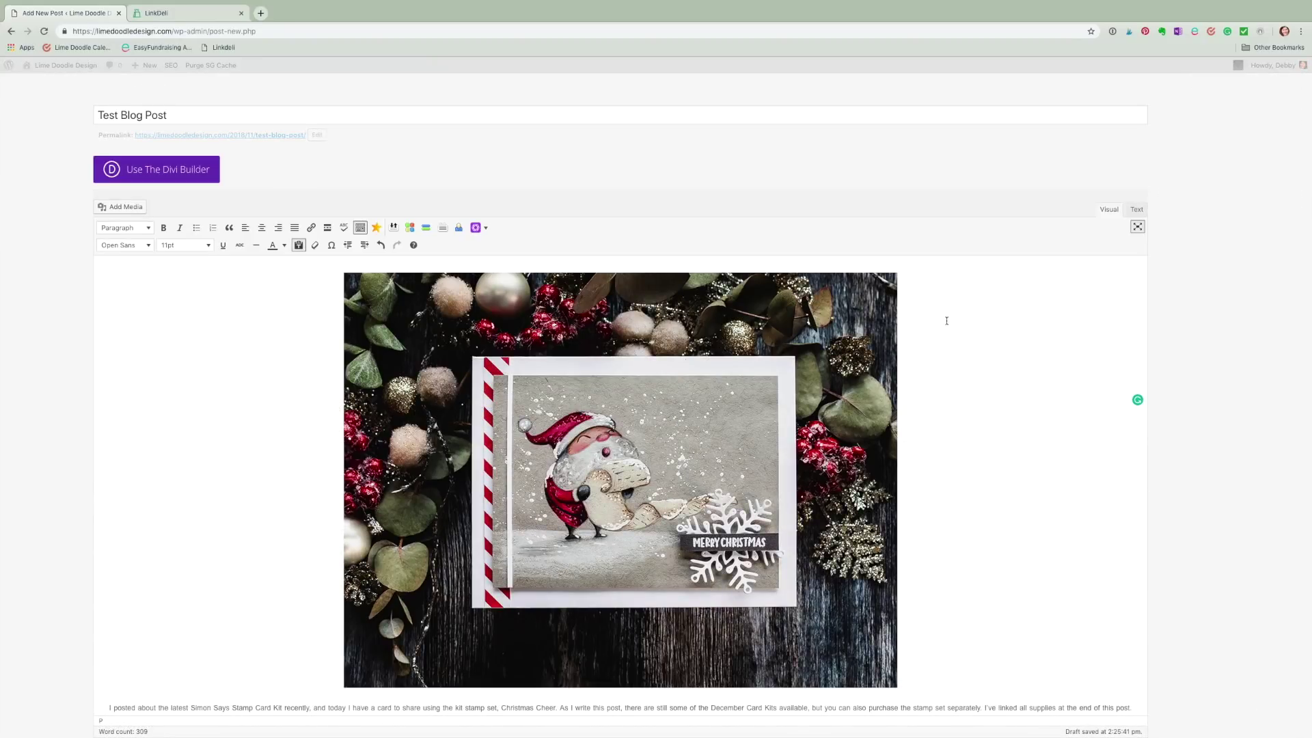
# Scroll through the formatted post down to its SUPPLIES section.
pyautogui.scroll(-5, 906, 345)
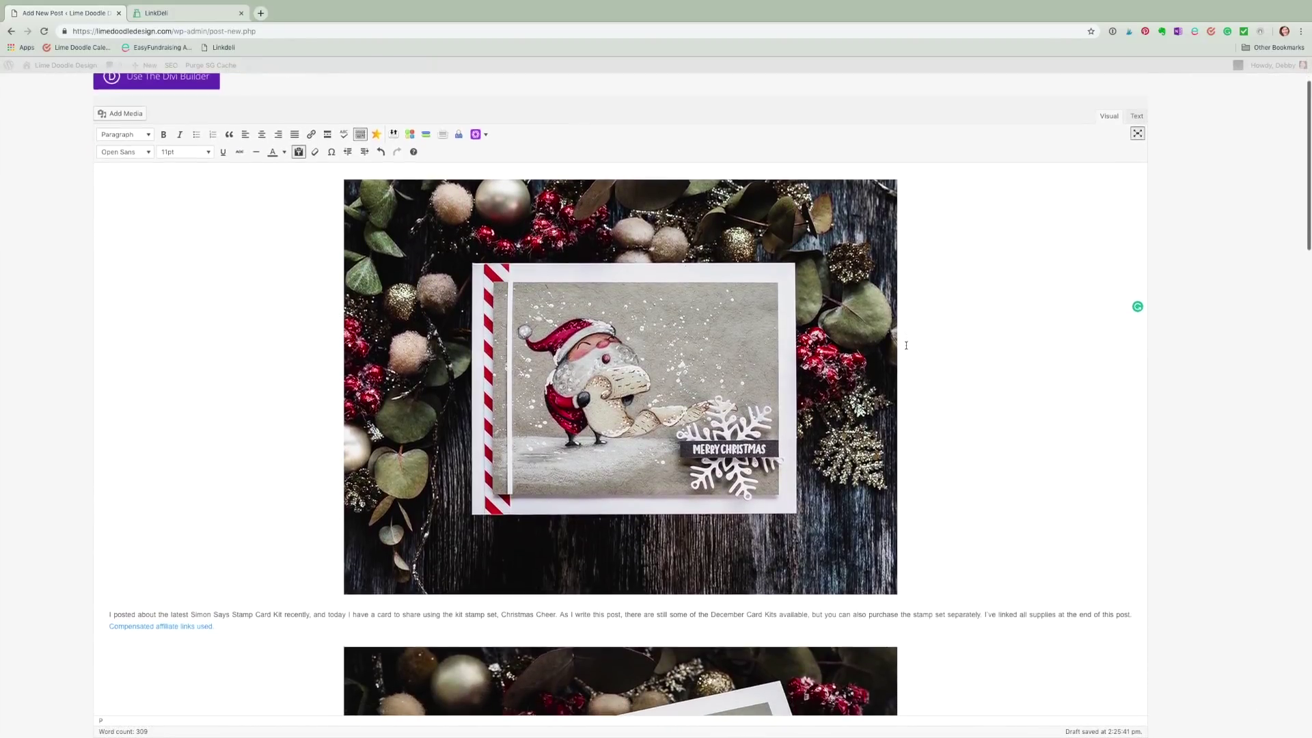
pyautogui.scroll(-5, 906, 345)
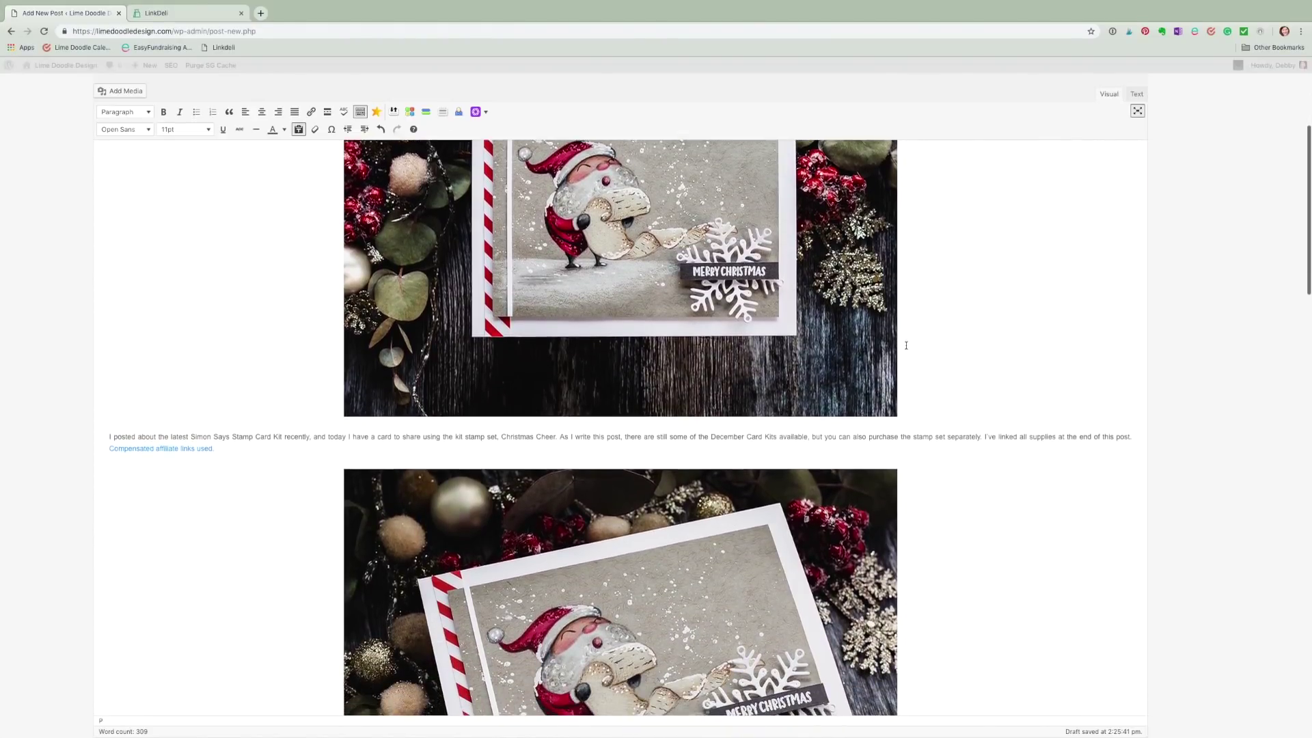
pyautogui.scroll(-6, 906, 345)
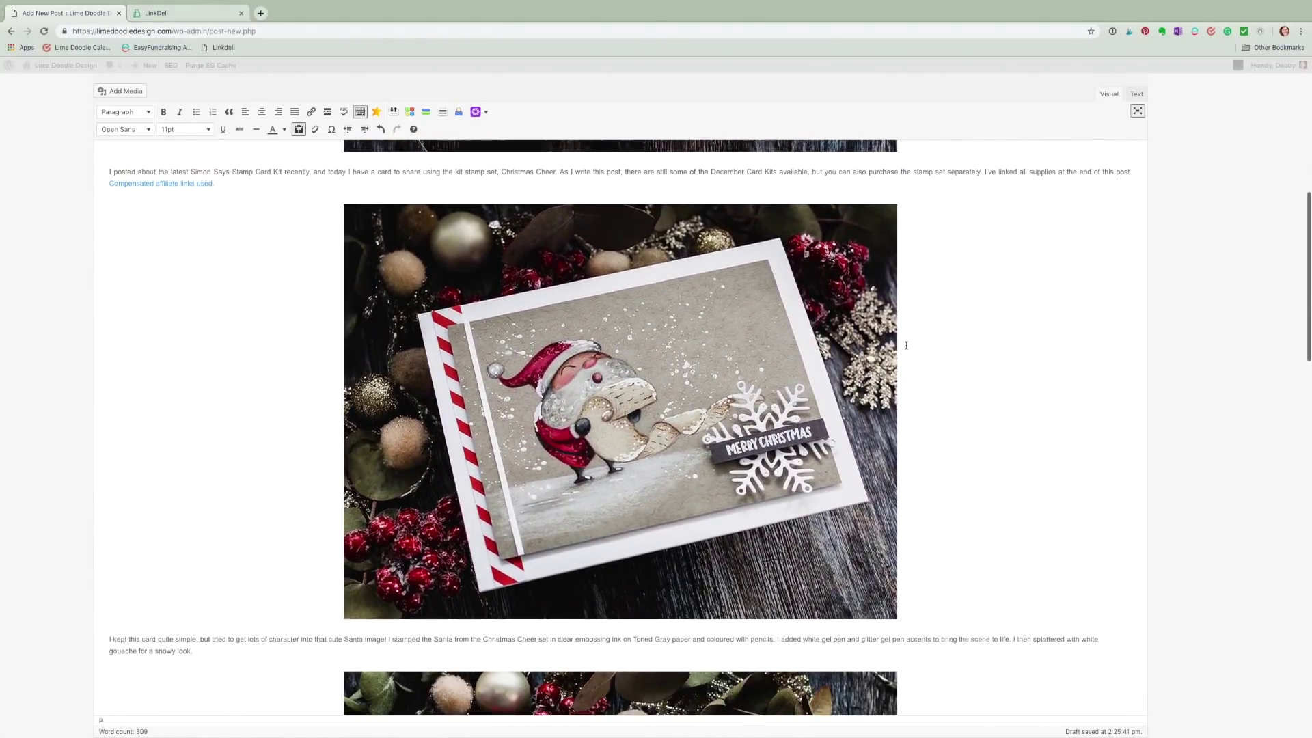
pyautogui.scroll(-7, 906, 345)
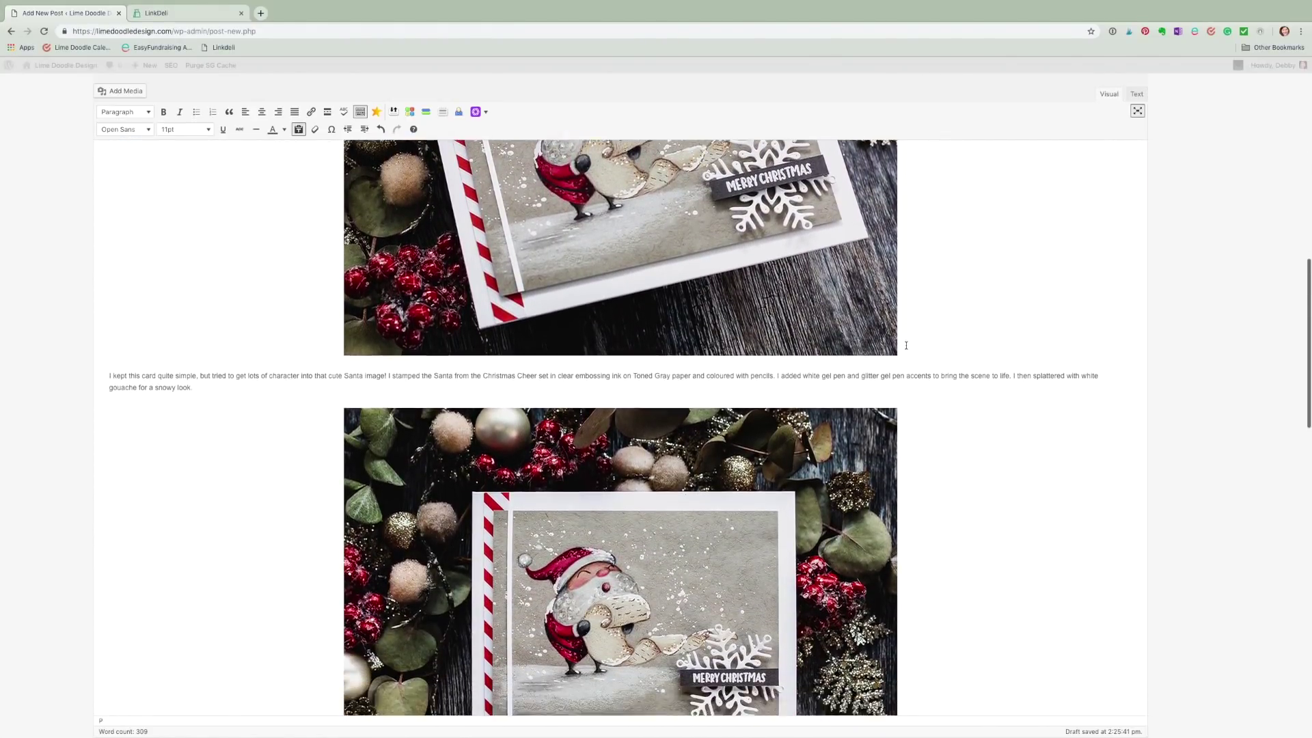
pyautogui.scroll(-5, 907, 346)
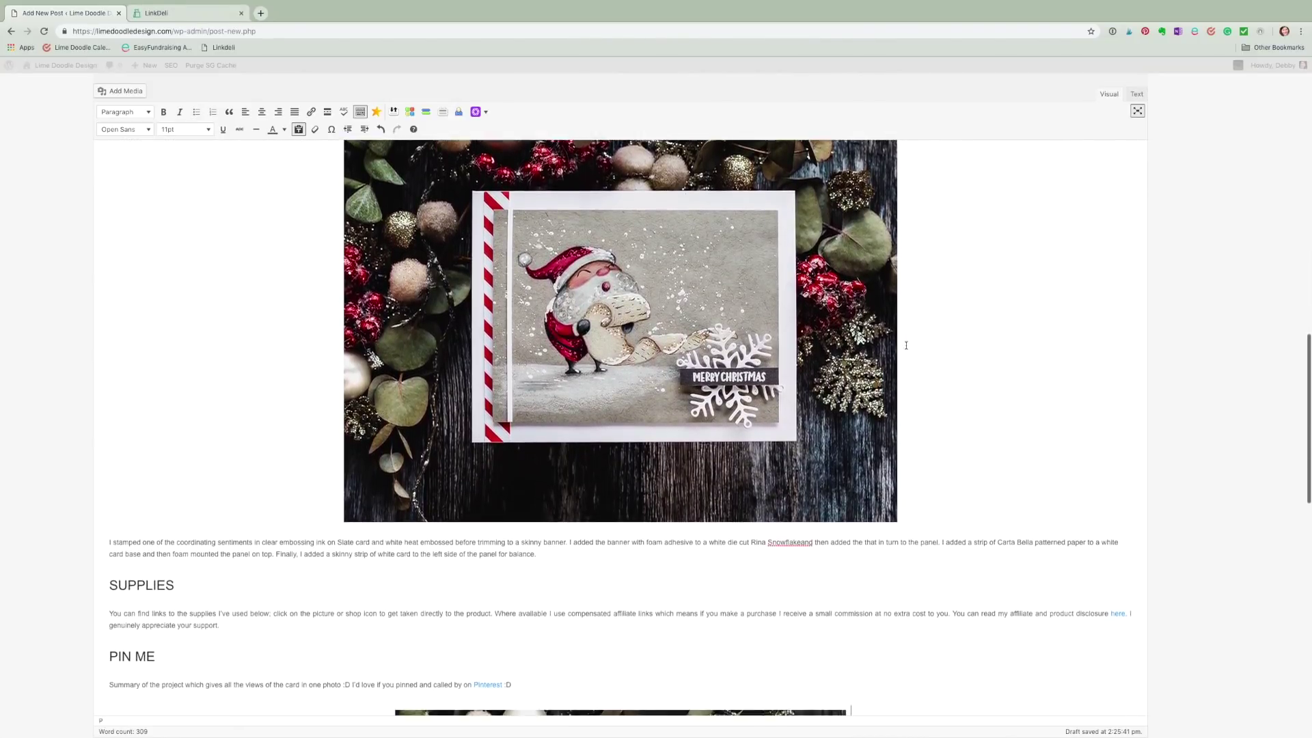
pyautogui.scroll(-7, 907, 345)
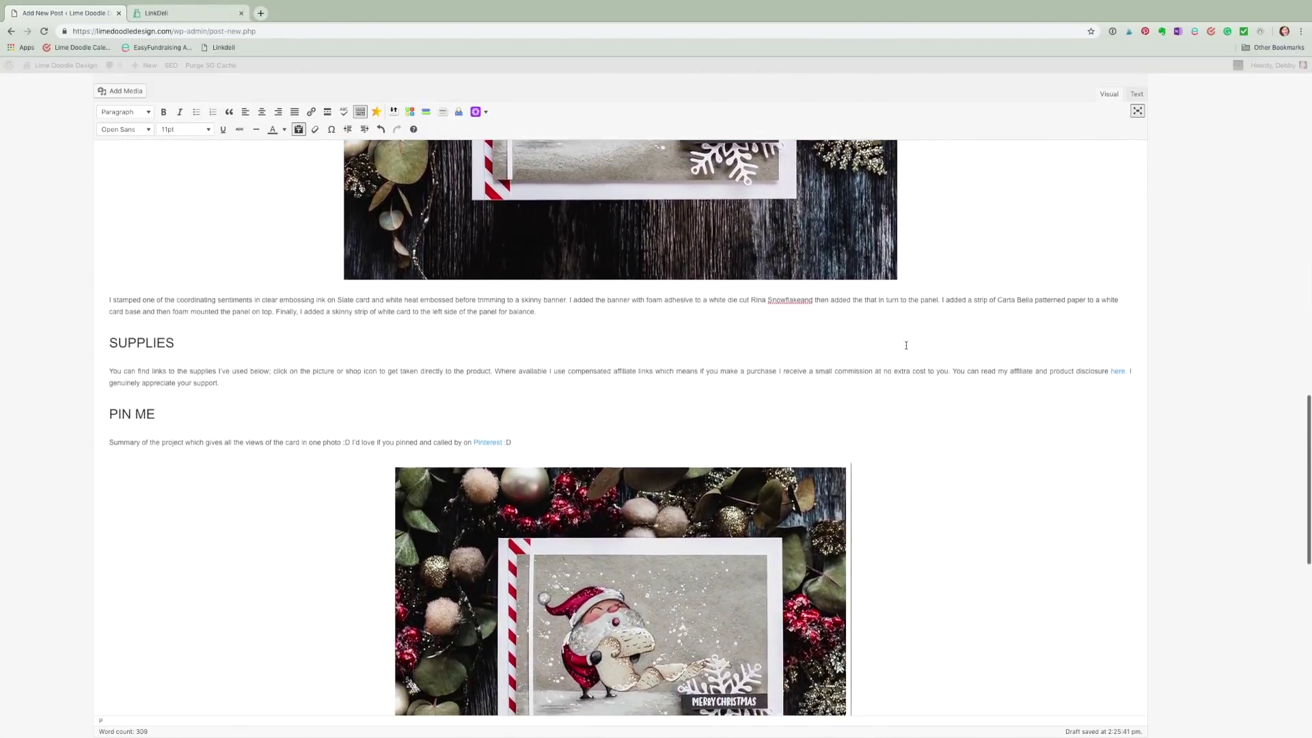
pyautogui.scroll(-1, 906, 346)
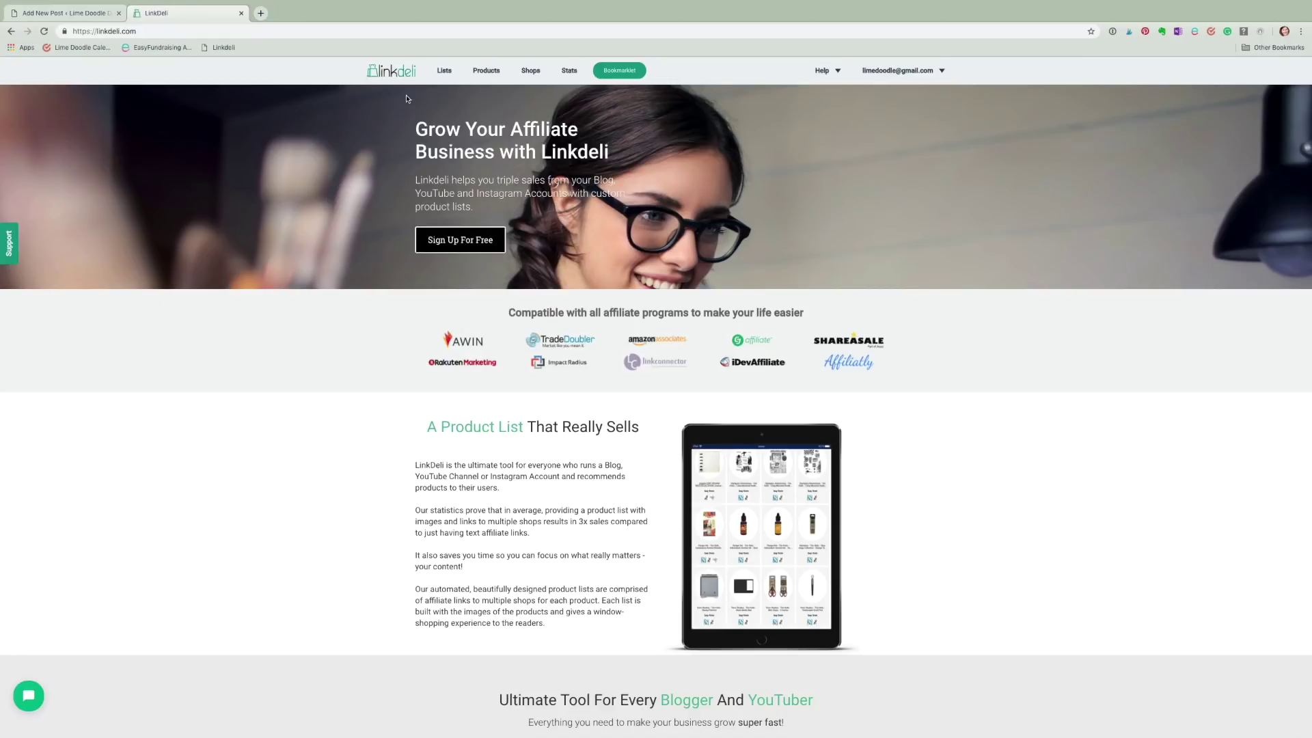
# From LinkDeli Lists, start a new product list and begin typing the title 'Test Blog Post'.
pyautogui.click(442, 73)
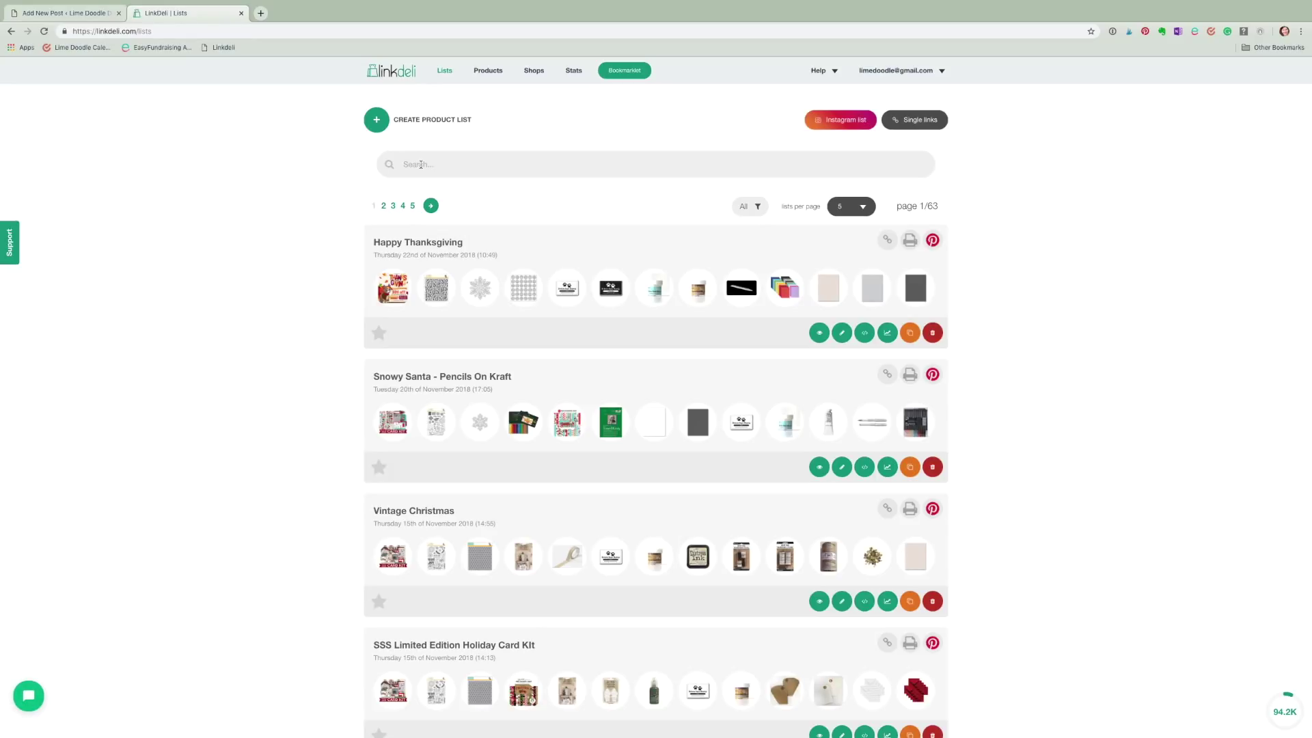
pyautogui.click(376, 119)
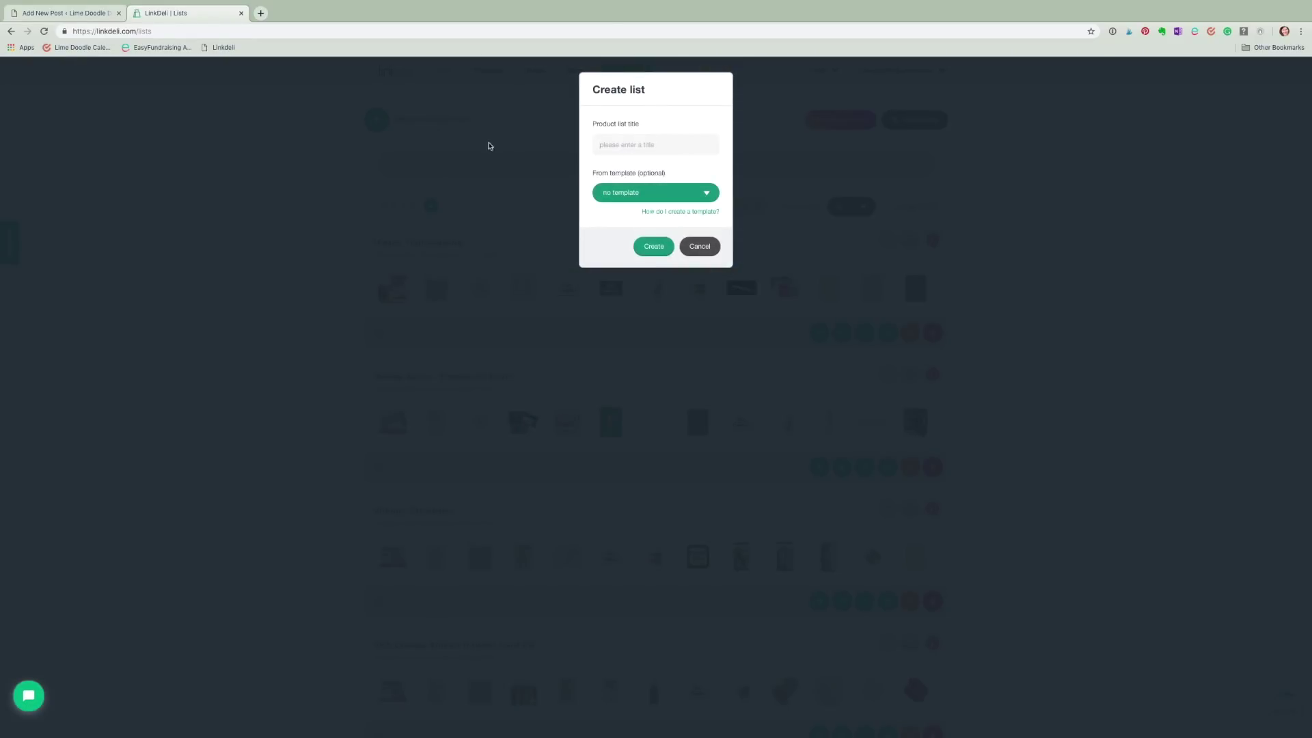
pyautogui.click(614, 144)
pyautogui.write('Test Blog Post')
# Create the 'Test Blog Post' list with the template left as no template.
pyautogui.click(684, 194)
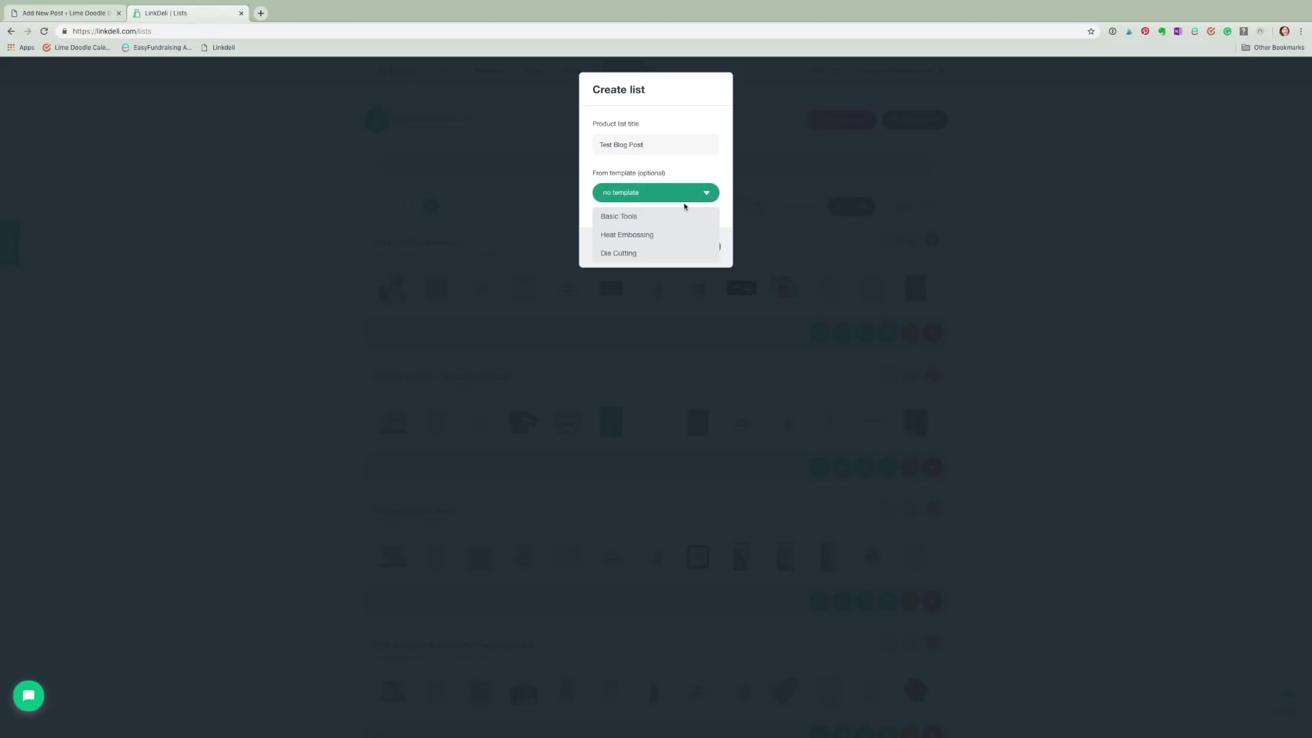
pyautogui.click(623, 194)
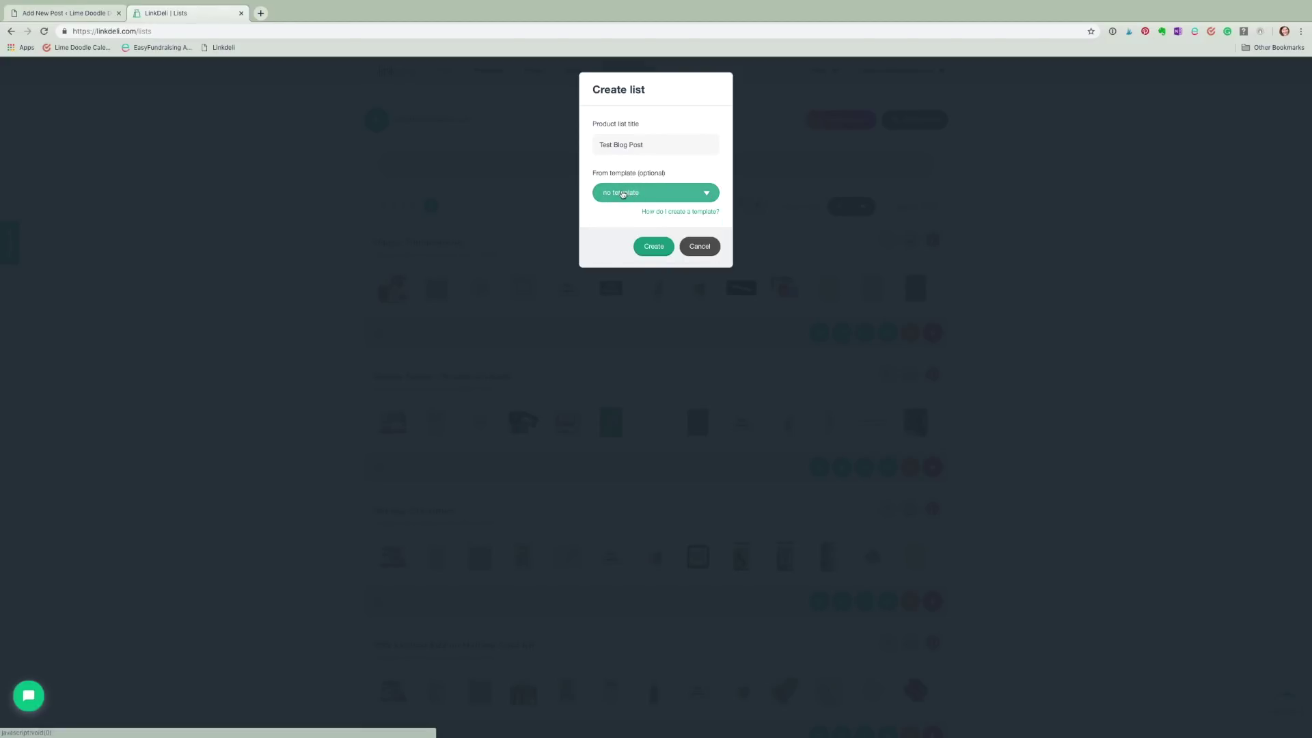
pyautogui.click(654, 248)
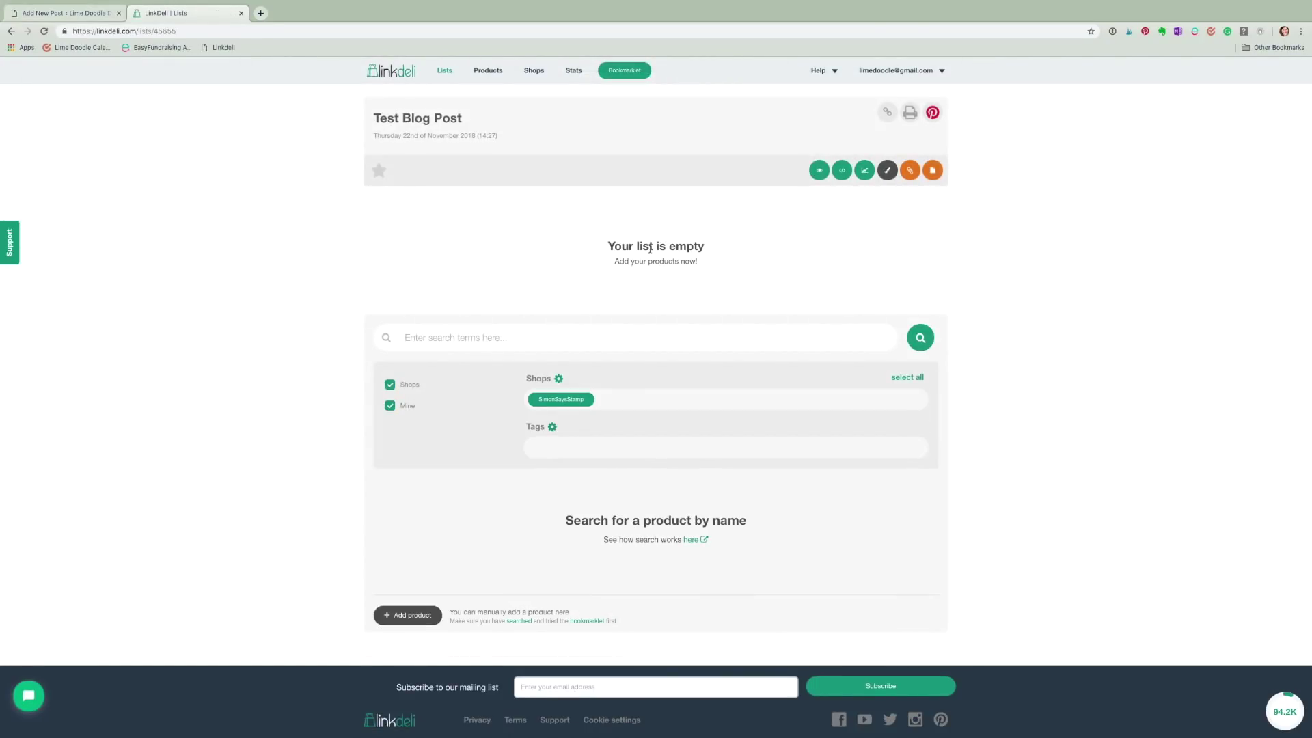
# Search 'simon says stamp december card' and append the Simon Says Stamp Card Kit of The Month.
pyautogui.click(519, 337)
pyautogui.write('simon says stamp december card kit')
pyautogui.press('Return')
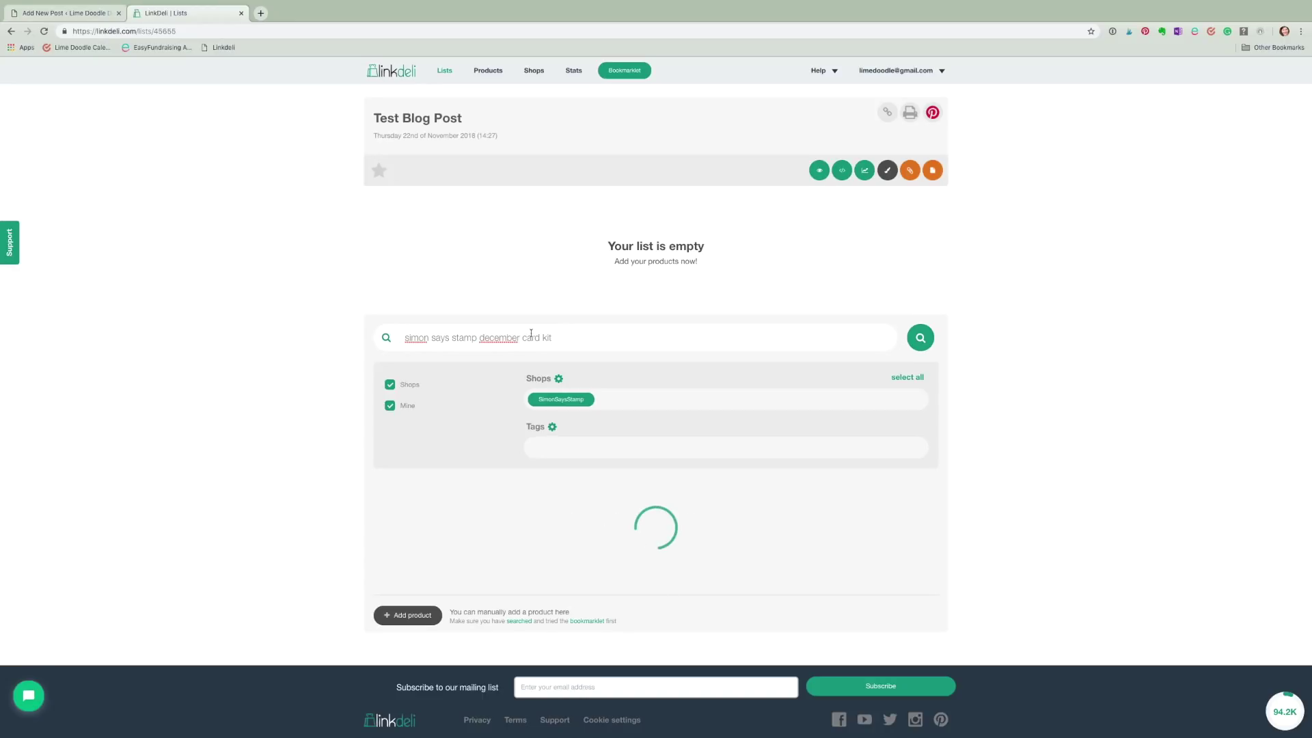
pyautogui.scroll(-5, 533, 335)
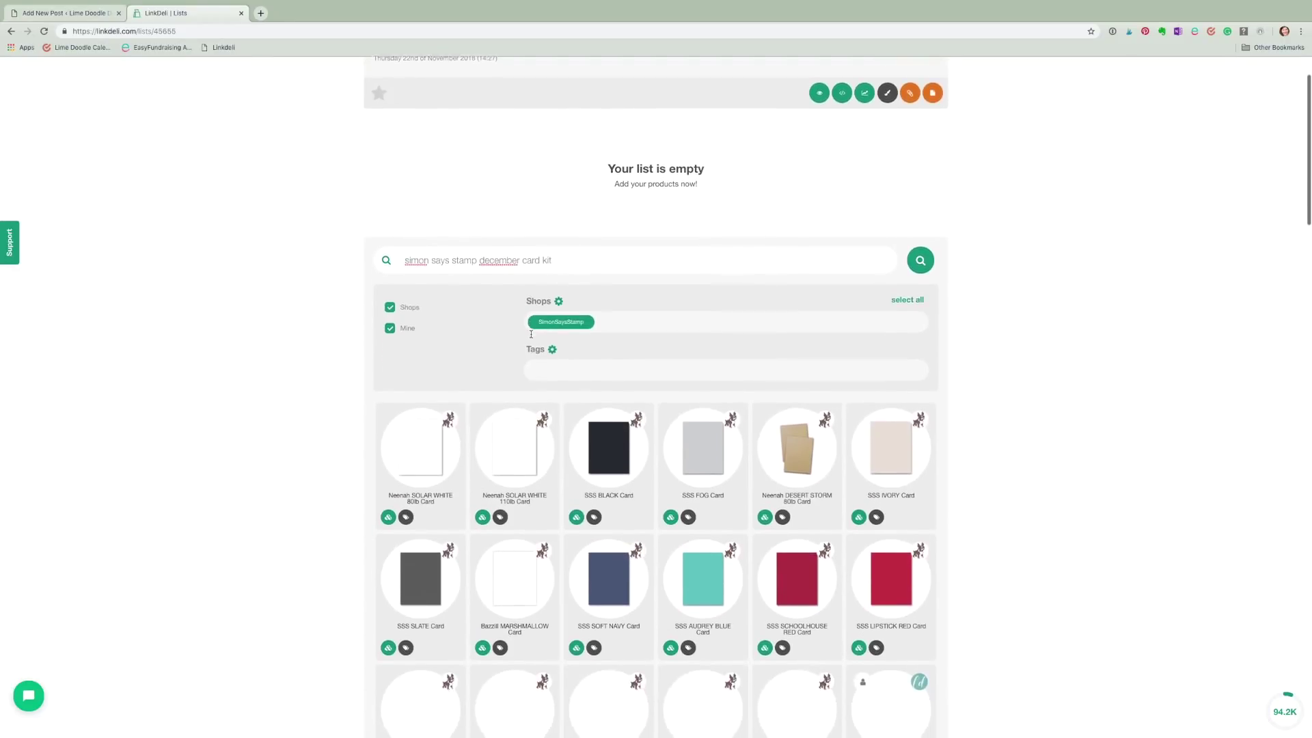
pyautogui.scroll(-3, 532, 338)
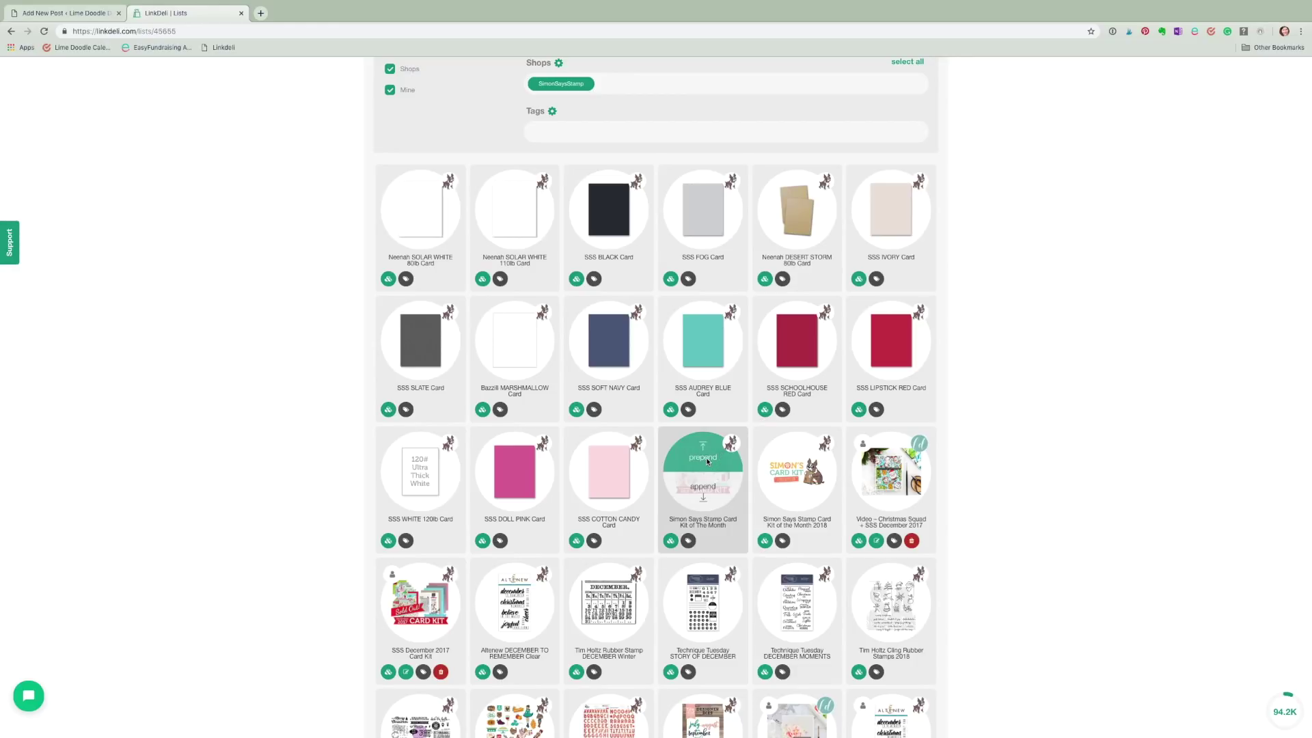
pyautogui.click(708, 462)
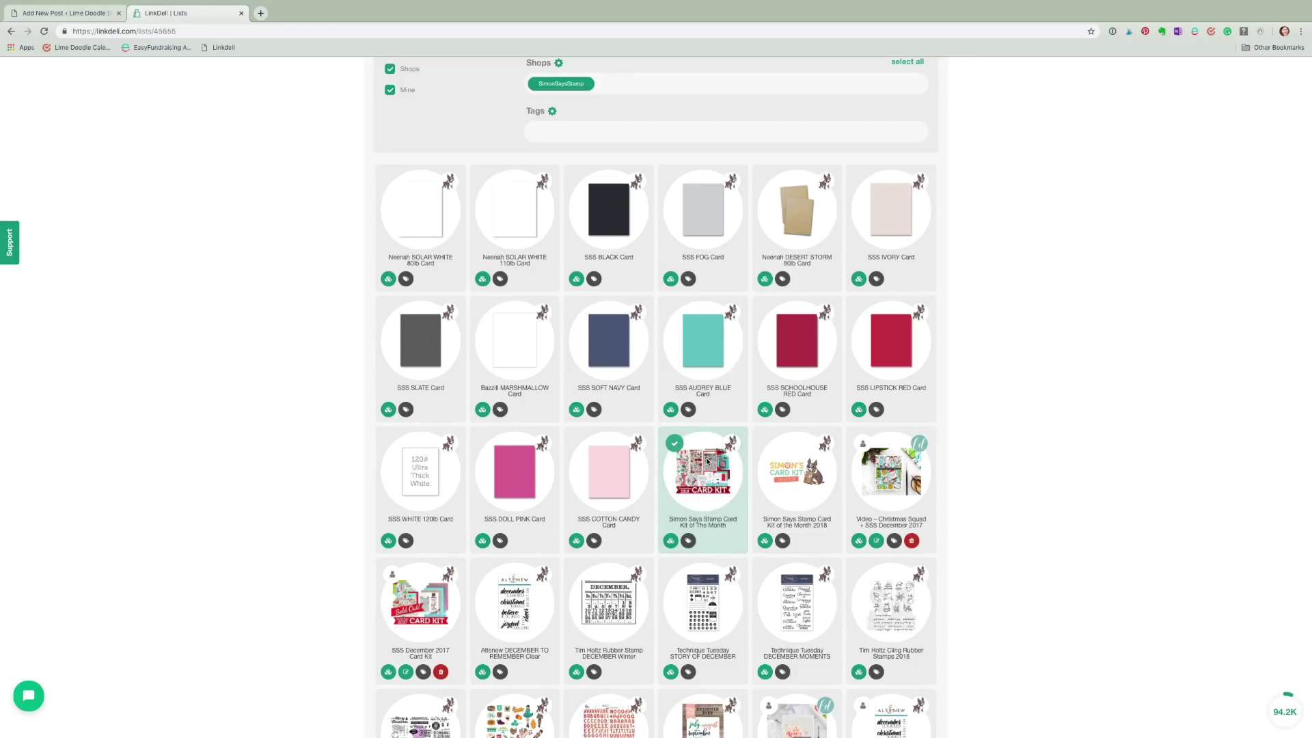
pyautogui.scroll(3, 708, 461)
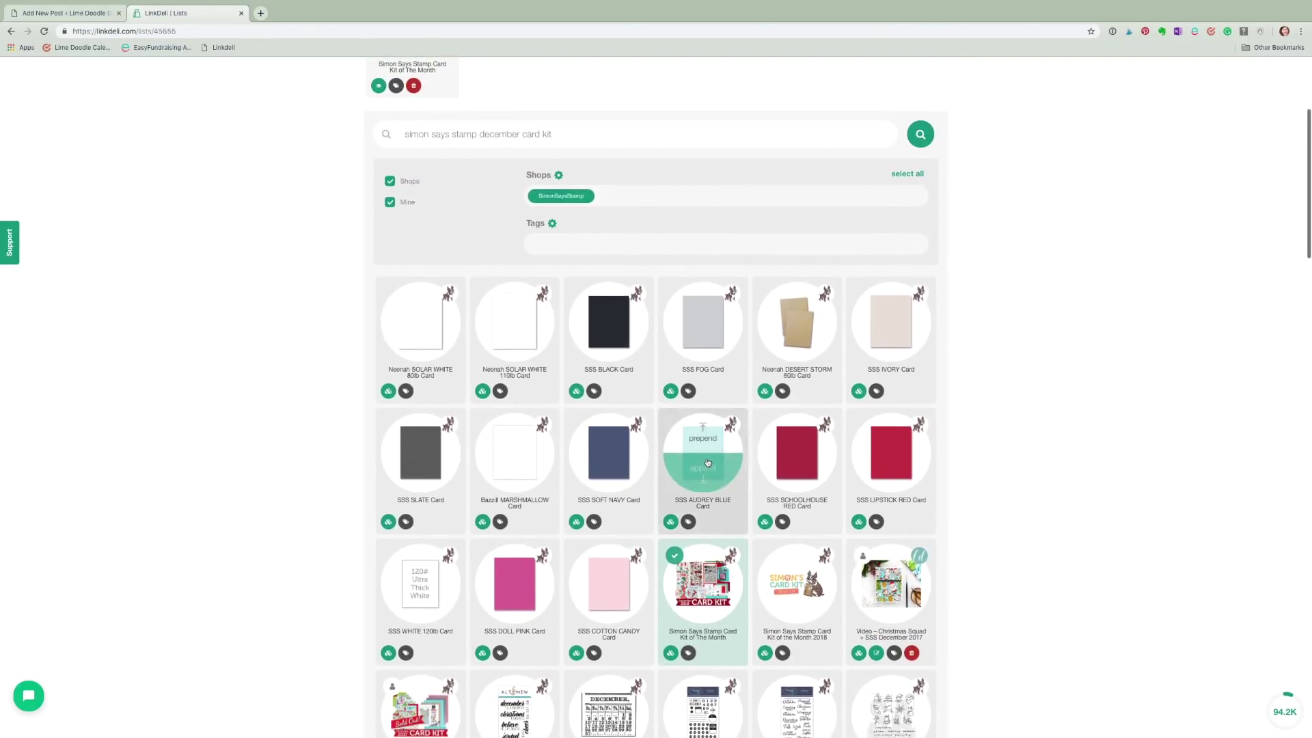
pyautogui.scroll(5, 708, 462)
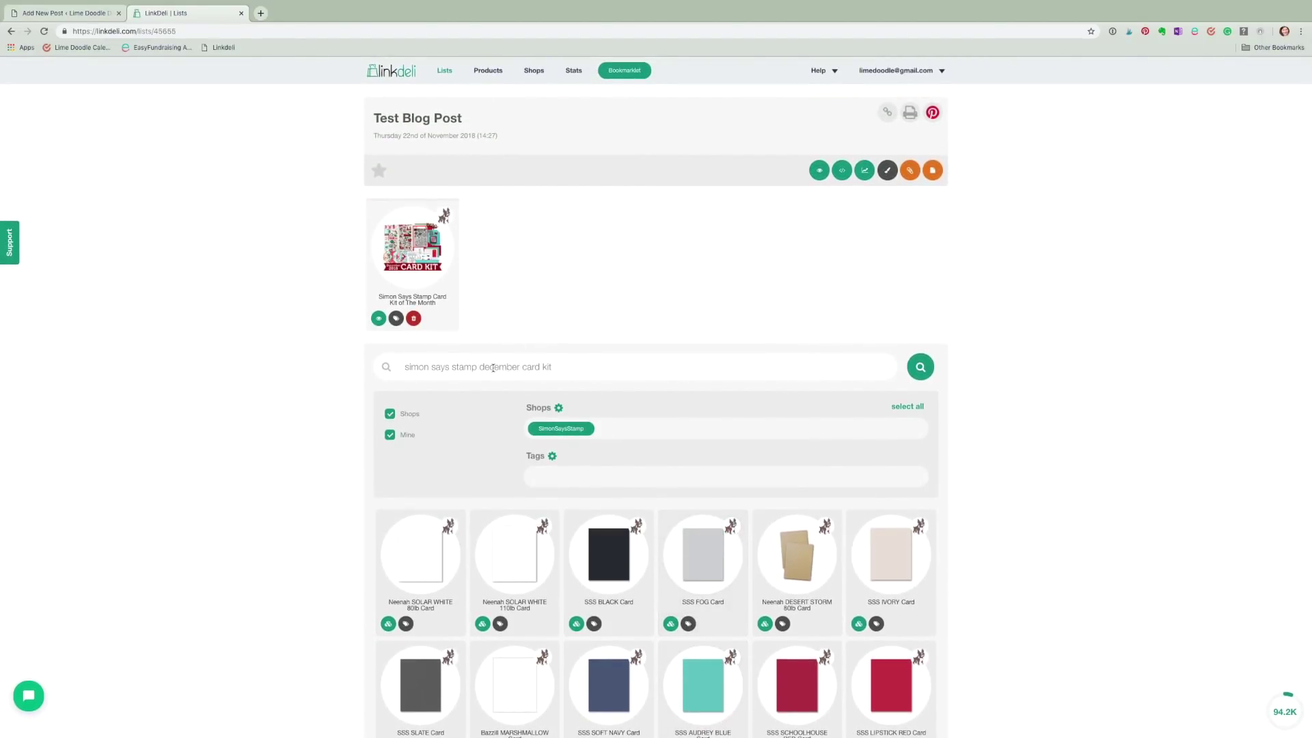
pyautogui.tripleClick(432, 367)
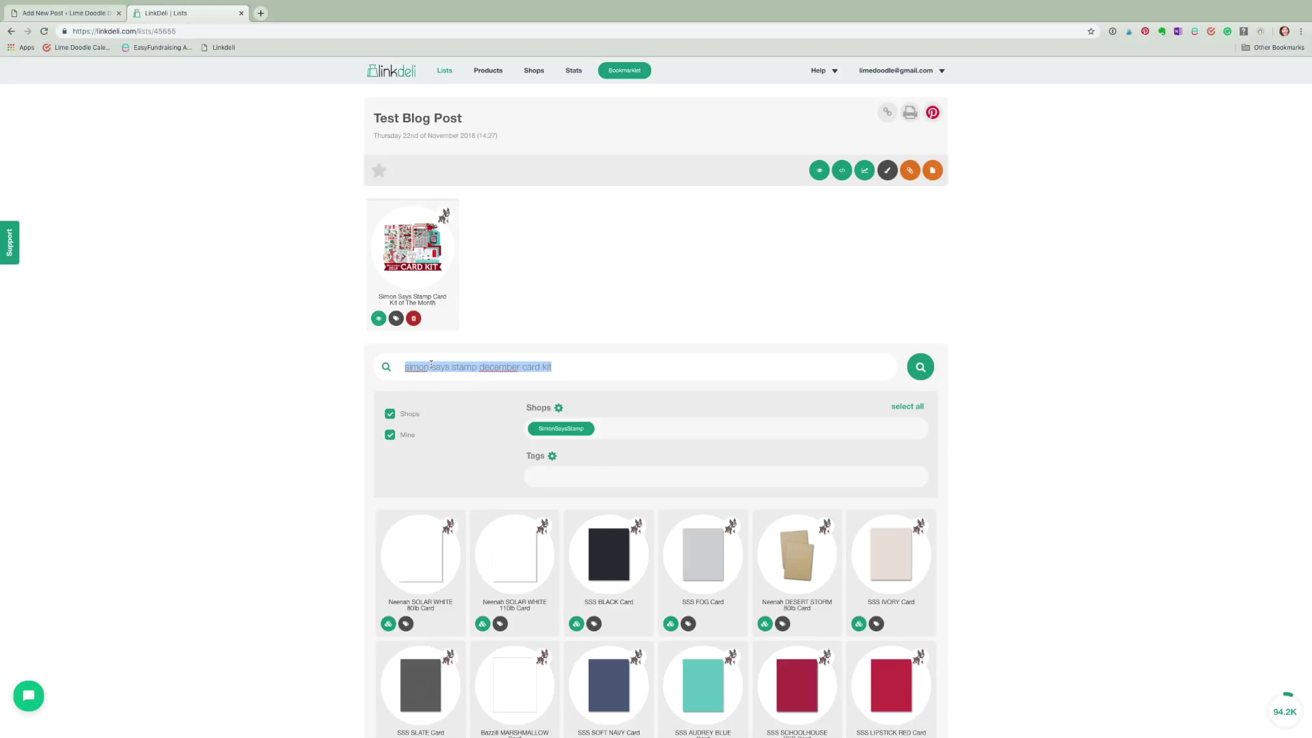
# Search 'sss christmas cheer' and 'sss rina', adding the Christmas Cheer stamps and Rina Snowflake dies.
pyautogui.write('sss chris')
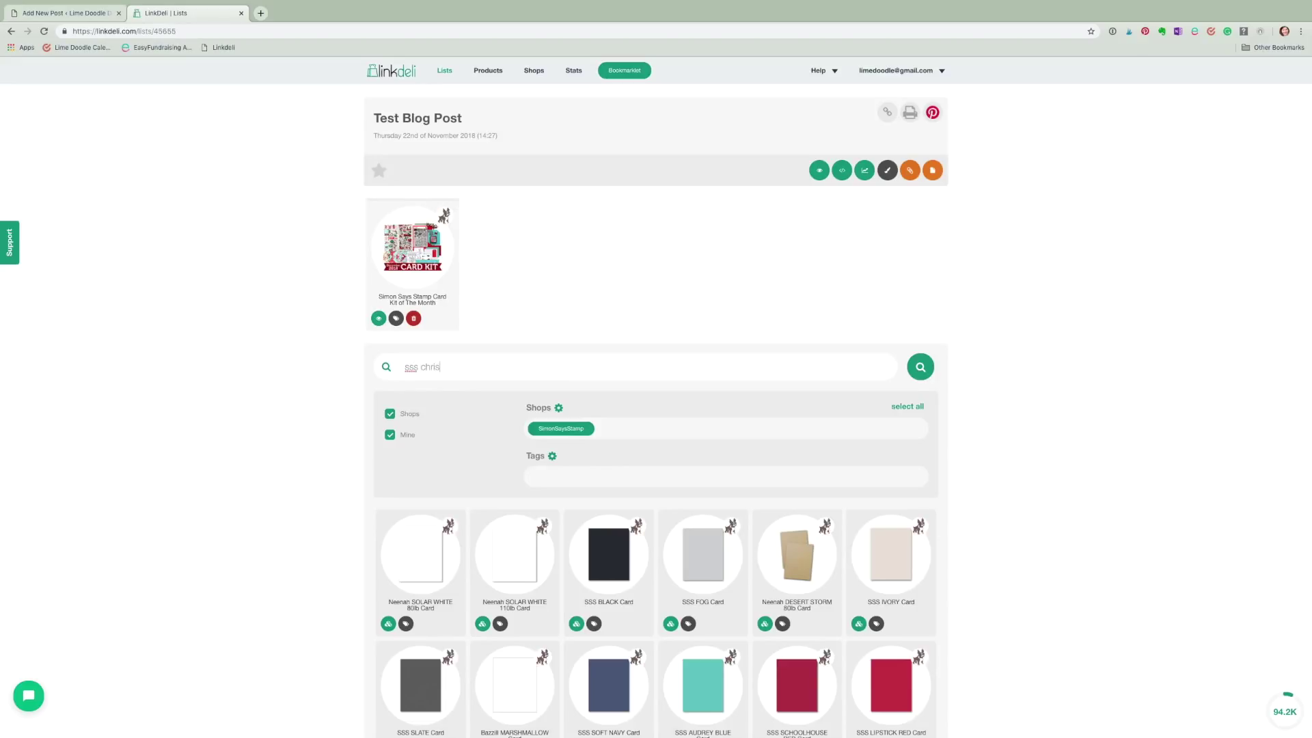
pyautogui.write('tmas cheer')
pyautogui.scroll(-3, 512, 428)
pyautogui.scroll(-7, 512, 428)
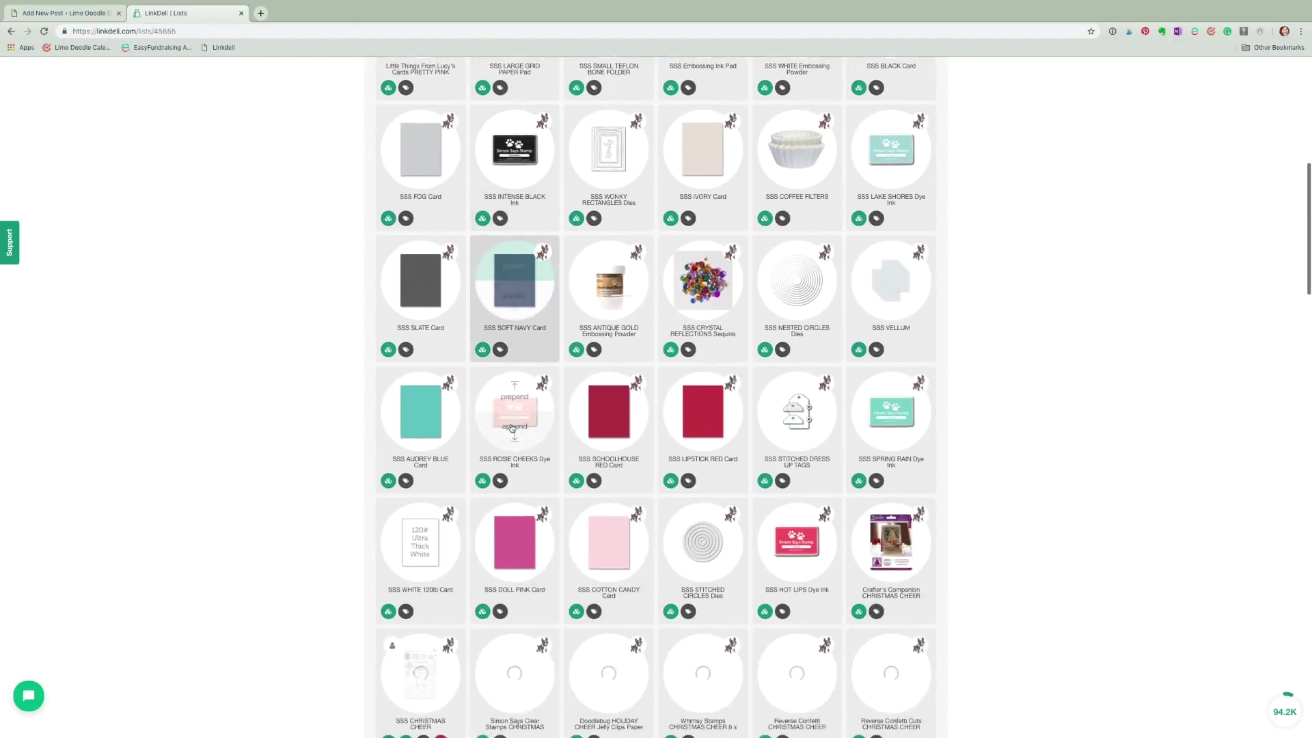
pyautogui.scroll(4, 483, 488)
pyautogui.scroll(6, 483, 488)
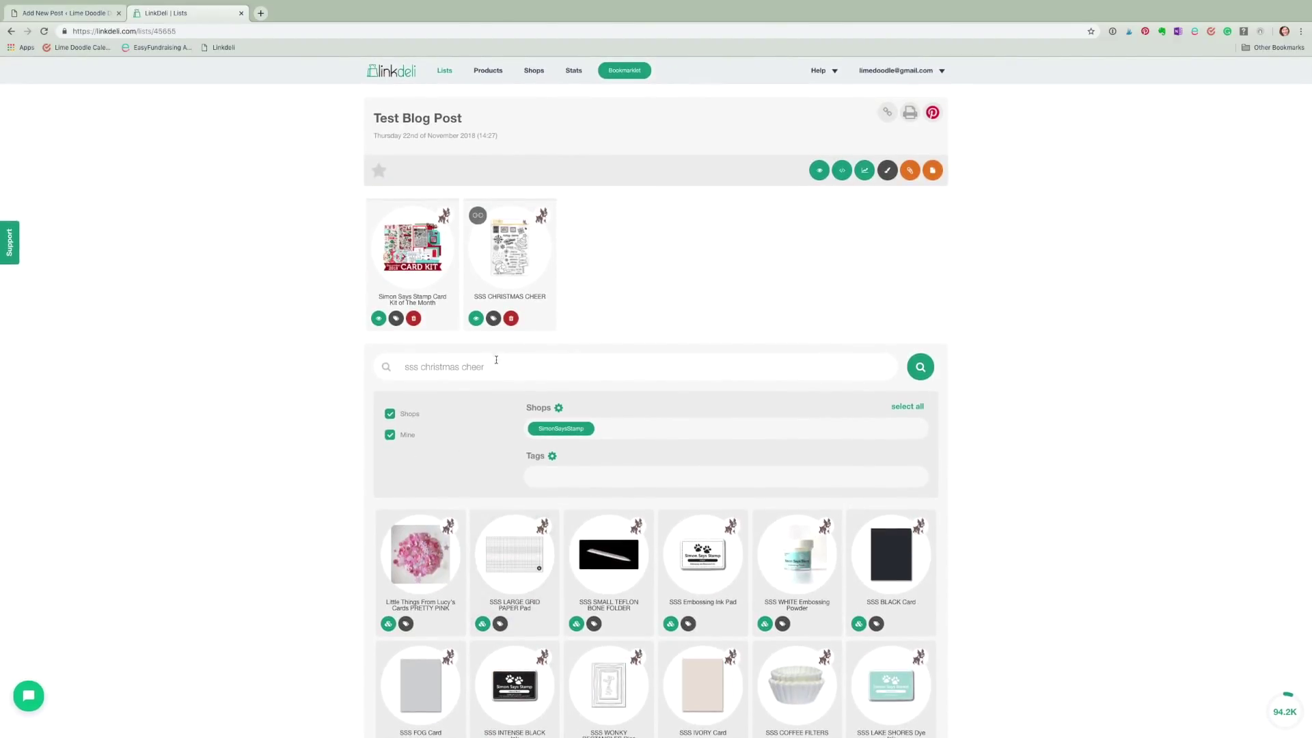
pyautogui.moveTo(485, 367); pyautogui.dragTo(425, 367)
pyautogui.write('rina')
pyautogui.scroll(-10, 440, 385)
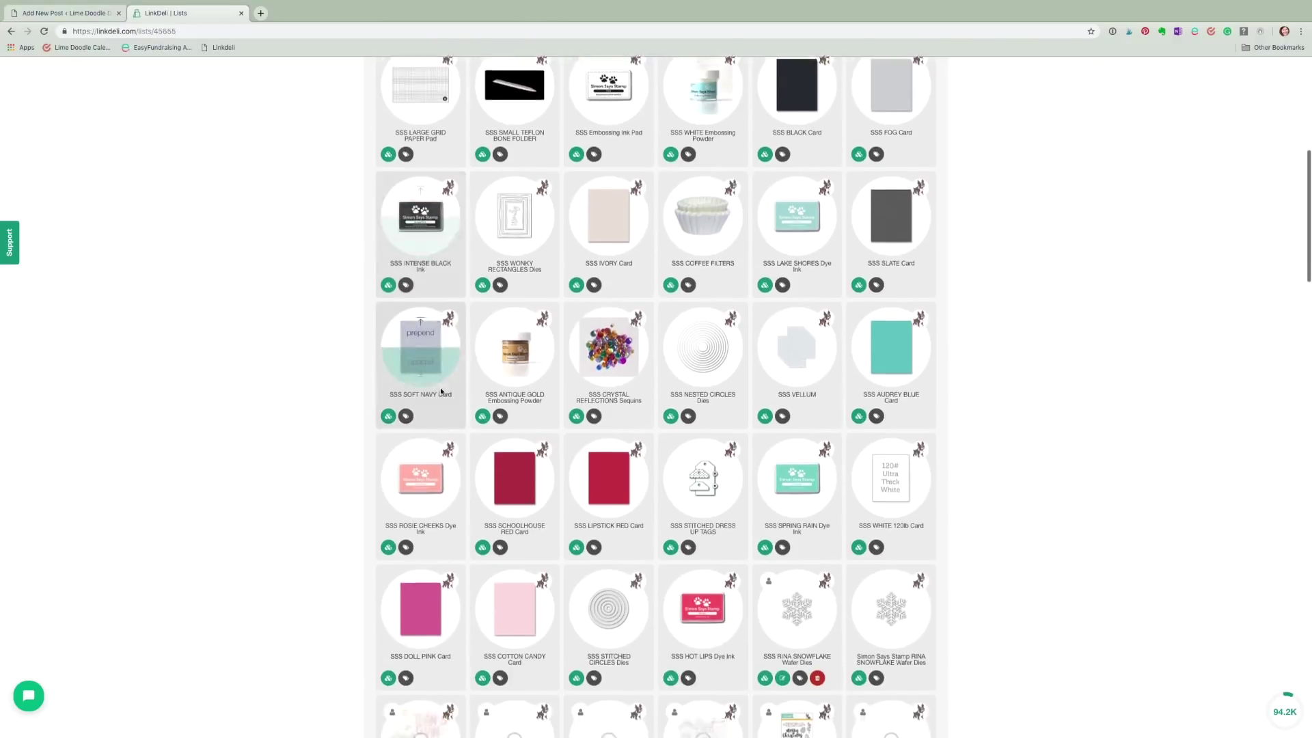
pyautogui.click(764, 507)
# Search Faber Castell and Carta Bella Santa's Workshop, adding Polychromos and the 6x6 paper, then search 'toned gray'.
pyautogui.scroll(8, 542, 270)
pyautogui.moveTo(542, 271); pyautogui.dragTo(402, 278)
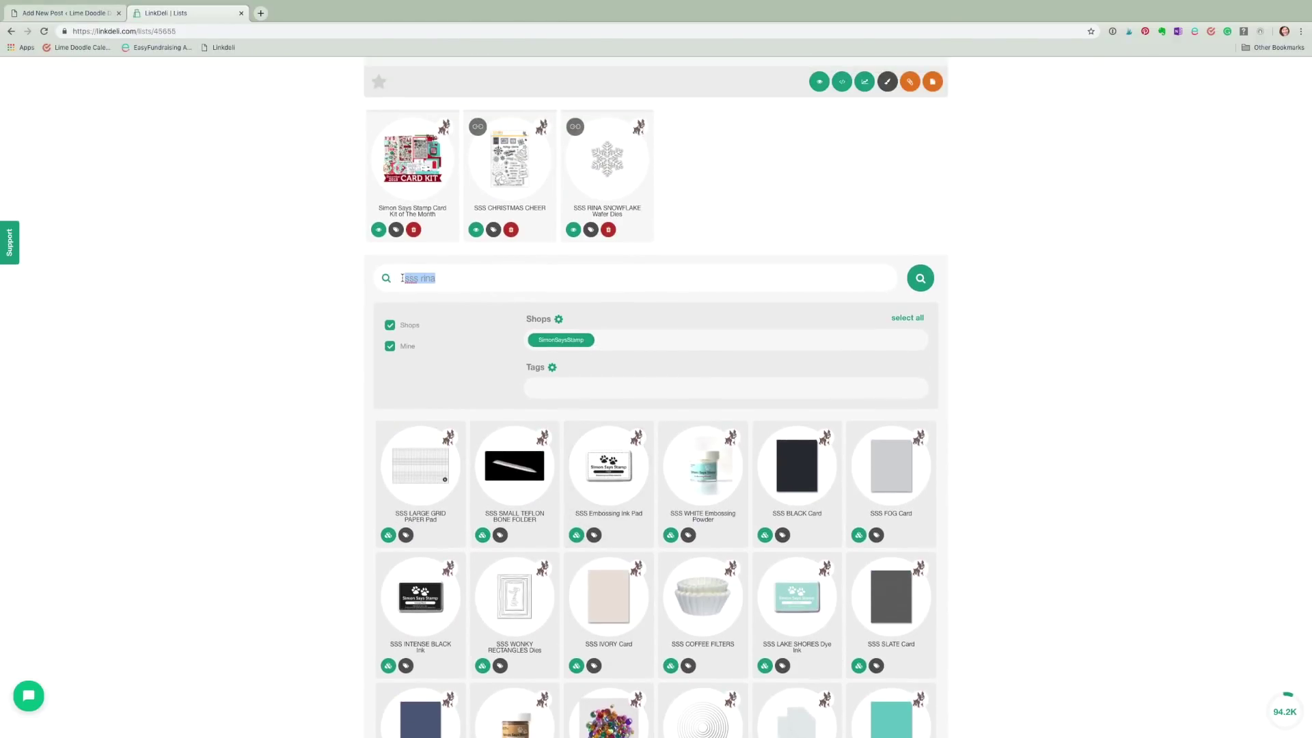
pyautogui.write('faber castell polychromos')
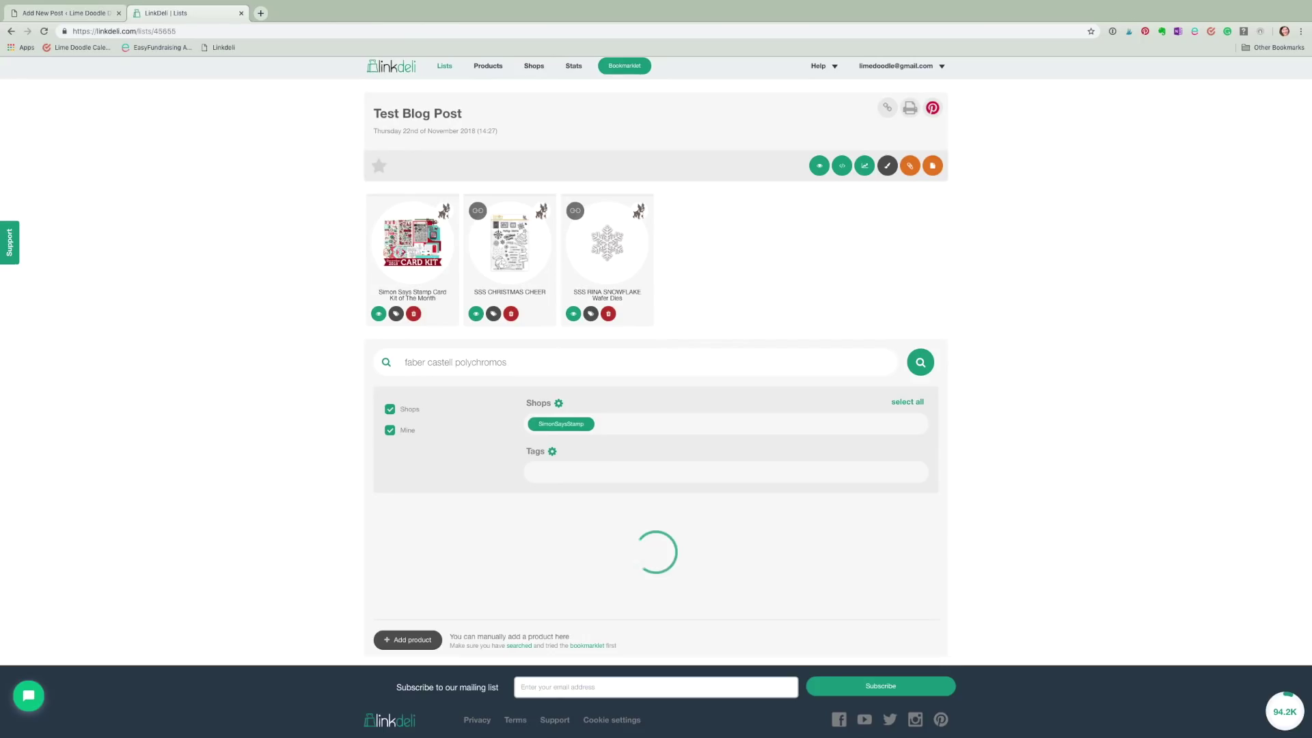
pyautogui.moveTo(523, 222); pyautogui.dragTo(363, 220)
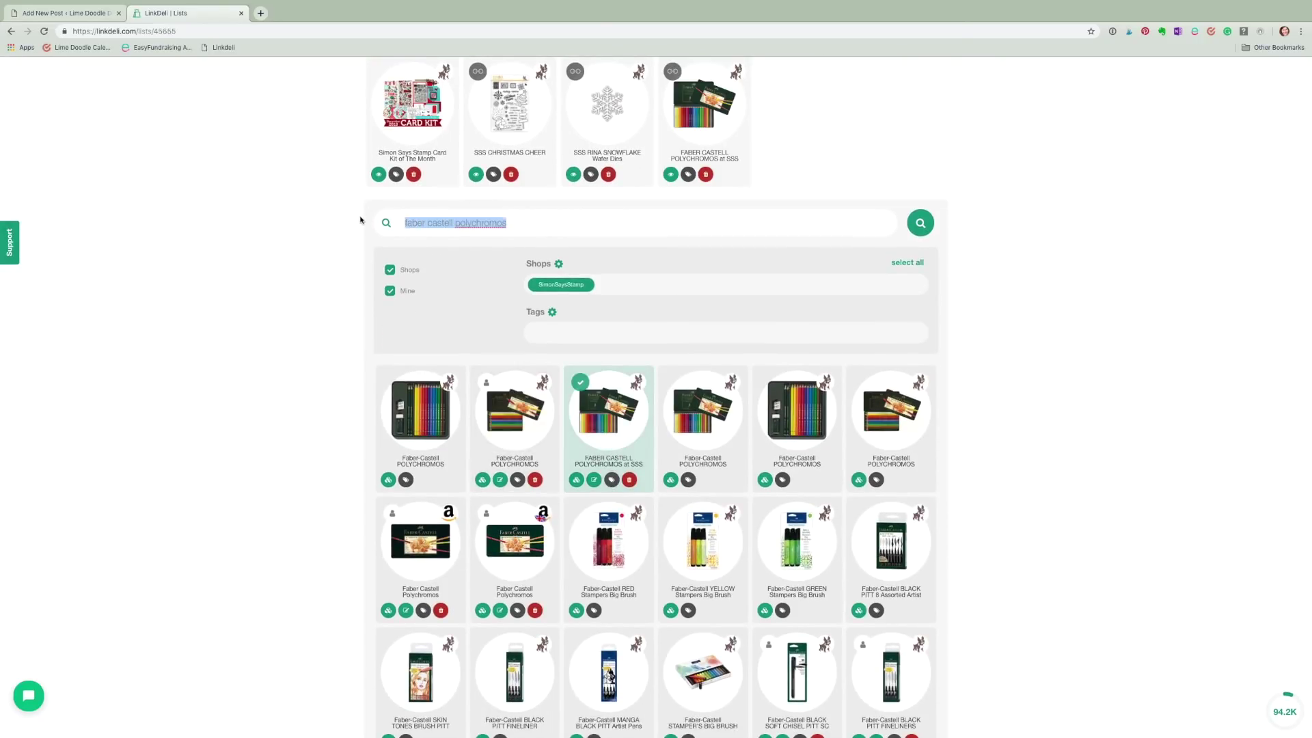
pyautogui.write("carta bella santa's workshop")
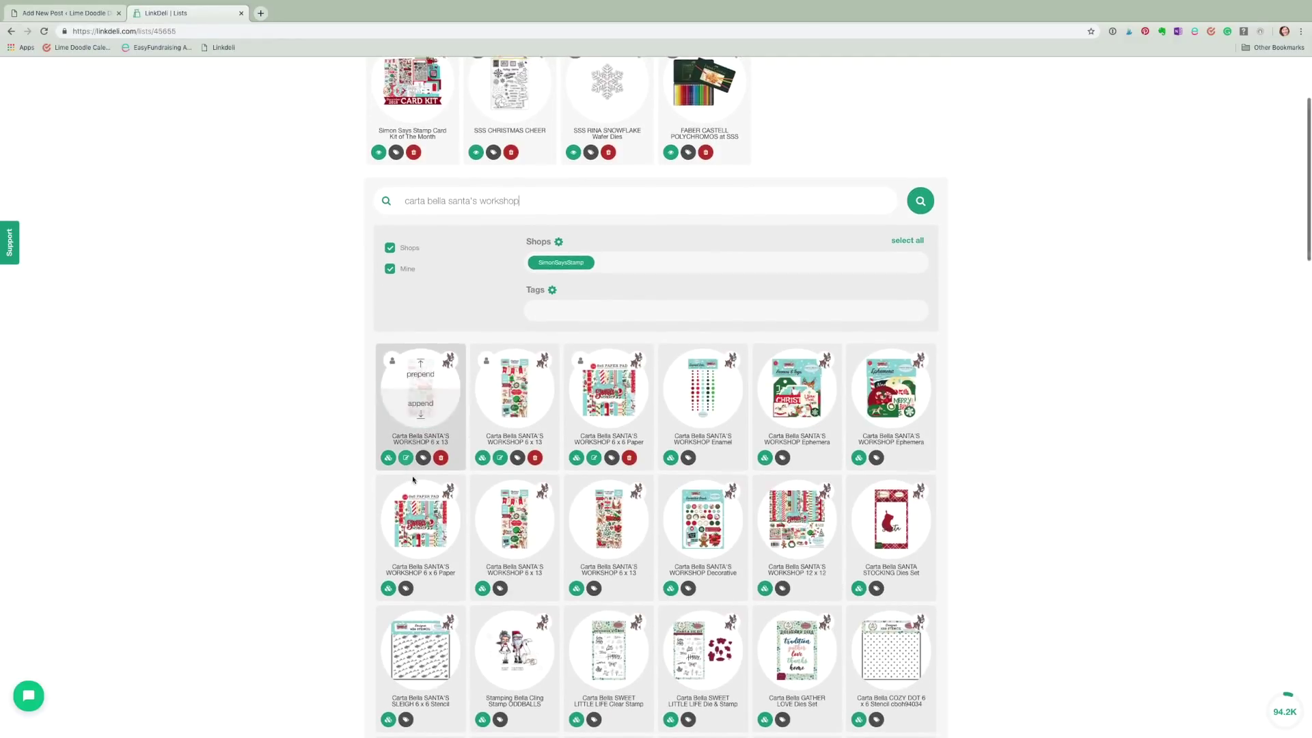
pyautogui.click(609, 414)
pyautogui.moveTo(521, 259); pyautogui.dragTo(384, 259)
pyautogui.write('toned gray')
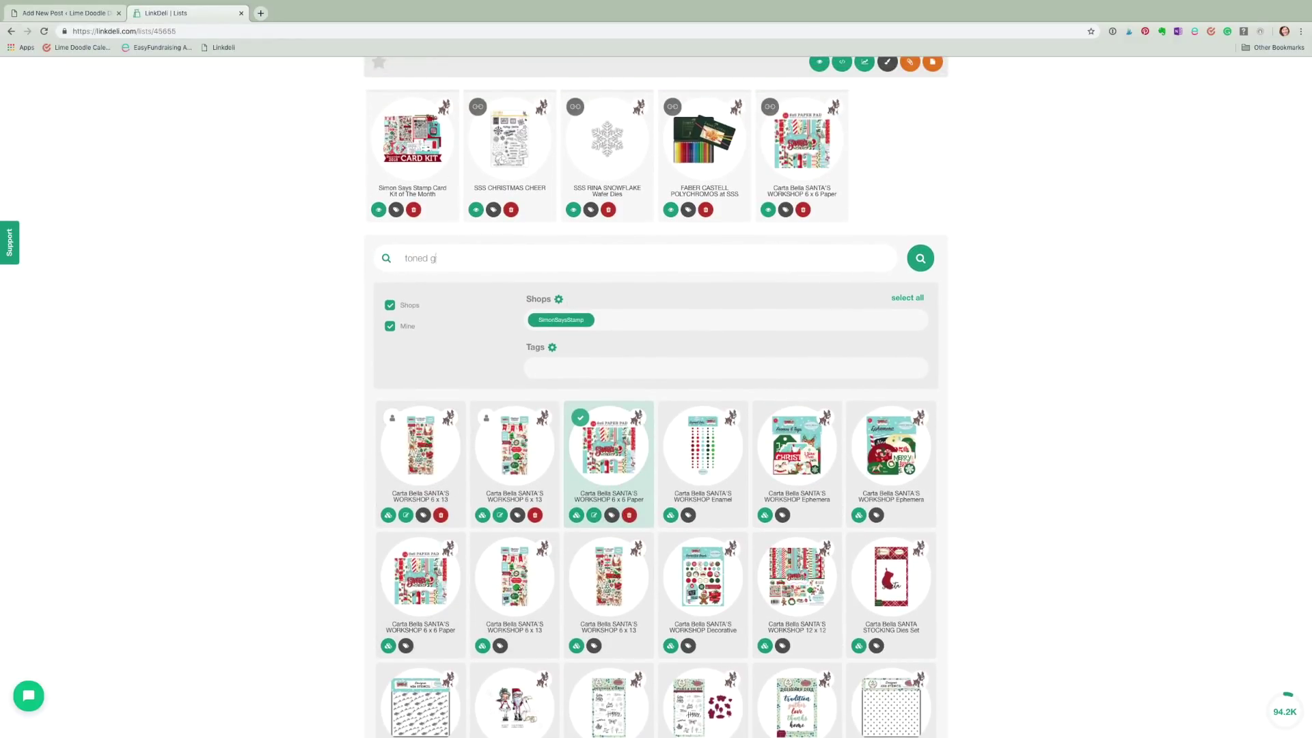
pyautogui.press('Return')
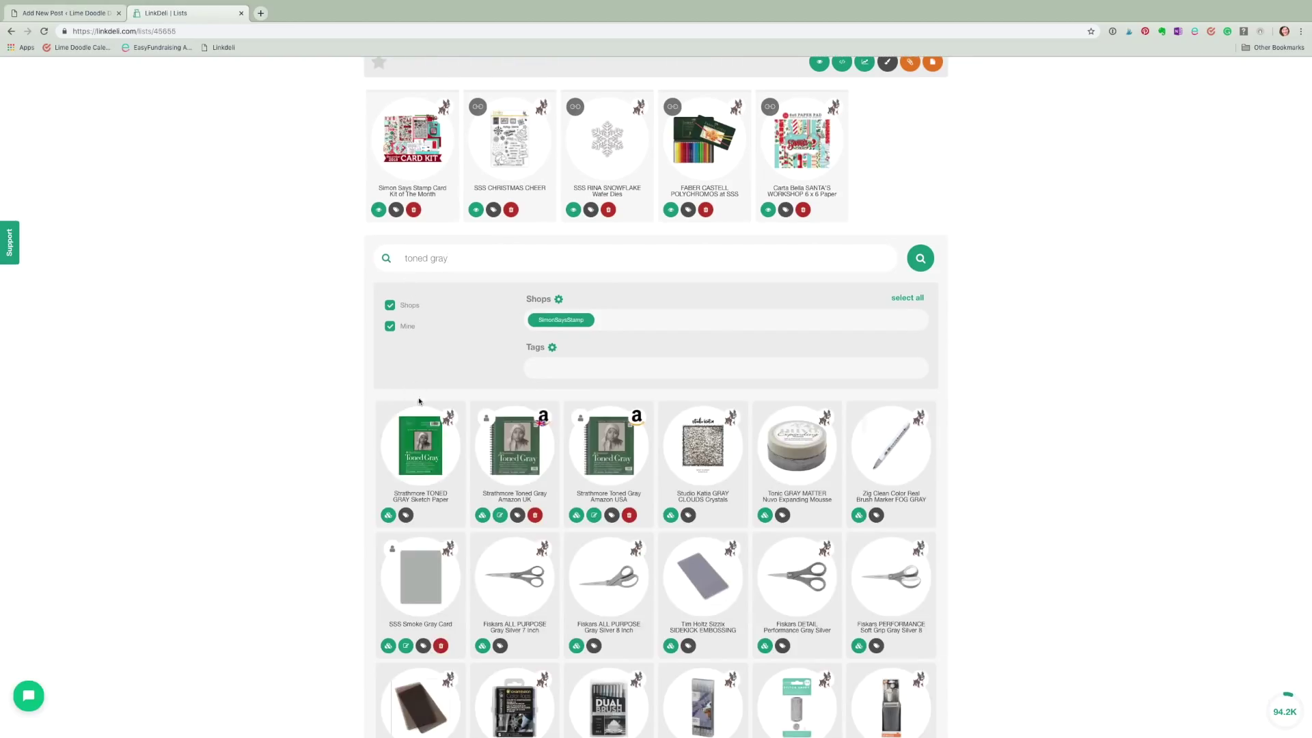
# Add the Strathmore Toned Gray sketch pad and the Neenah Solar White 110lb card.
pyautogui.click(419, 403)
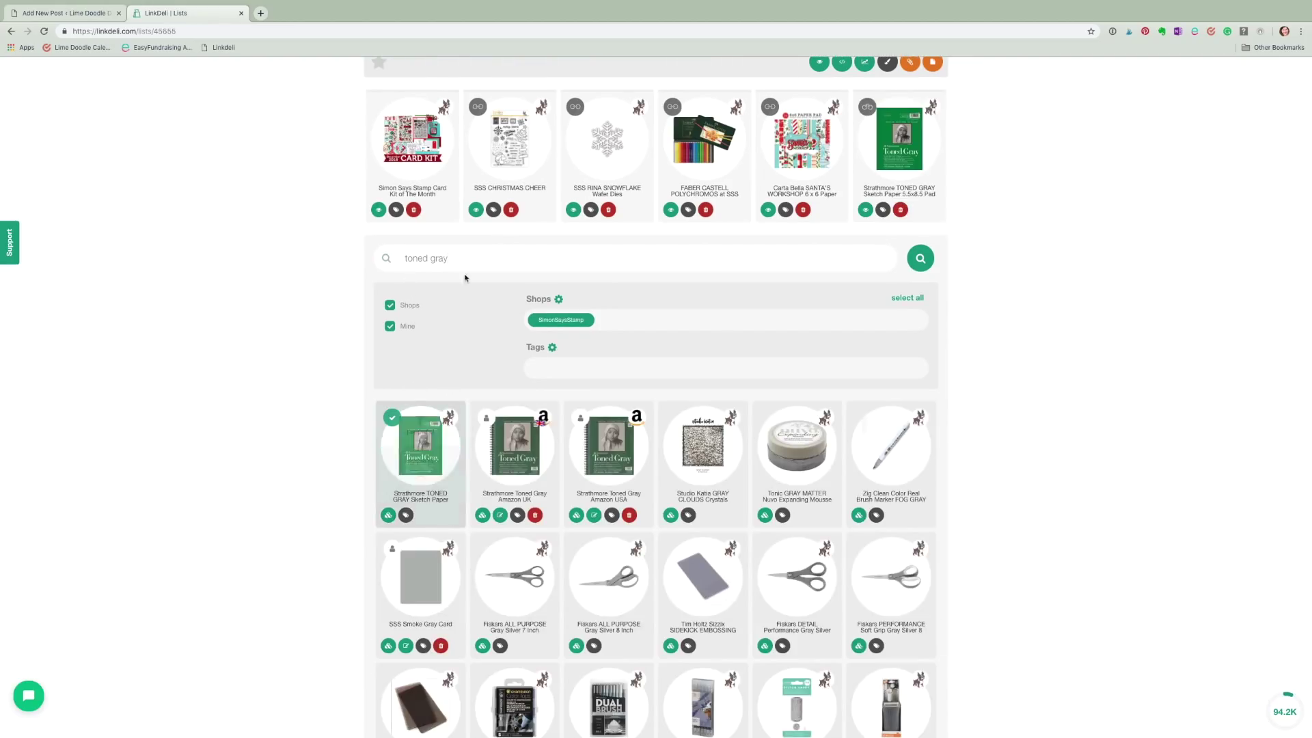
pyautogui.moveTo(457, 259); pyautogui.dragTo(390, 258)
pyautogui.write('neenah solar white')
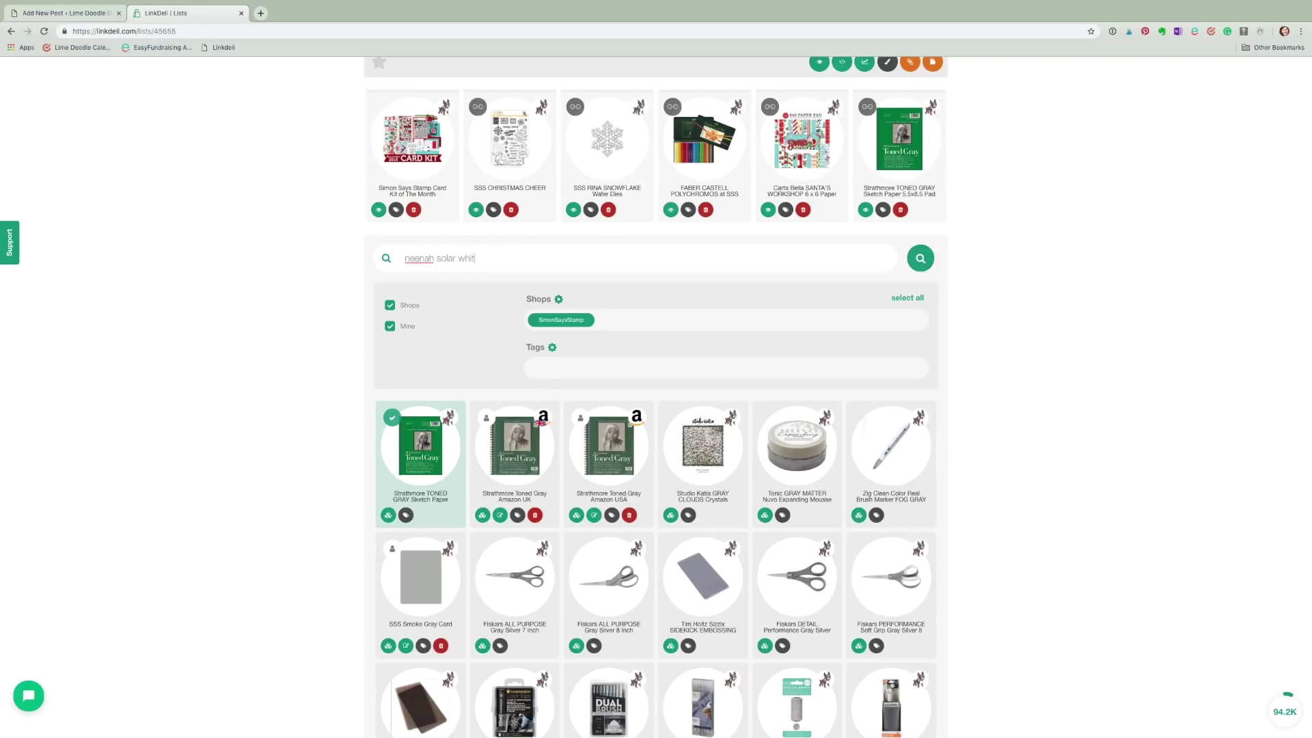
pyautogui.press('Return')
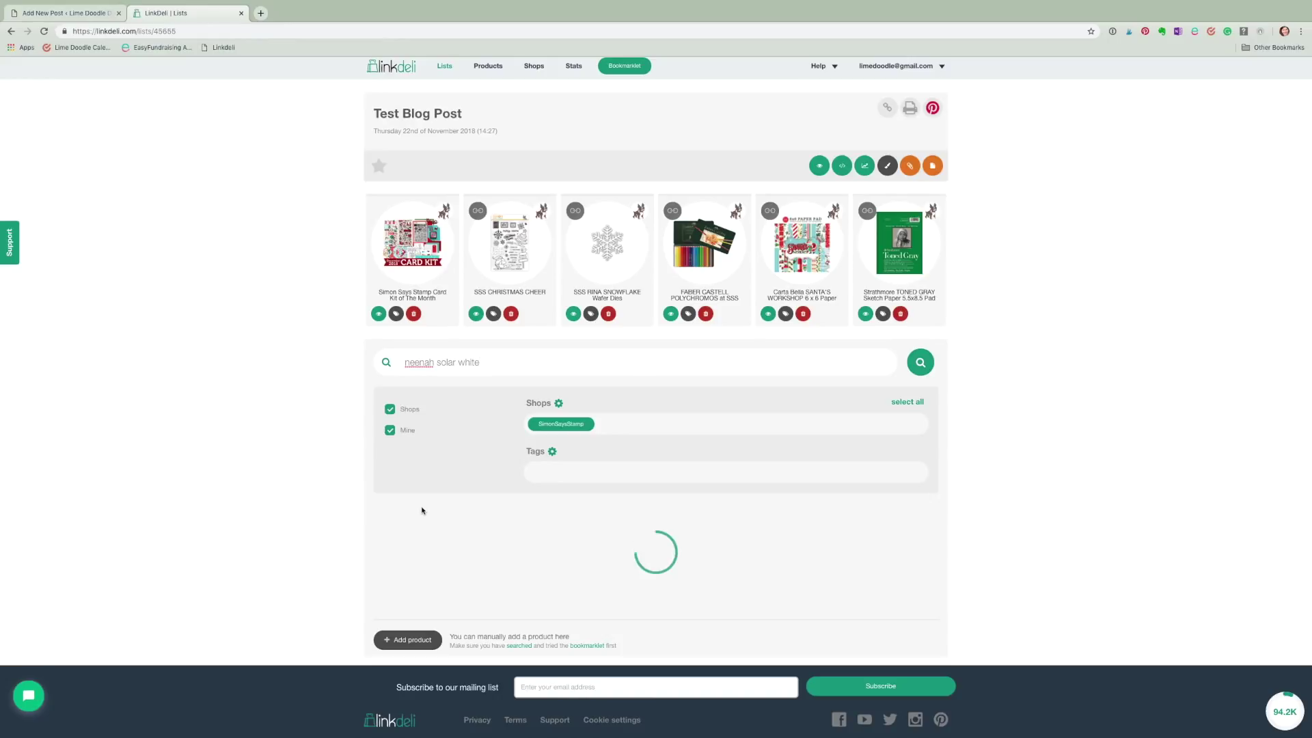
pyautogui.scroll(-3, 471, 479)
pyautogui.click(520, 431)
# Search 'slate' and 'spica', adding the SSS Slate card, Uni-Ball white gel pen and Copic Spica glitter pens.
pyautogui.moveTo(480, 378); pyautogui.dragTo(400, 380)
pyautogui.write('slate')
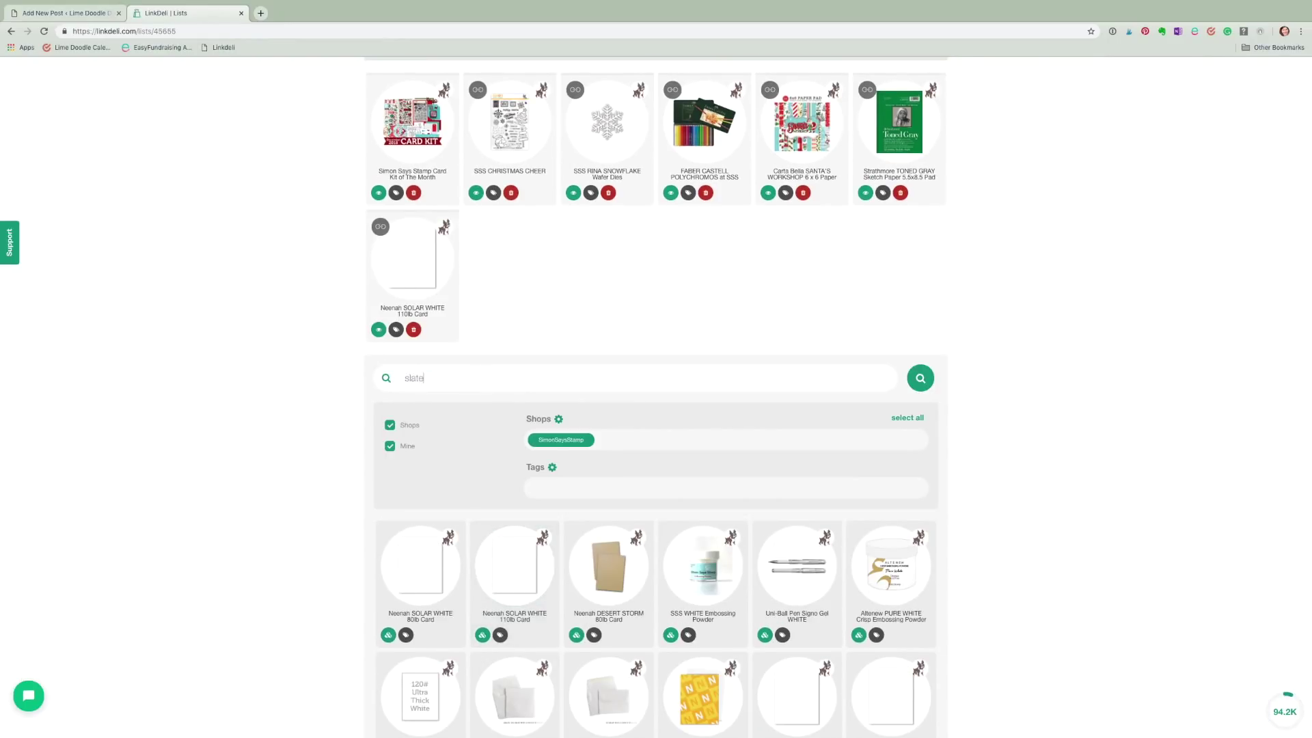
pyautogui.press('Return')
pyautogui.click(389, 635)
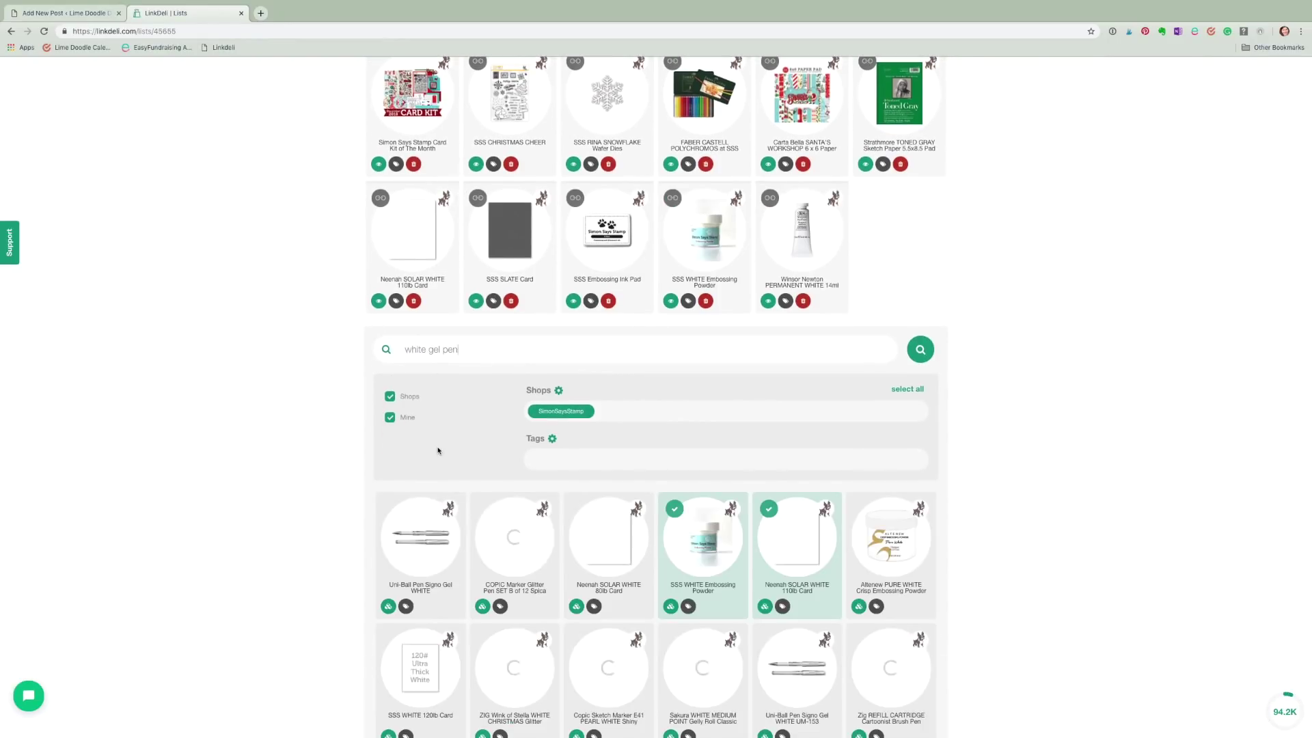
pyautogui.click(388, 606)
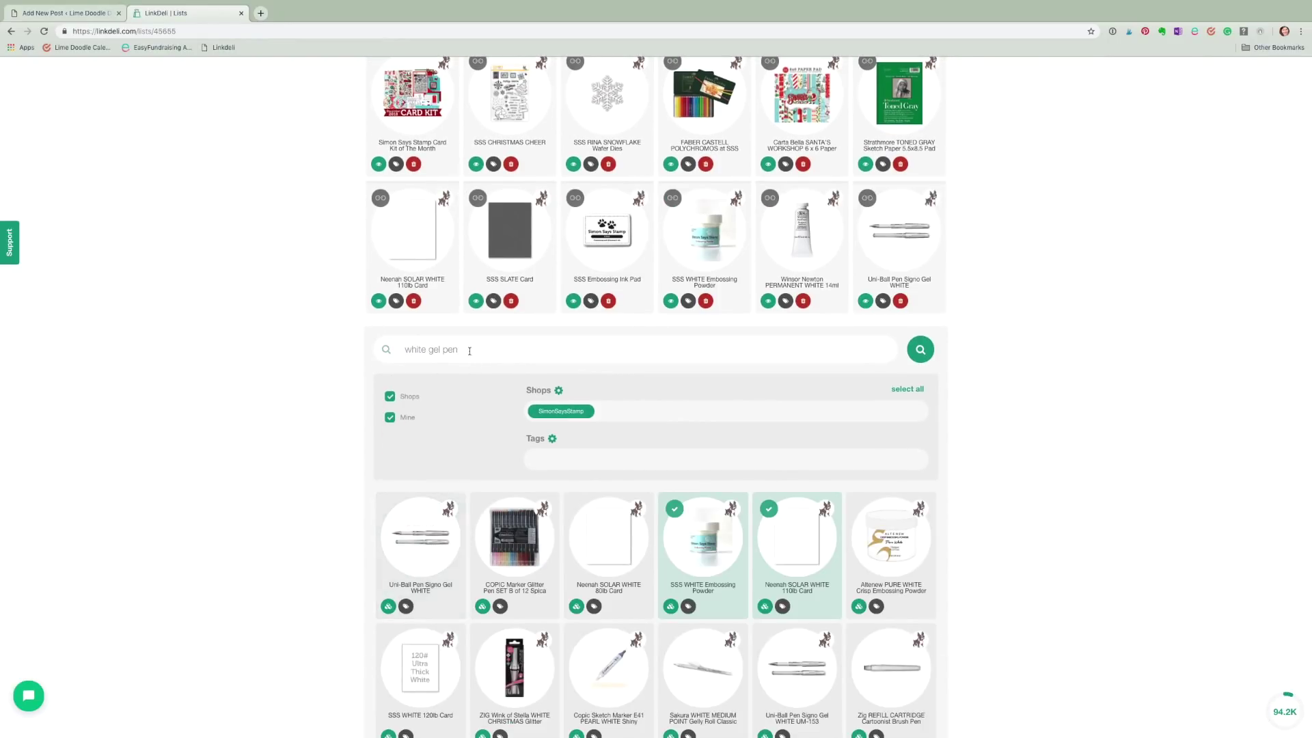
pyautogui.tripleClick(431, 350)
pyautogui.write('spica')
pyautogui.press('Return')
pyautogui.click(389, 606)
pyautogui.scroll(3, 673, 363)
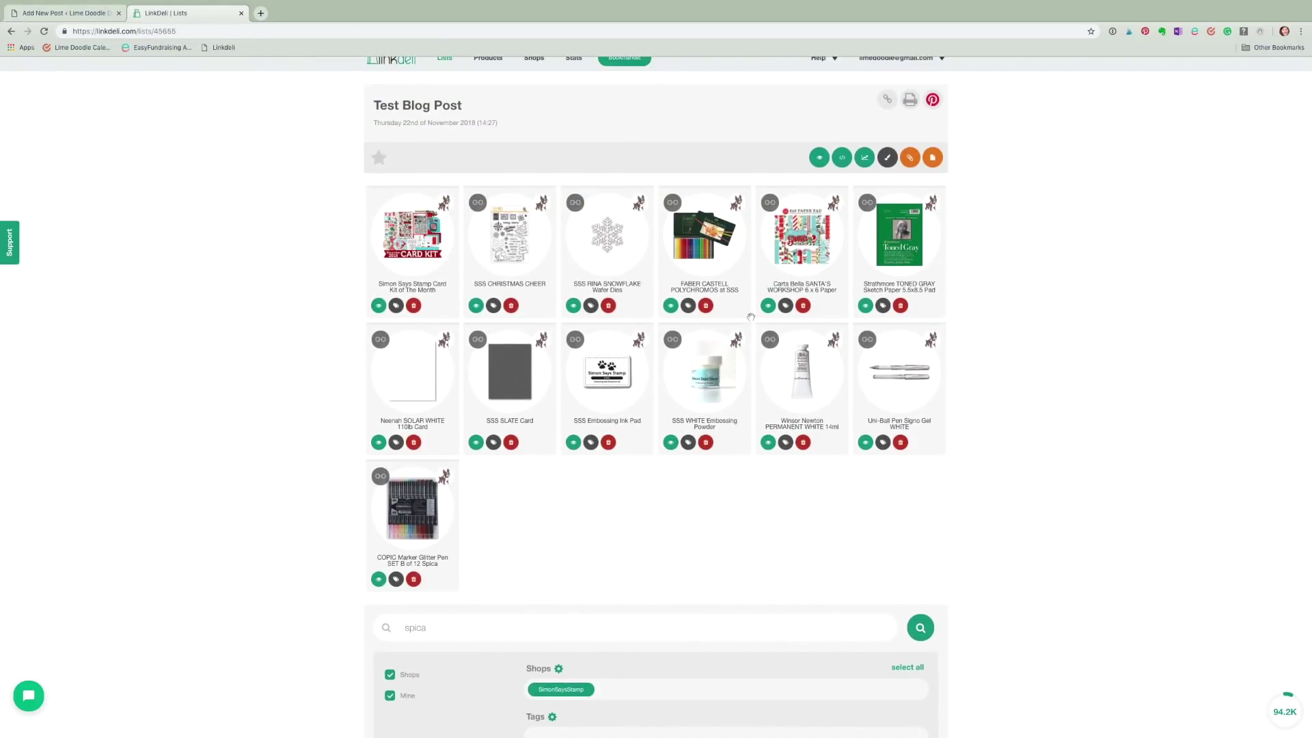
# Append the Basic Tools template items to the list.
pyautogui.click(909, 161)
pyautogui.click(708, 144)
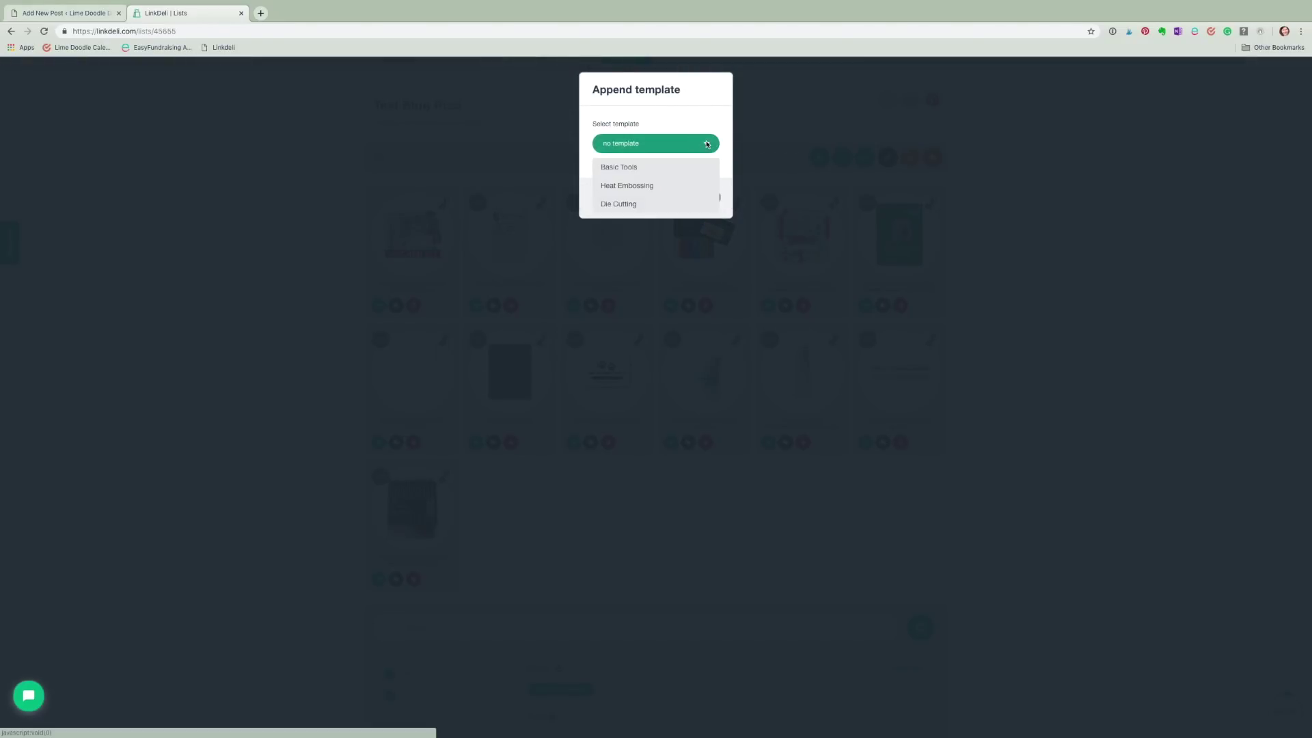
pyautogui.click(633, 167)
pyautogui.click(653, 198)
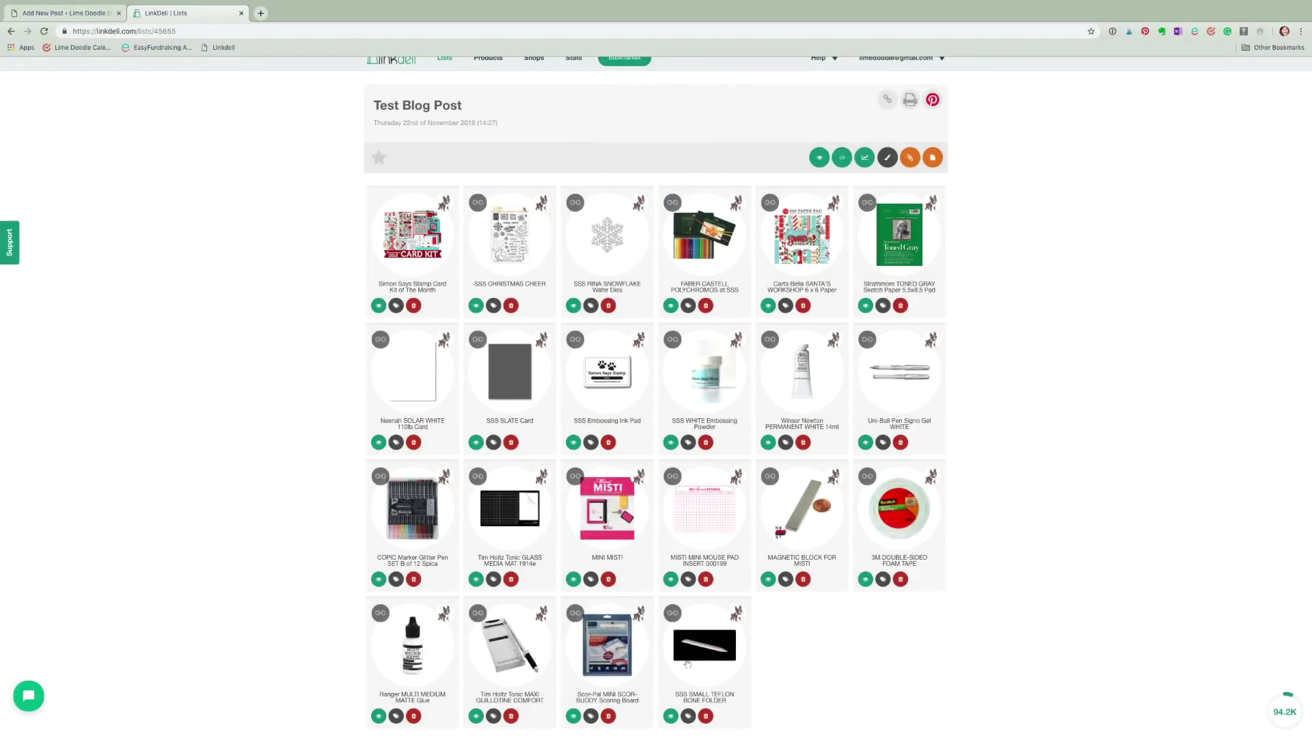
# Append the Heat Embossing and Die Cutting template items to the list.
pyautogui.click(909, 157)
pyautogui.click(708, 150)
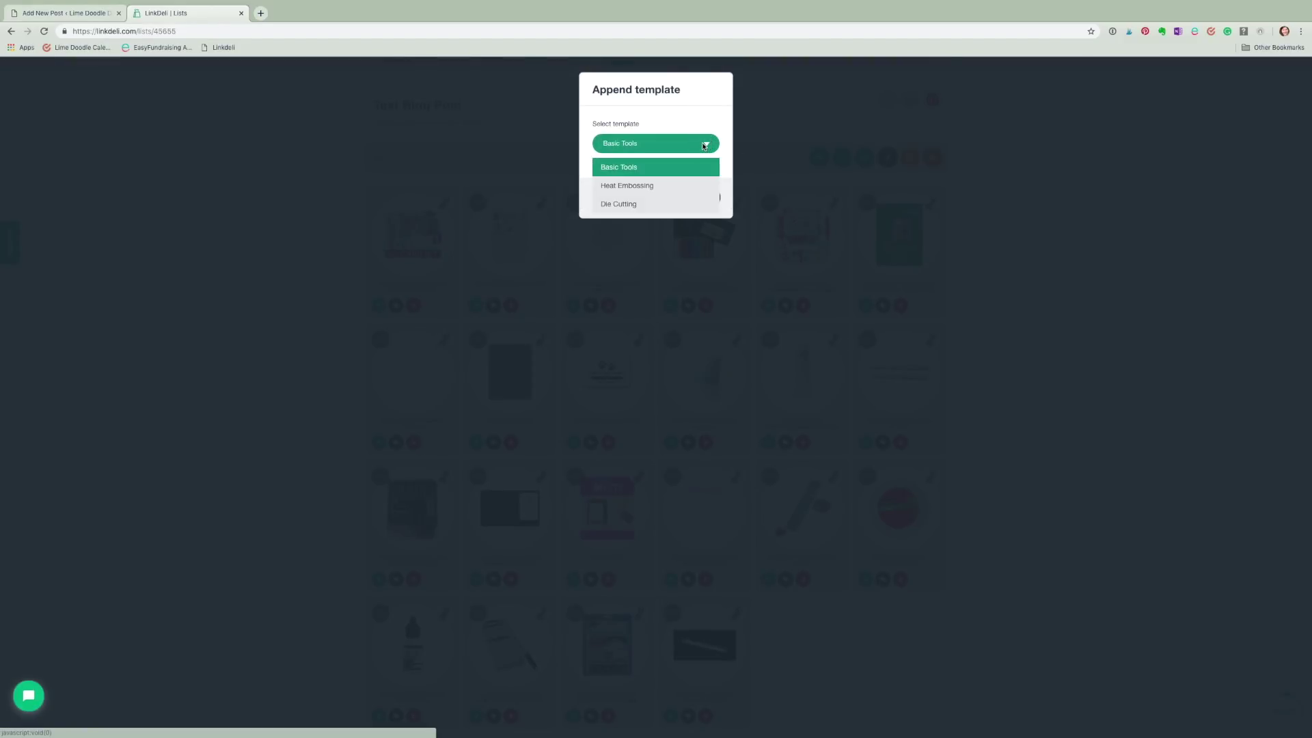
pyautogui.click(650, 183)
pyautogui.click(652, 197)
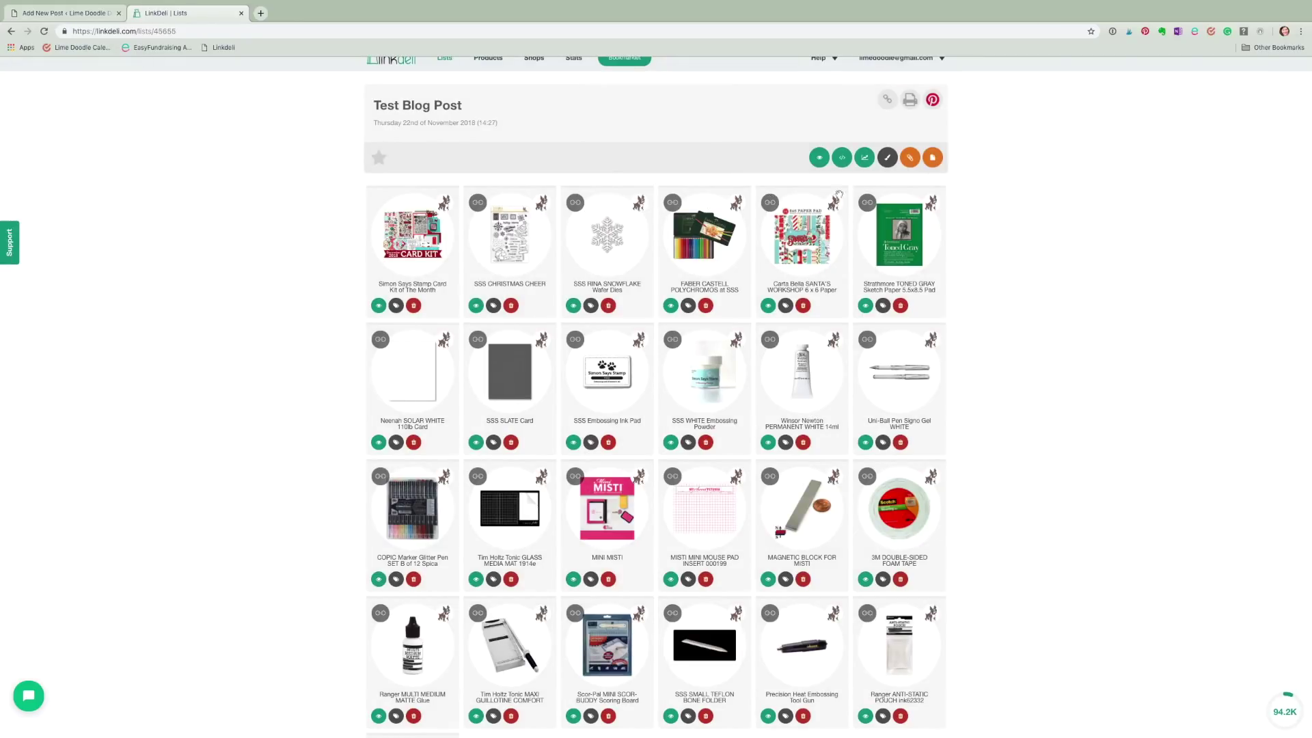
pyautogui.click(910, 157)
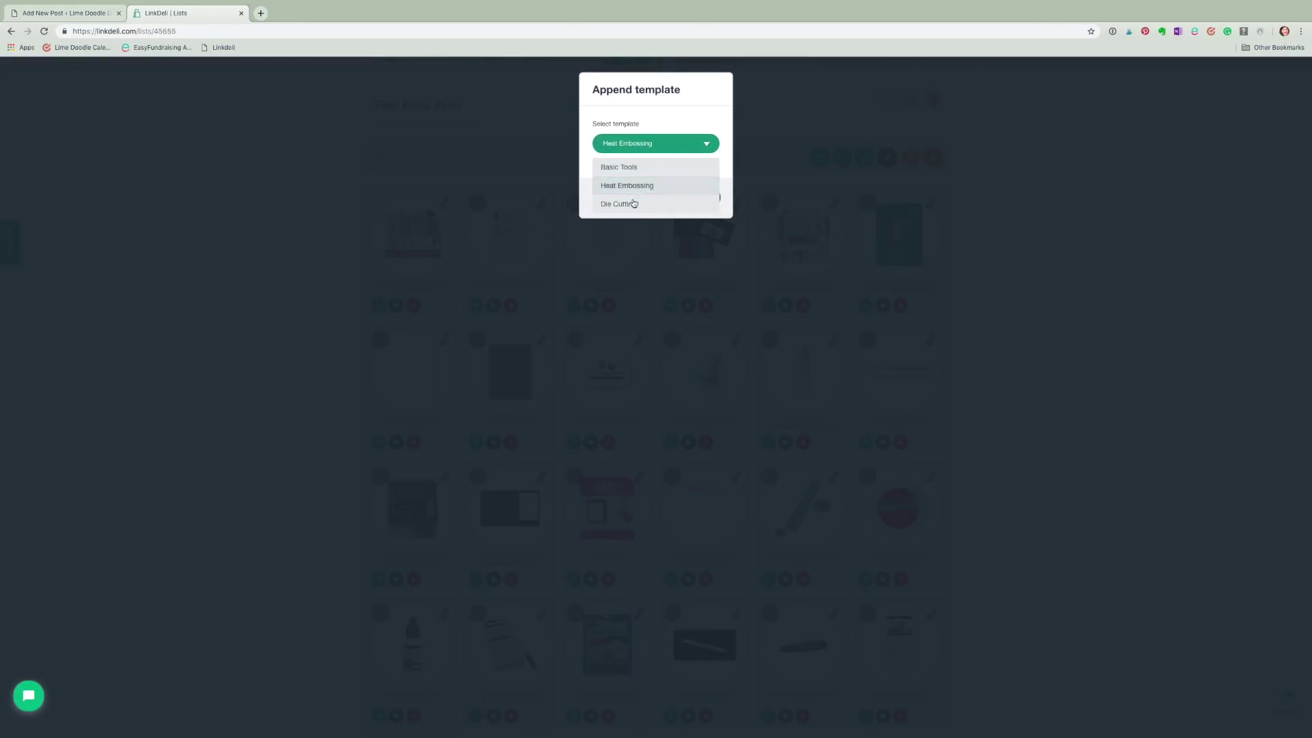
pyautogui.click(710, 204)
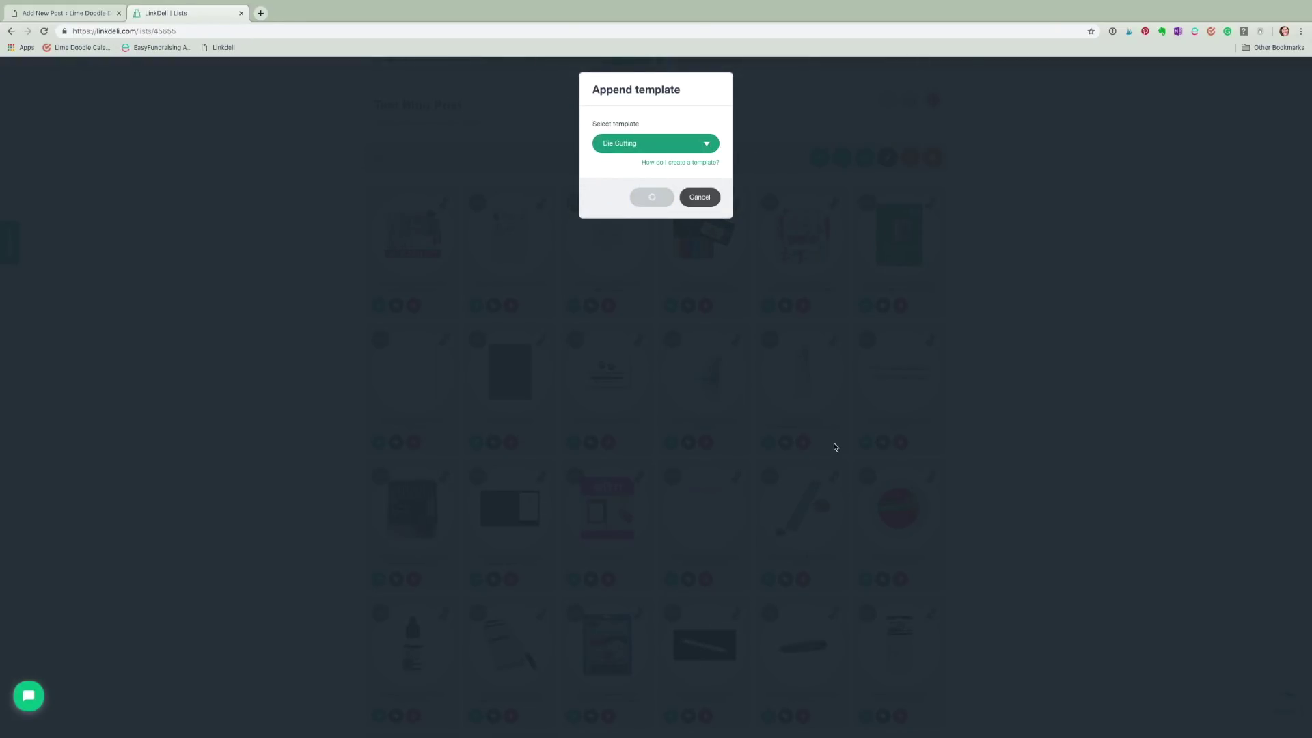
pyautogui.scroll(-3, 835, 443)
pyautogui.scroll(-2, 836, 441)
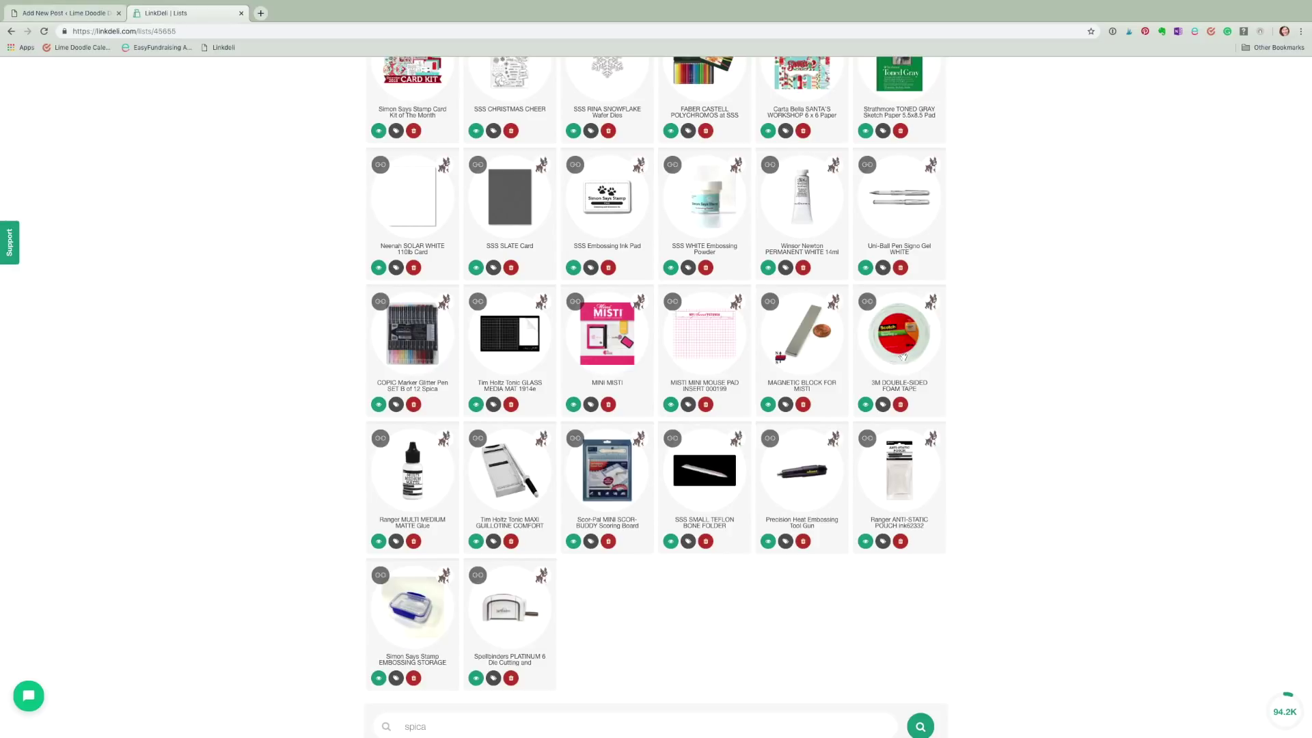
# Remove the Ranger Multi Medium glue from the Test Blog Post list.
pyautogui.click(413, 542)
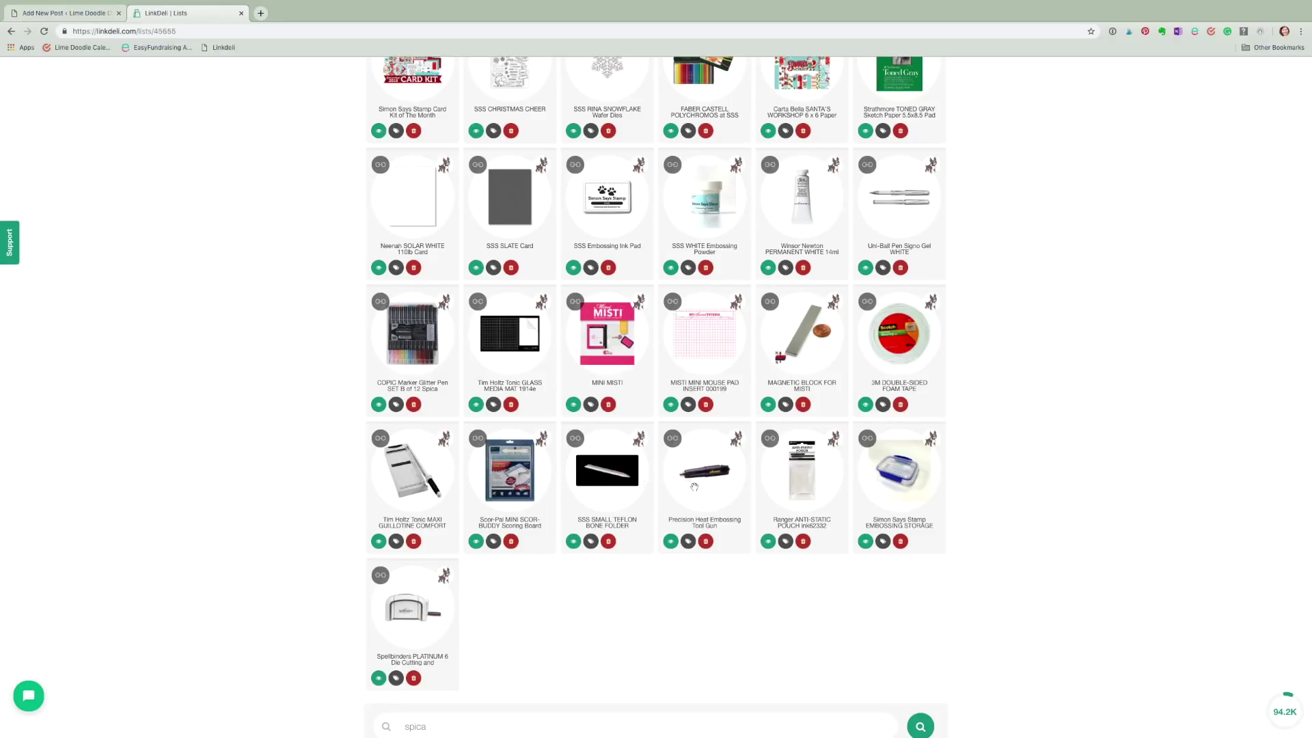
pyautogui.scroll(3, 707, 613)
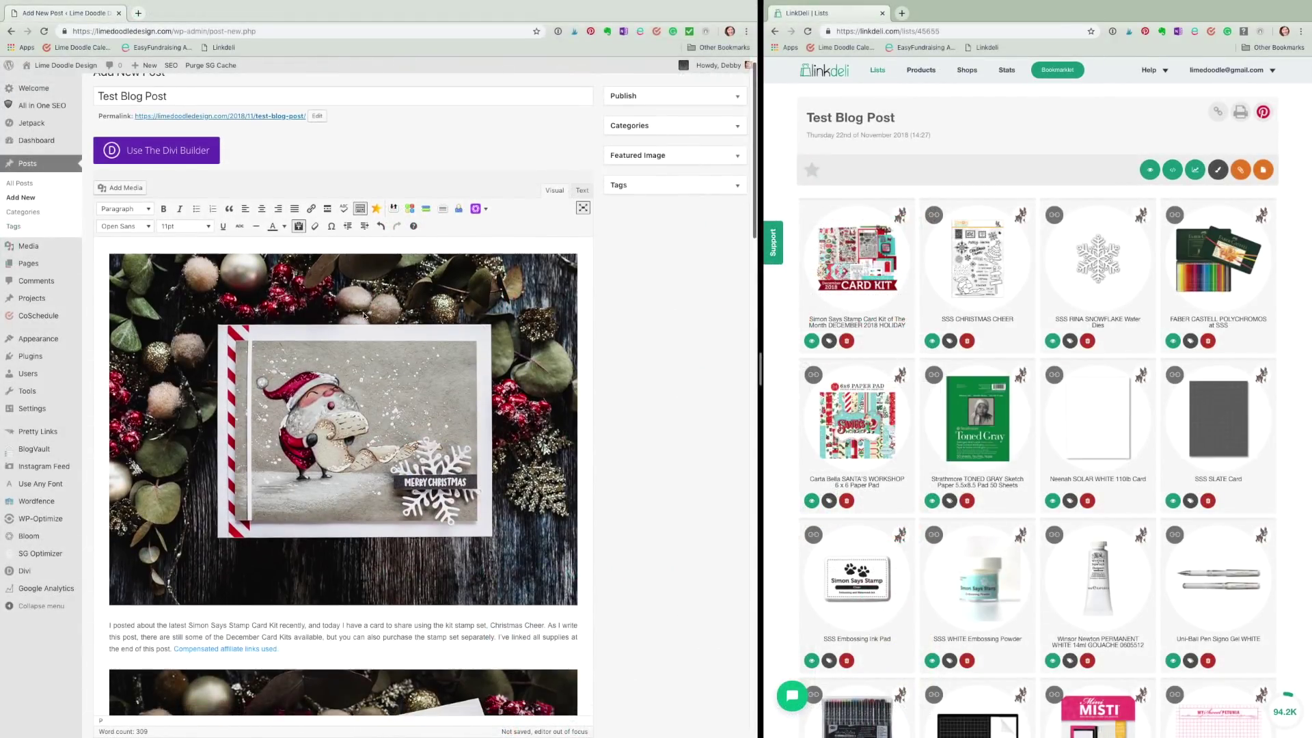
pyautogui.scroll(-3, 366, 321)
pyautogui.scroll(-1, 366, 322)
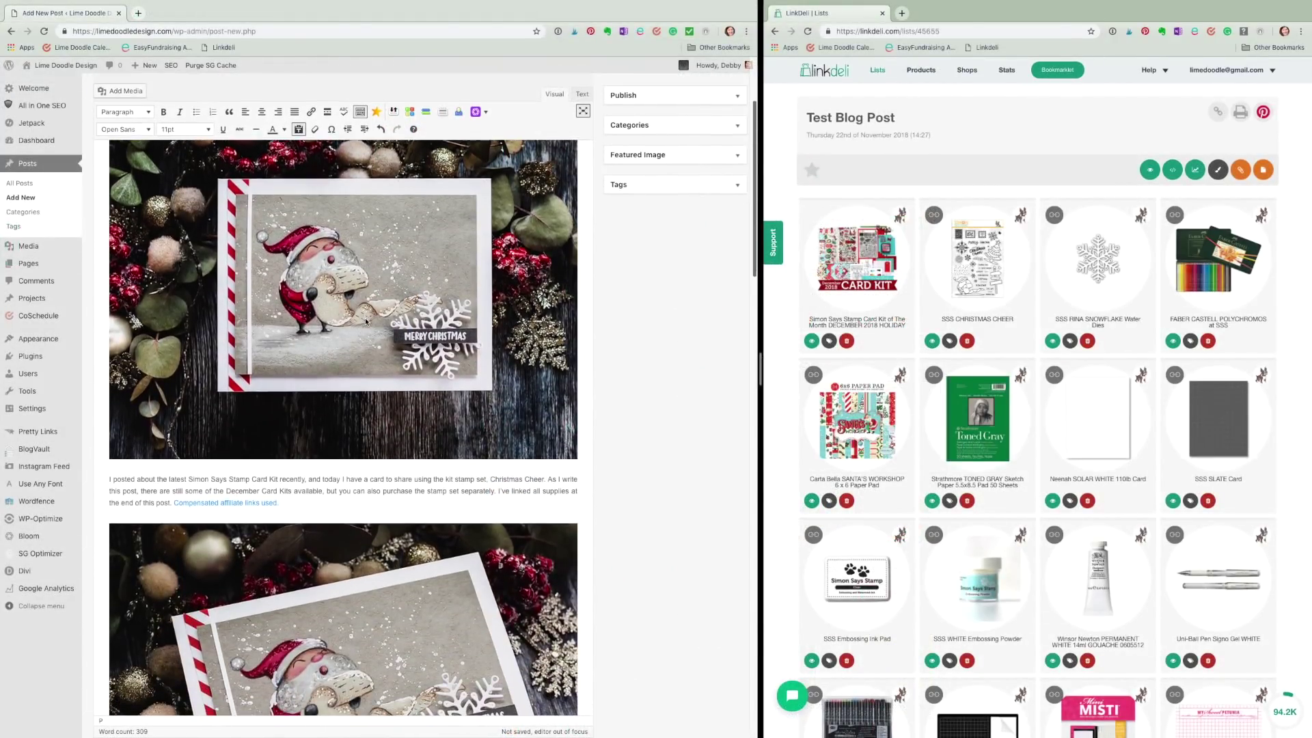
# Show LinkDeli's HTML link codes and link 'Simon Says Stamp Card Kit' to its URL.
pyautogui.click(1172, 170)
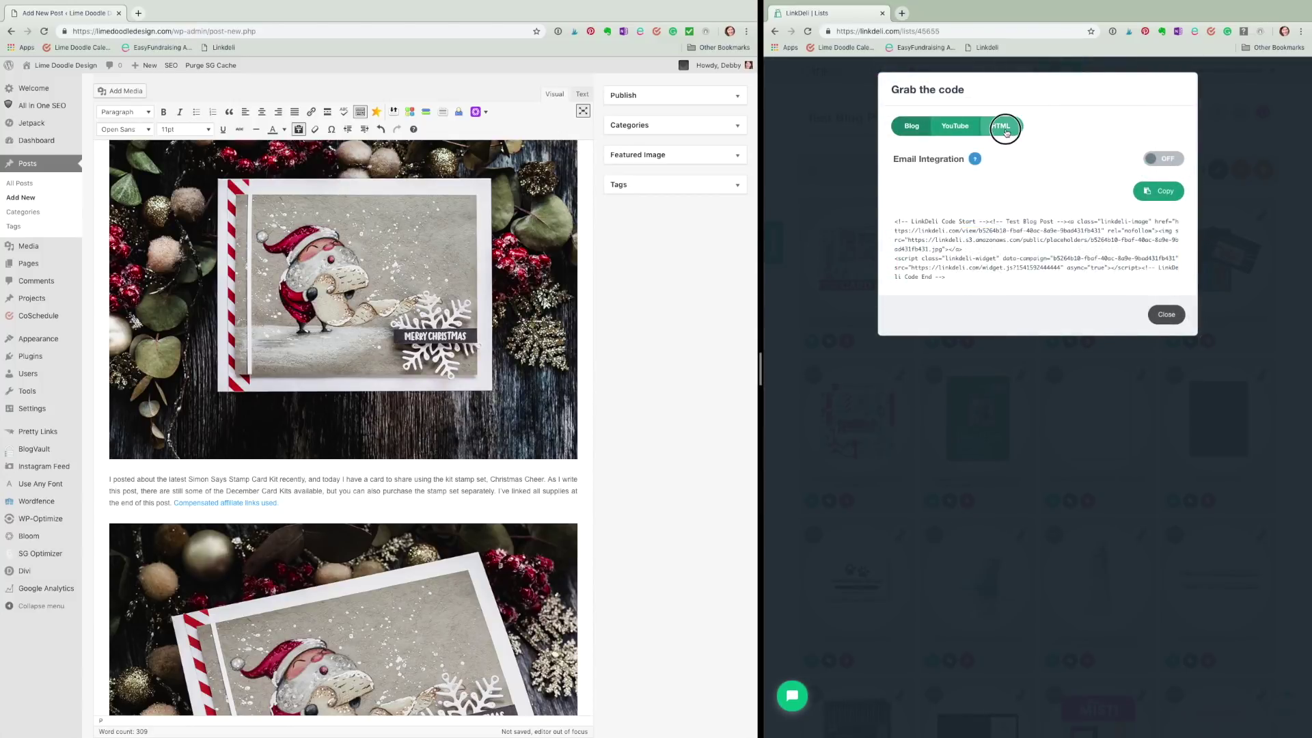
pyautogui.click(1003, 127)
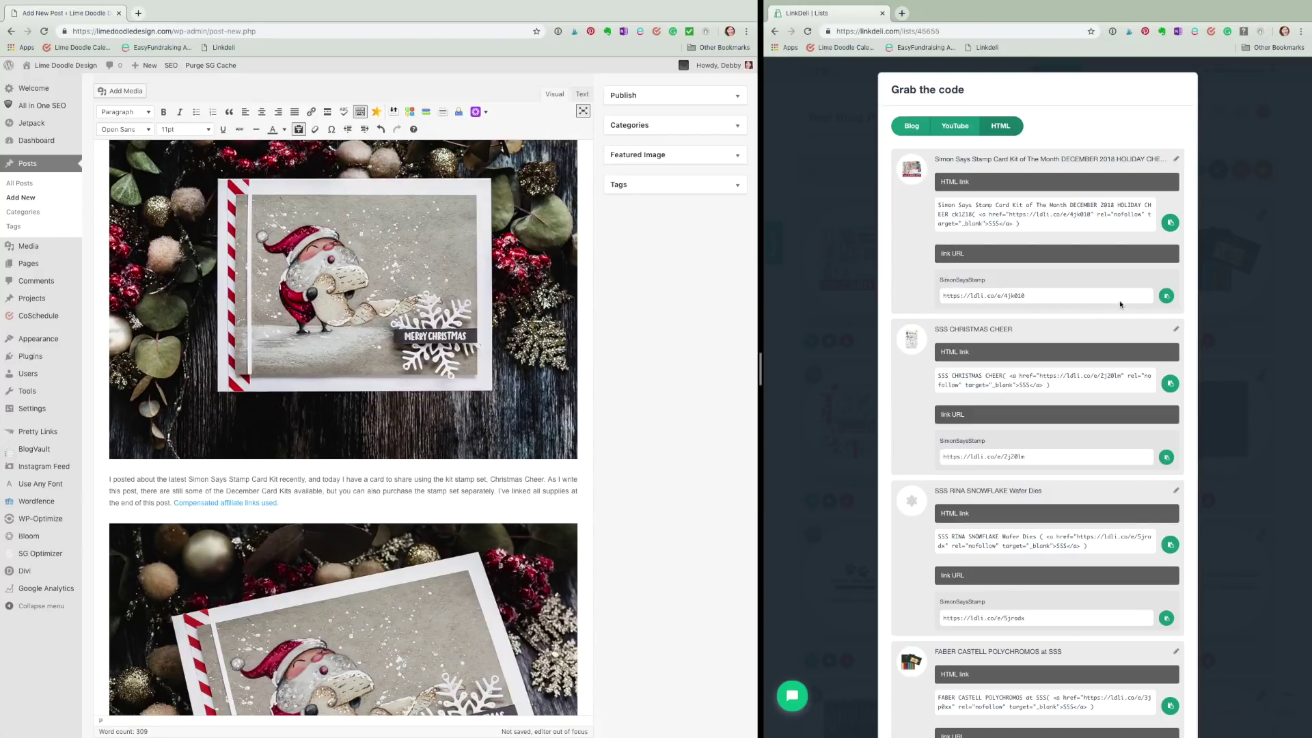
pyautogui.click(1166, 295)
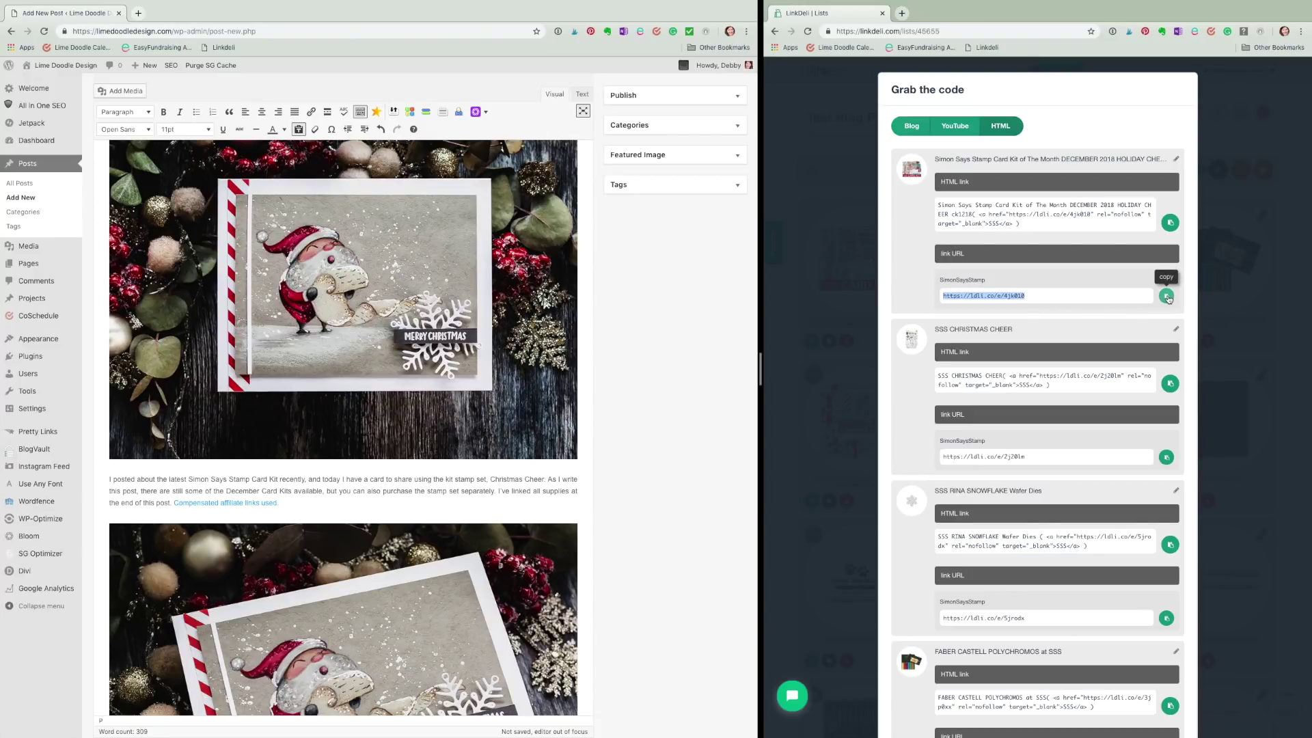
pyautogui.click(252, 478)
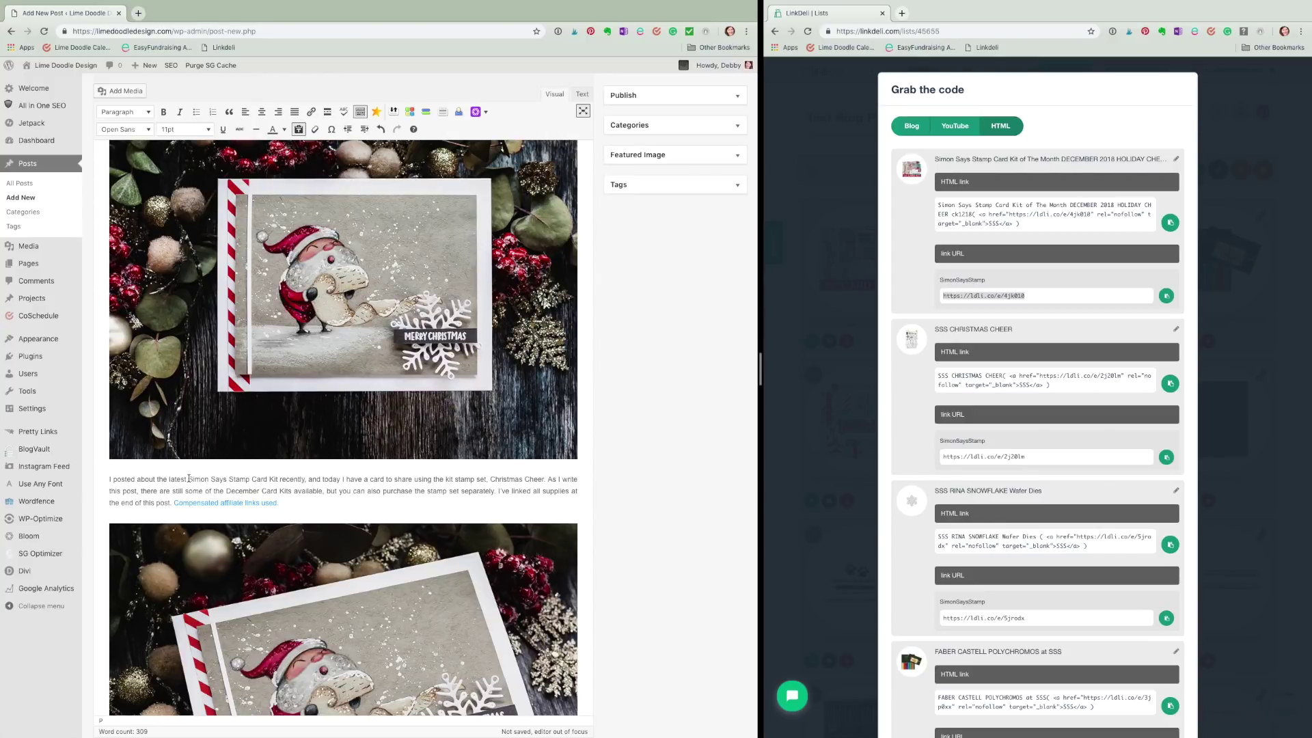
pyautogui.moveTo(188, 478); pyautogui.dragTo(268, 476)
pyautogui.hotkey('ctrl', 'v')
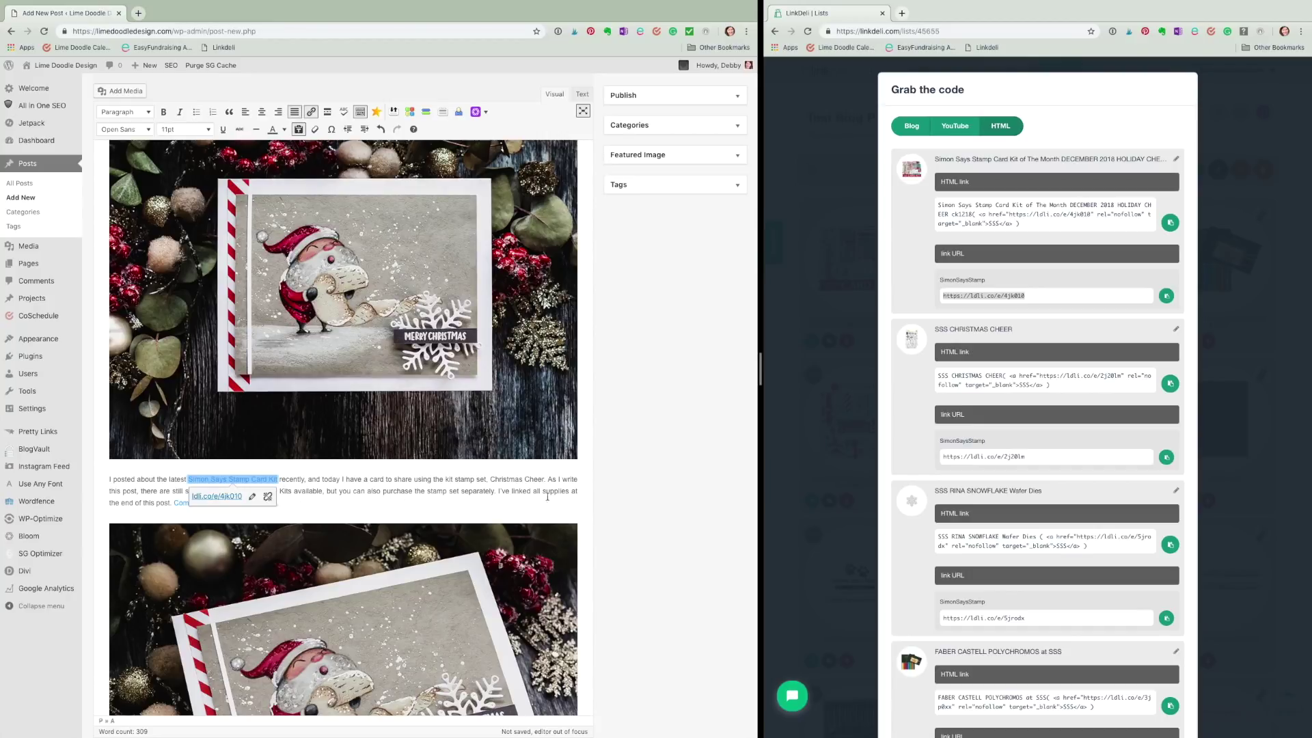
# Link 'Christmas Cheer' in the intro to the SSS Christmas Cheer product URL.
pyautogui.click(1166, 458)
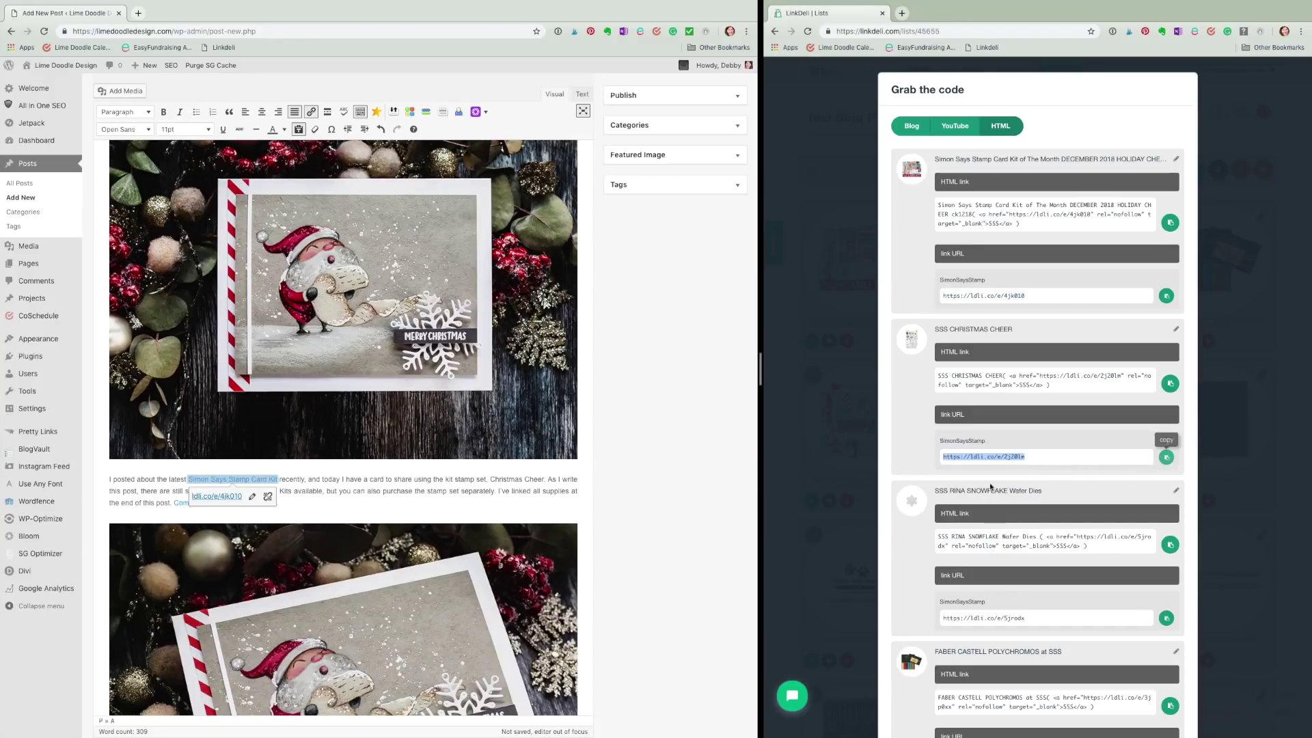
pyautogui.click(449, 478)
pyautogui.moveTo(491, 480); pyautogui.dragTo(545, 480)
pyautogui.click(525, 480)
pyautogui.hotkey('ctrl', 'v')
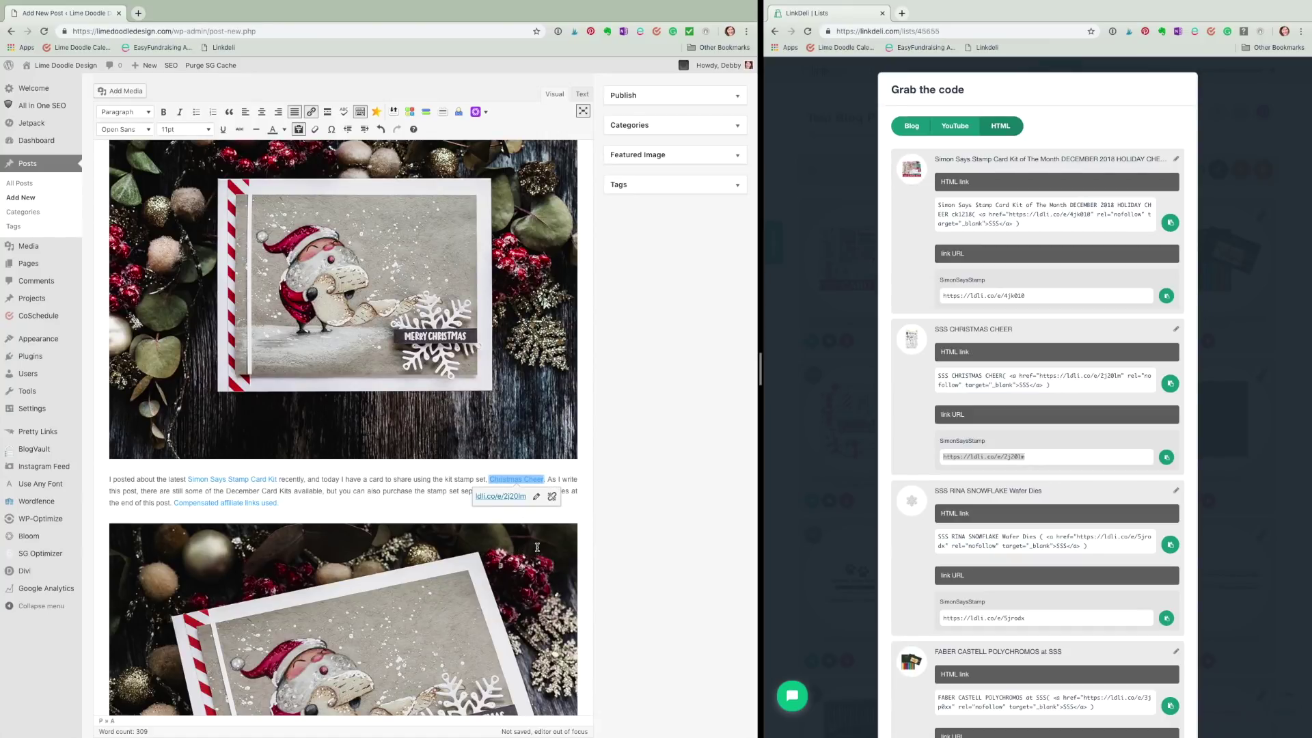
pyautogui.click(309, 502)
pyautogui.scroll(-3, 410, 504)
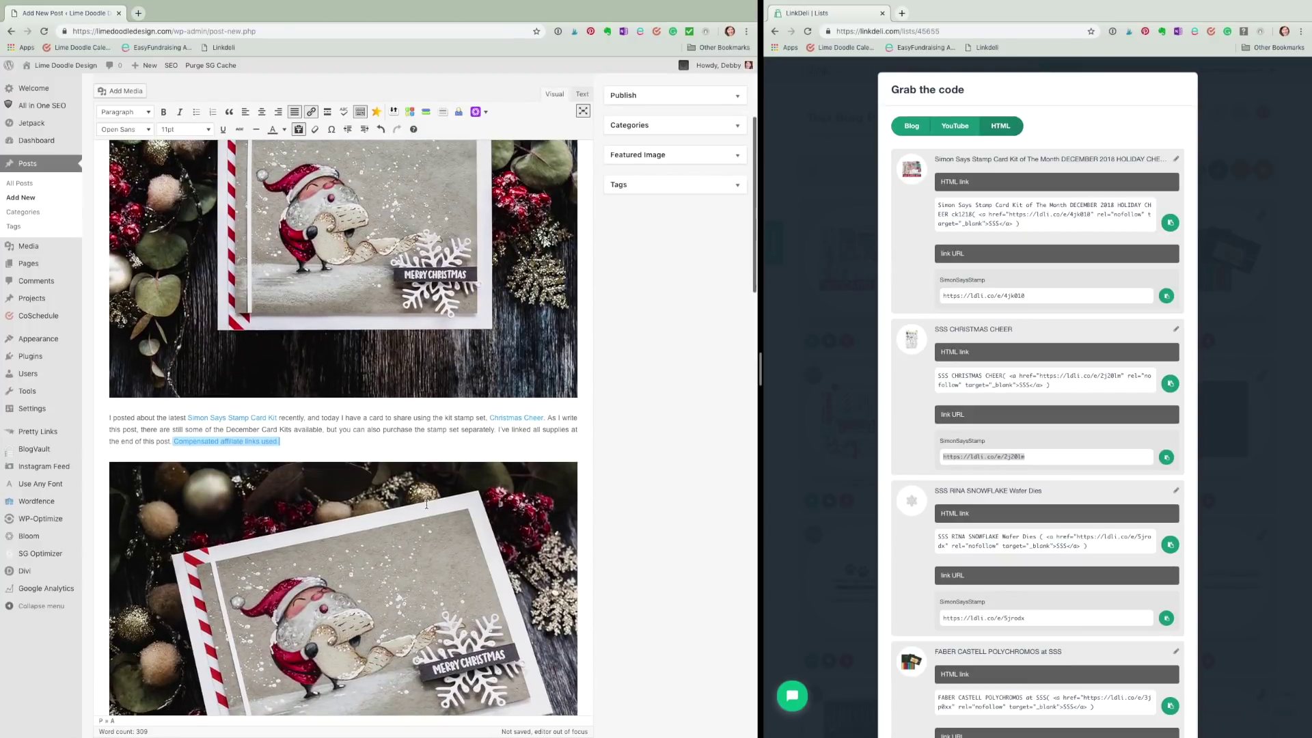
# Link 'clear embossing ink' and 'Toned Gray' to the embossing ink pad and sketch paper URLs.
pyautogui.scroll(-5, 427, 504)
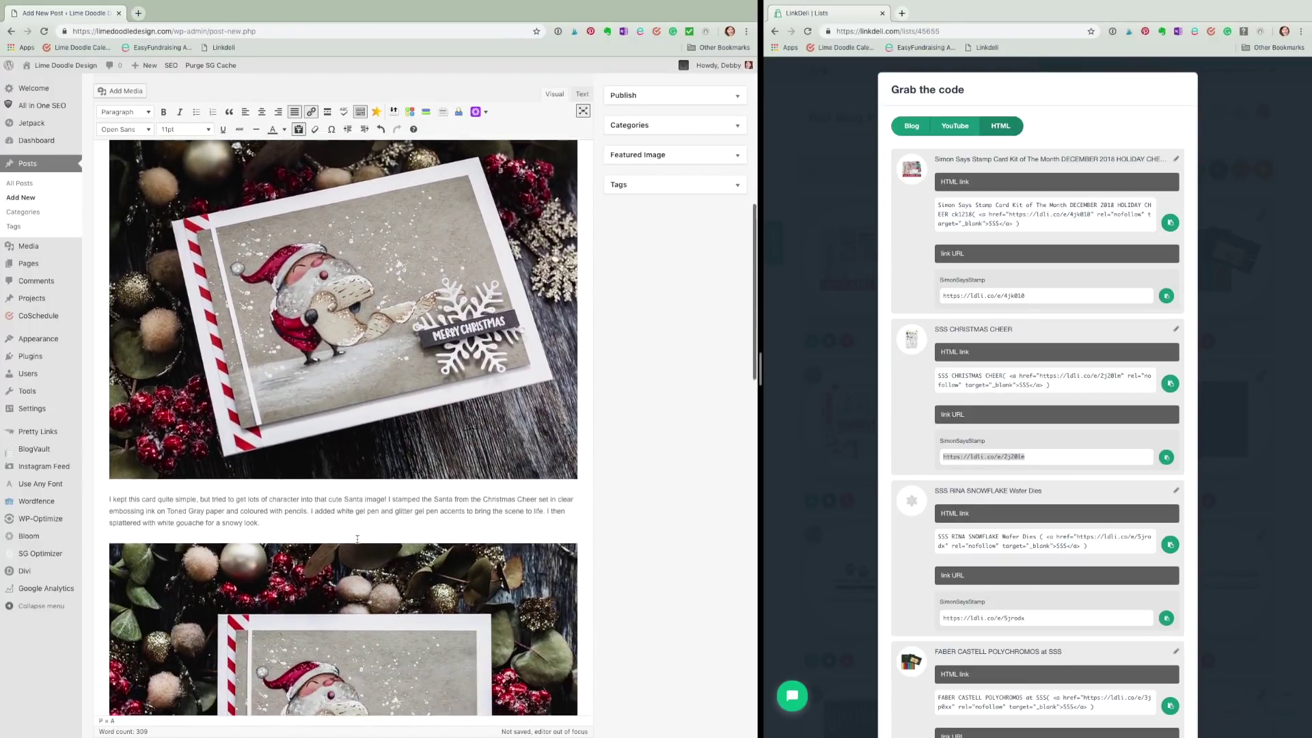
pyautogui.moveTo(484, 483); pyautogui.dragTo(538, 482)
pyautogui.scroll(-7, 1061, 498)
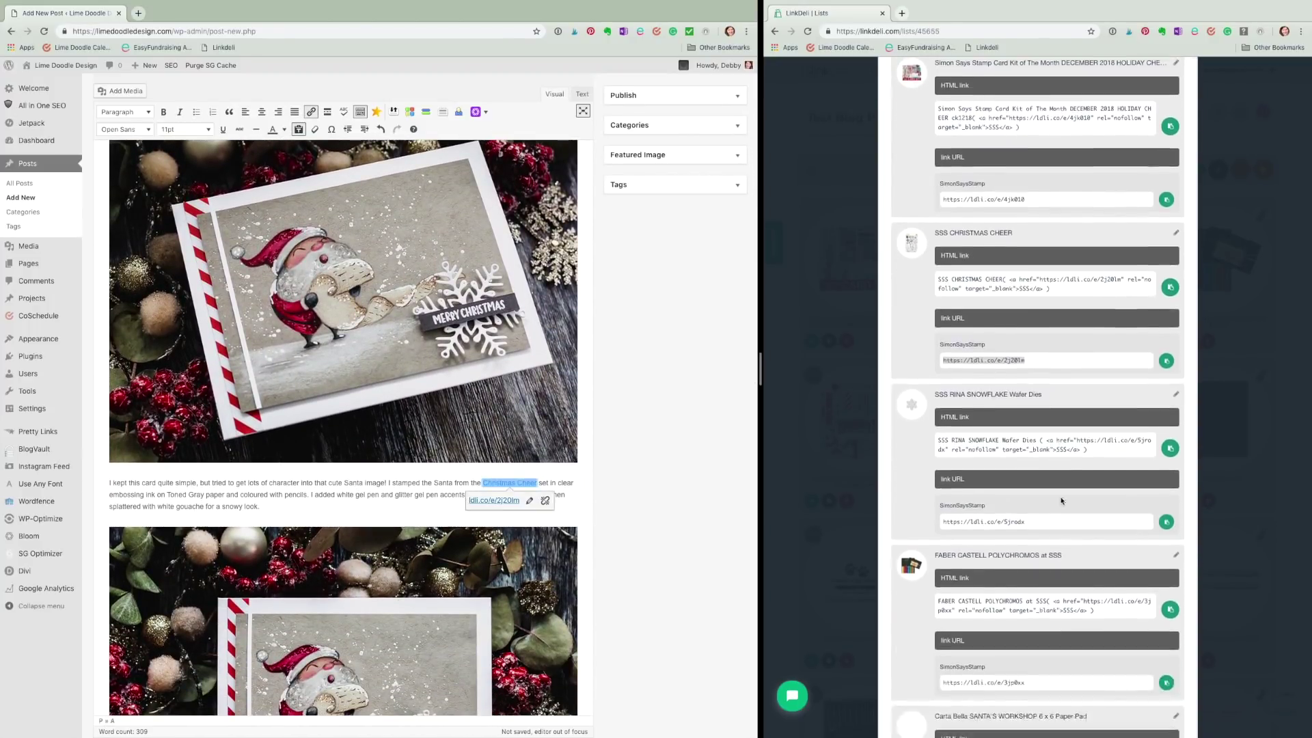
pyautogui.scroll(-8, 1064, 504)
pyautogui.click(1166, 534)
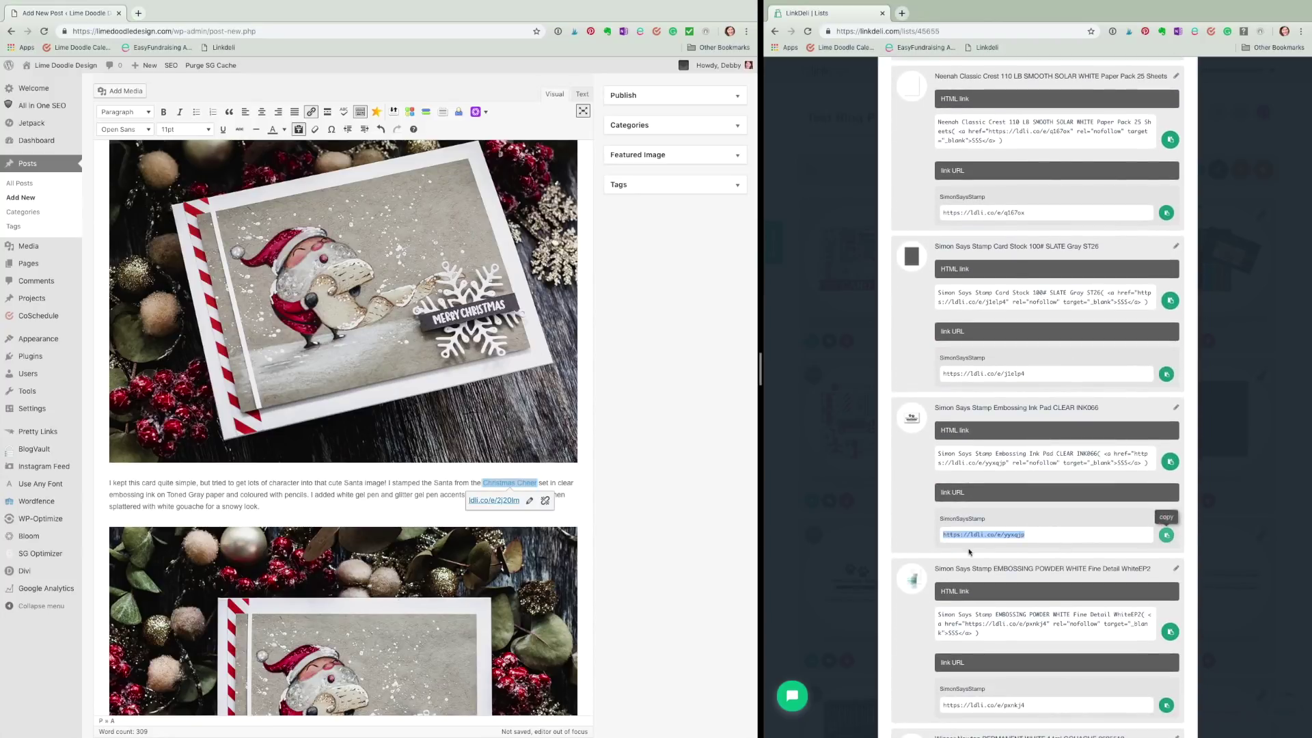
pyautogui.moveTo(557, 483)
pyautogui.mouseDown()
pyautogui.moveTo(157, 494)
pyautogui.moveTo(208, 496)
pyautogui.mouseUp()
pyautogui.hotkey('ctrl', 'v')
pyautogui.scroll(7, 1167, 427)
pyautogui.click(1167, 426)
pyautogui.hotkey('ctrl', 'v')
# Link 'pencils' and 'white gel pen' to the Faber Castell pencils and Uni-Ball pen URLs.
pyautogui.scroll(4, 1140, 358)
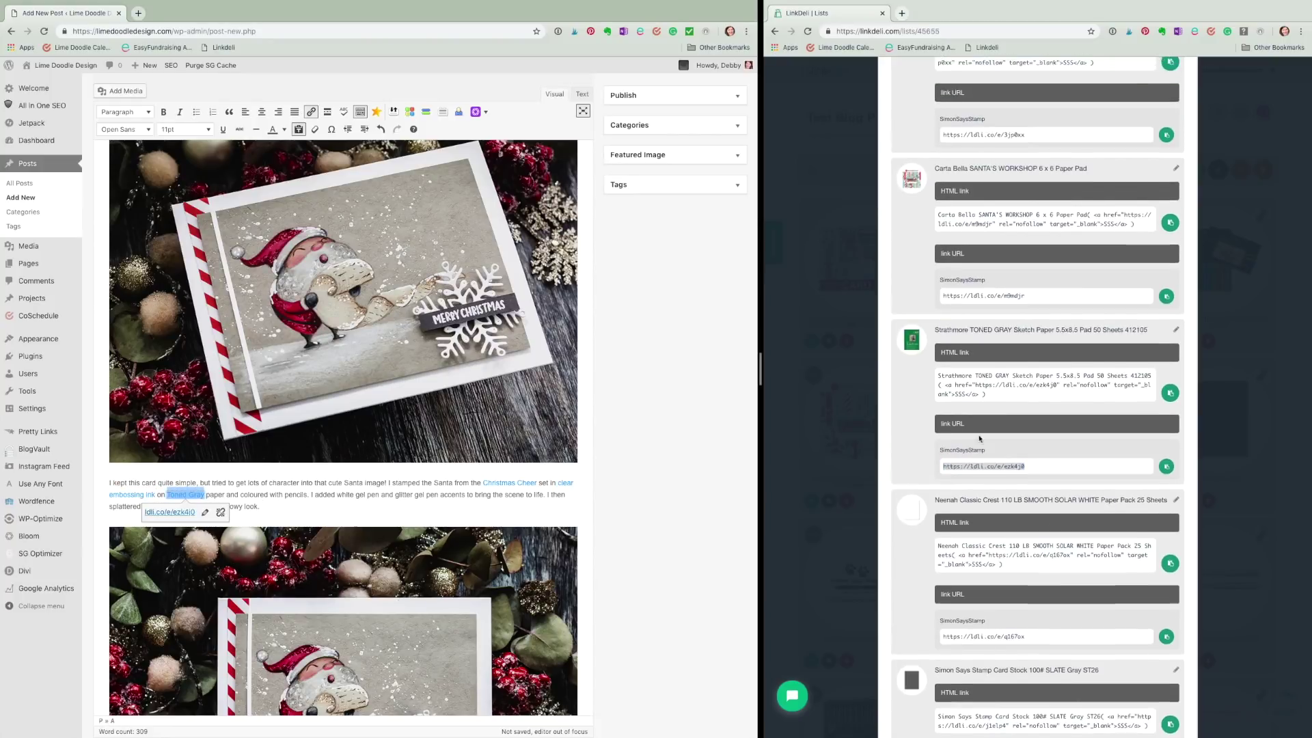
pyautogui.click(1167, 350)
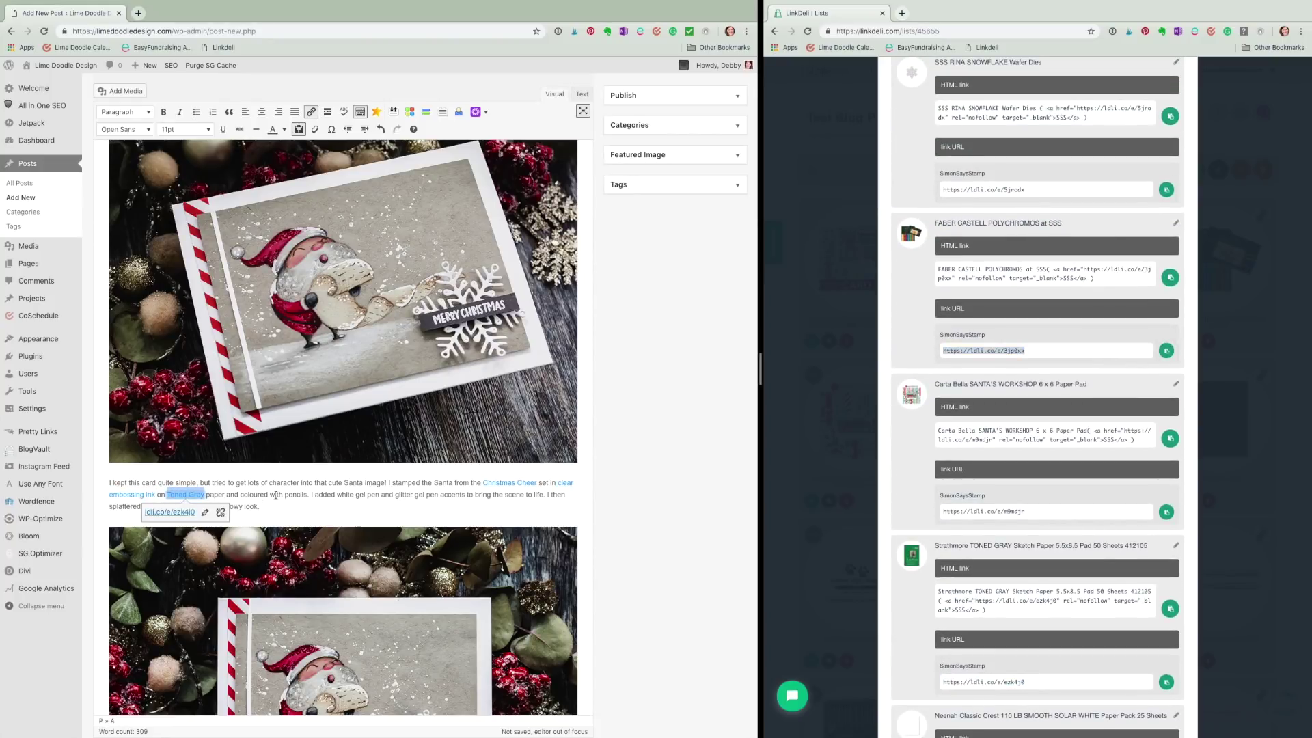
pyautogui.moveTo(284, 494); pyautogui.dragTo(307, 497)
pyautogui.scroll(-15, 1128, 444)
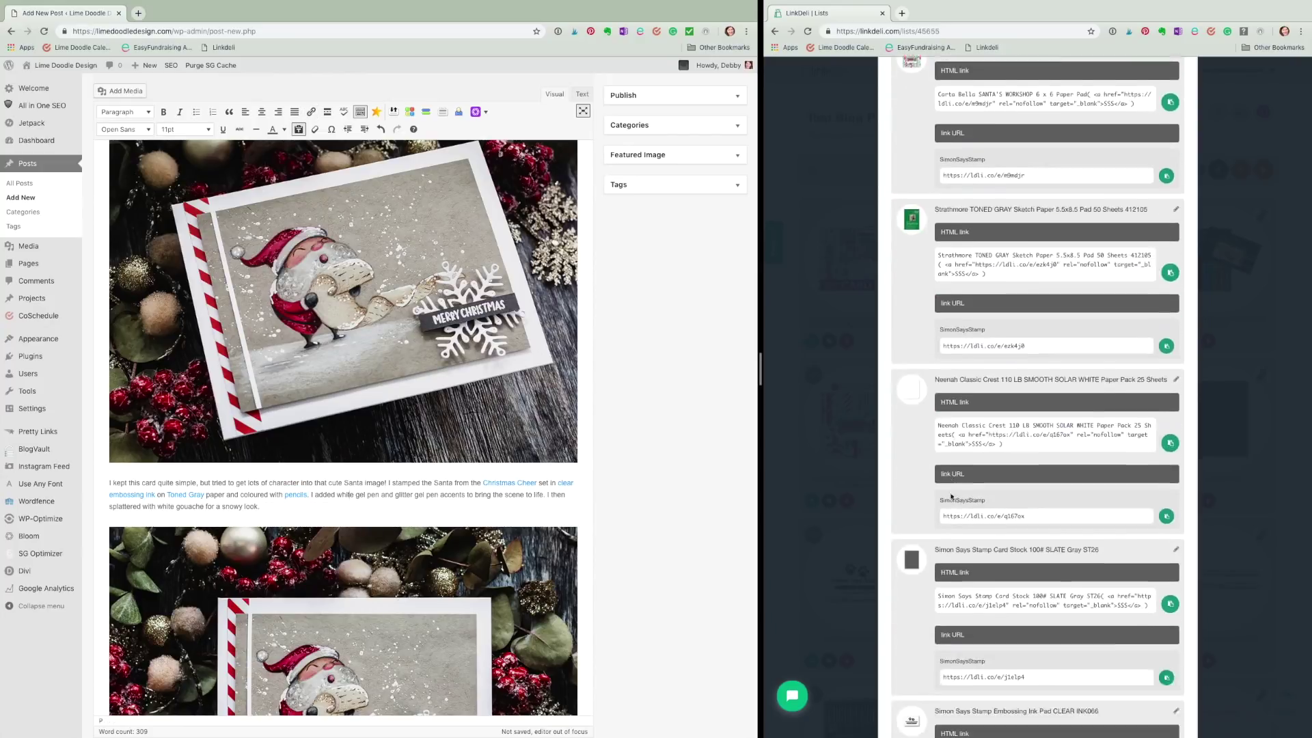
pyautogui.click(1167, 554)
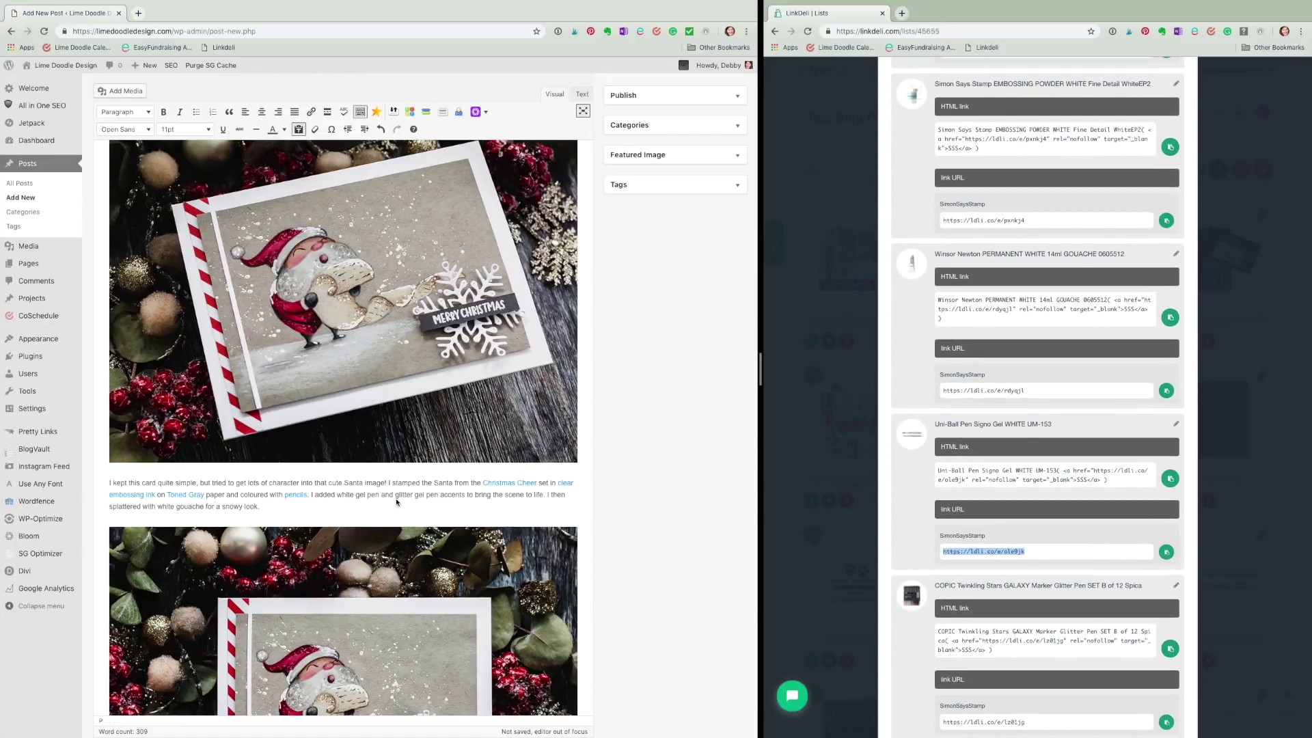
pyautogui.moveTo(337, 495); pyautogui.dragTo(380, 496)
pyautogui.hotkey('ctrl', 'v')
# Link 'glitter gel pen' to the COPIC glitter pen set URL and copy the white gouache URL.
pyautogui.scroll(-2, 379, 497)
pyautogui.scroll(1, 1016, 564)
pyautogui.scroll(-3, 1026, 567)
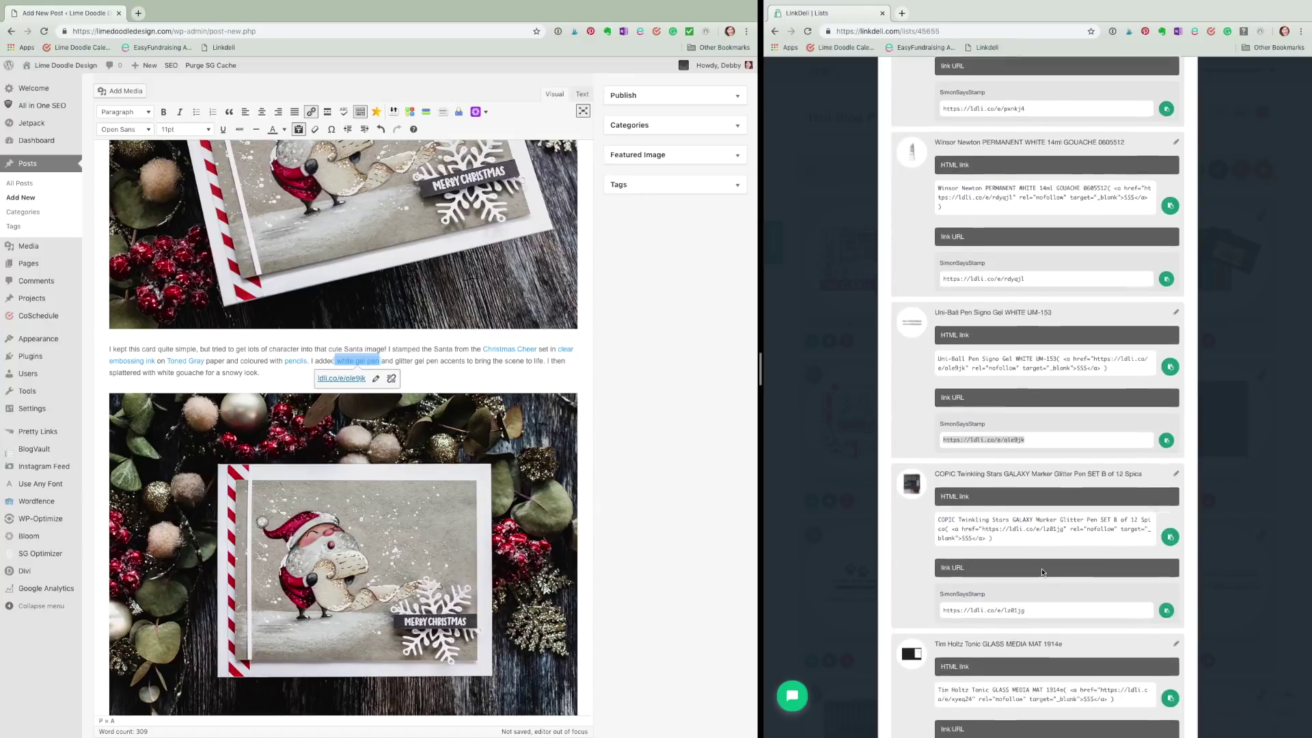
pyautogui.scroll(-1, 1040, 568)
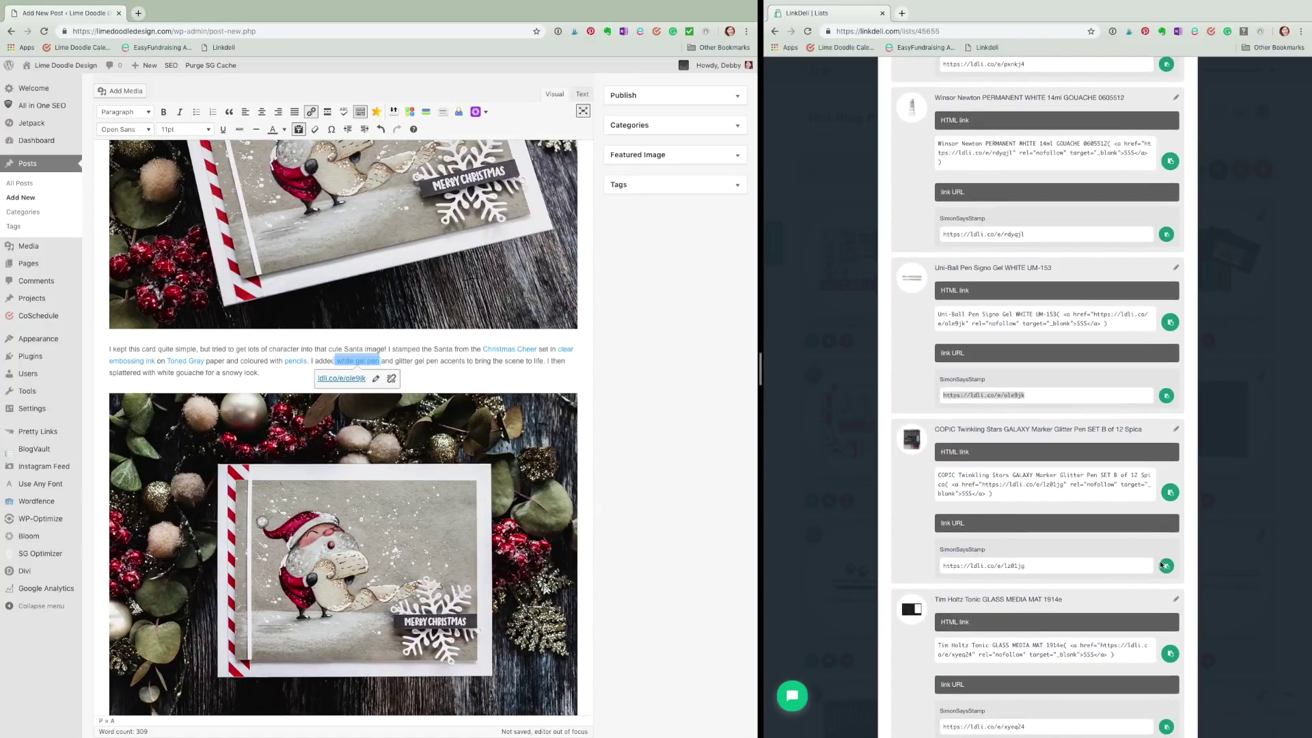
pyautogui.click(1166, 565)
pyautogui.moveTo(395, 360); pyautogui.dragTo(439, 363)
pyautogui.hotkey('ctrl', 'v')
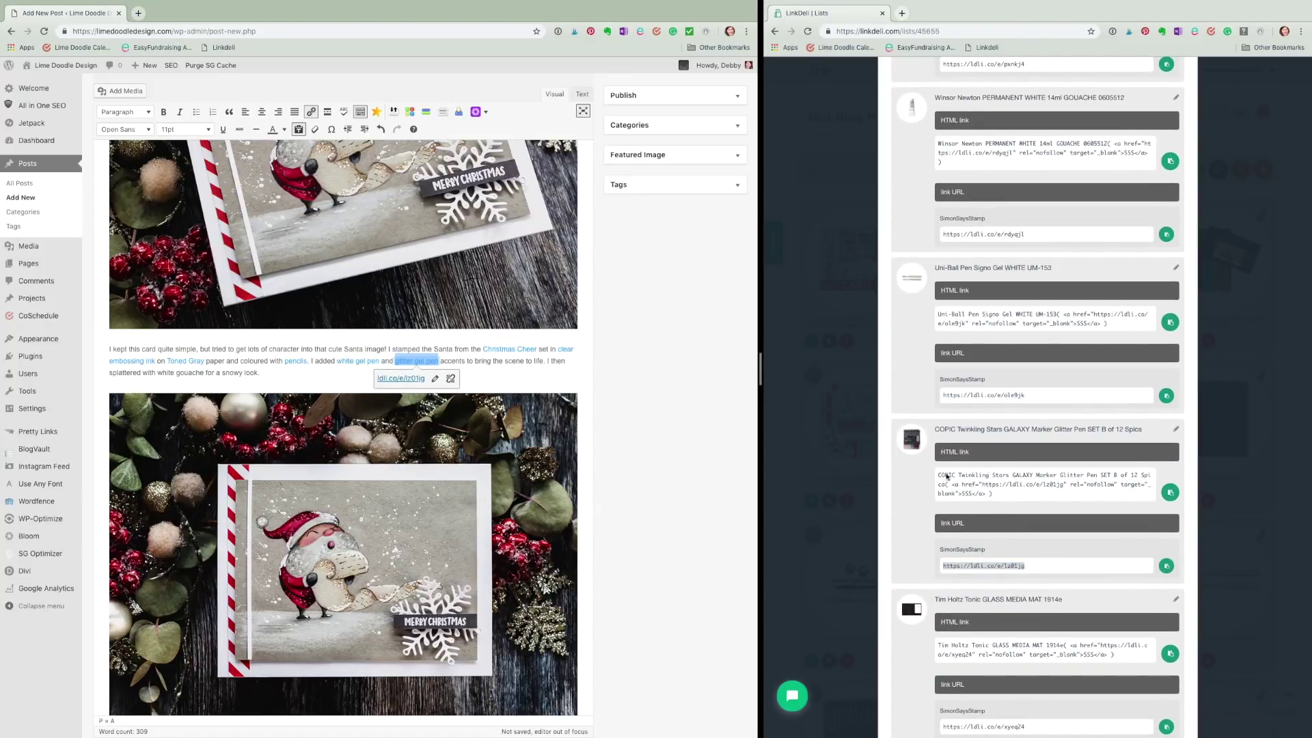
pyautogui.scroll(3, 1039, 410)
pyautogui.click(1167, 336)
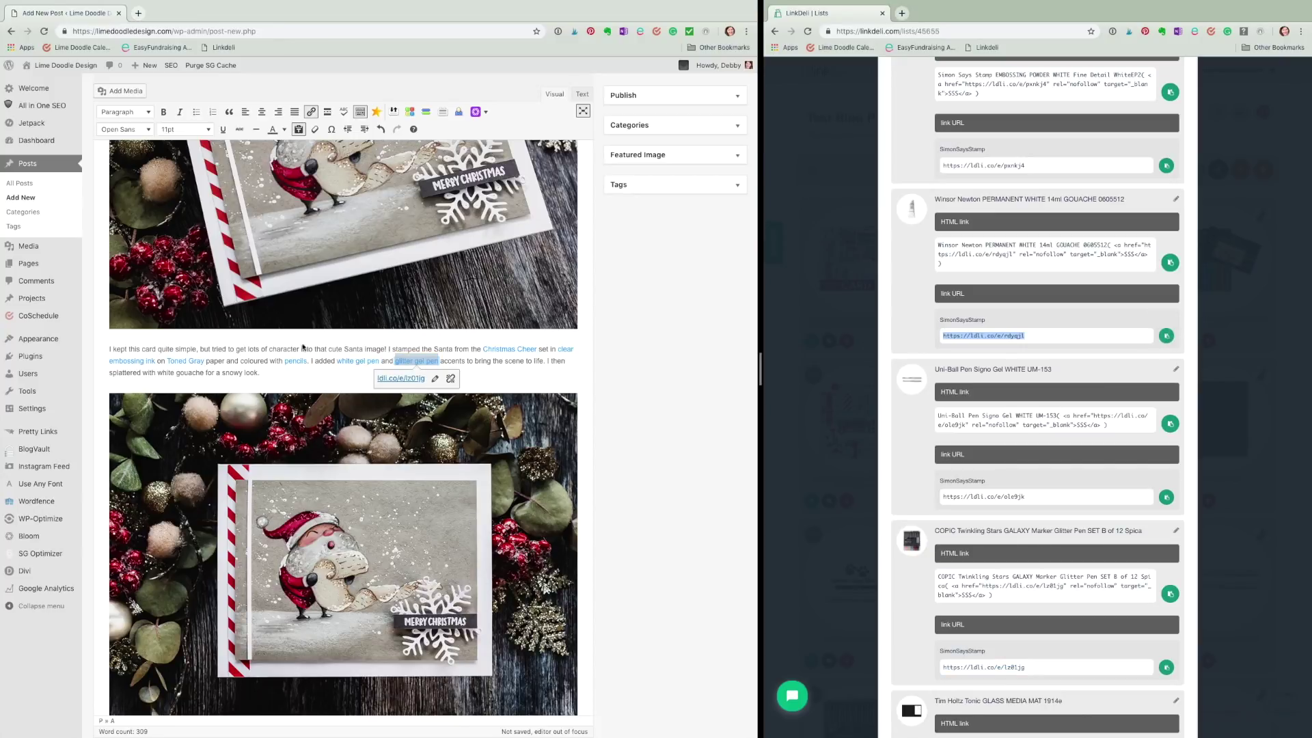
pyautogui.click(164, 373)
pyautogui.scroll(-4, 333, 398)
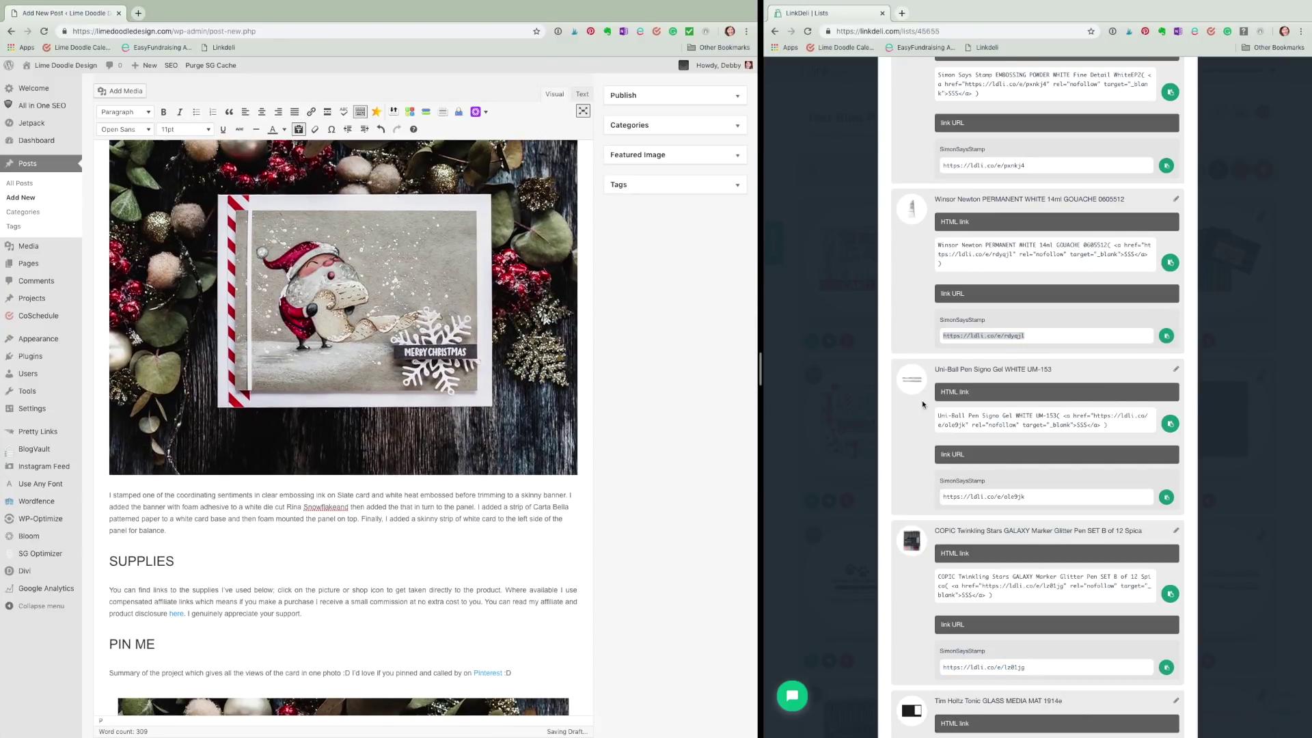
# Link 'clear embossing ink' and 'Slate' in the second paragraph to their LinkDeli URLs.
pyautogui.scroll(5, 1039, 410)
pyautogui.click(1164, 337)
pyautogui.click(231, 498)
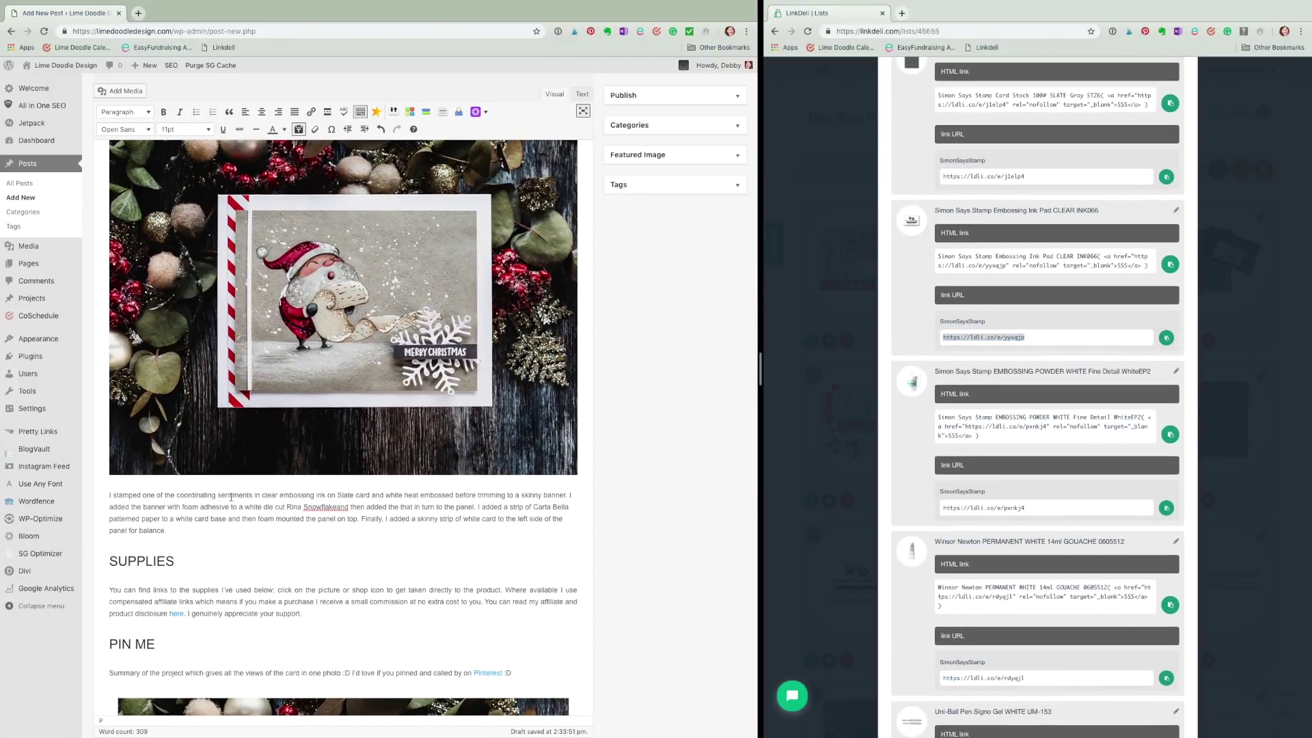
pyautogui.moveTo(263, 497); pyautogui.dragTo(326, 498)
pyautogui.hotkey('ctrl', 'v')
pyautogui.scroll(5, 1039, 410)
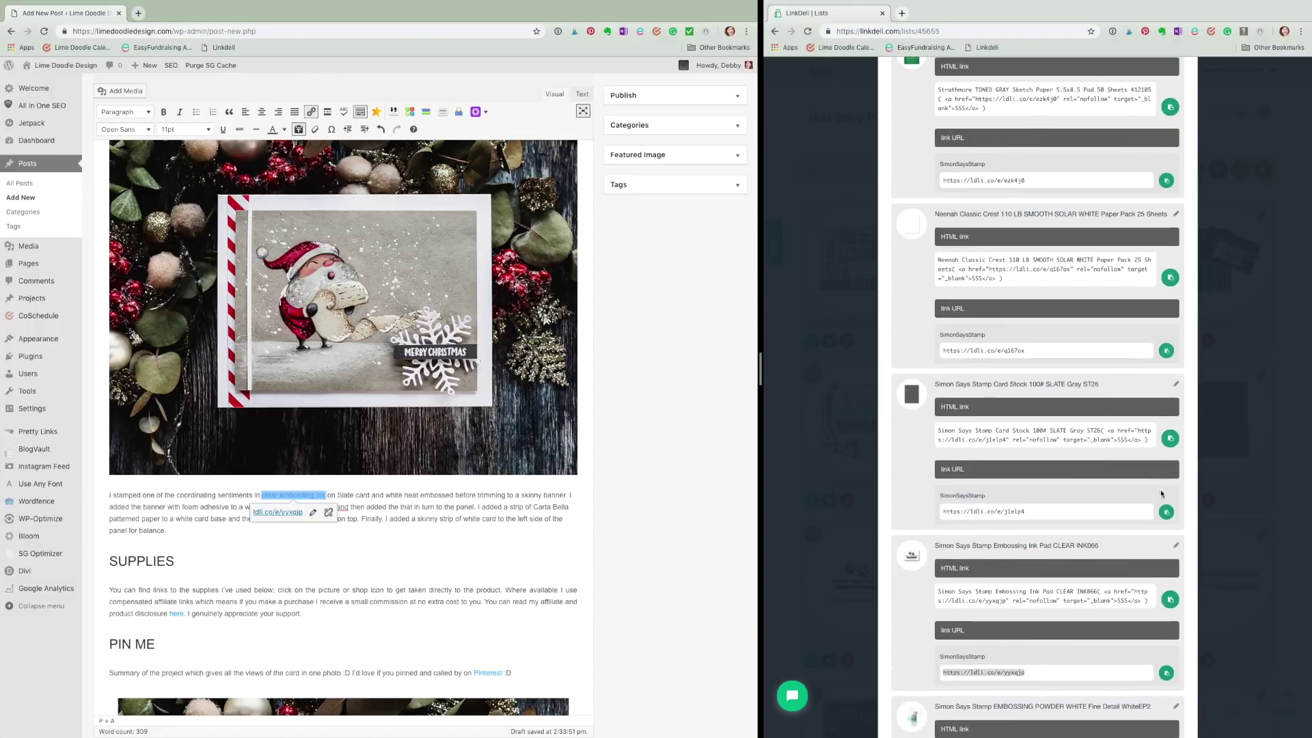
pyautogui.click(1167, 512)
pyautogui.doubleClick(345, 495)
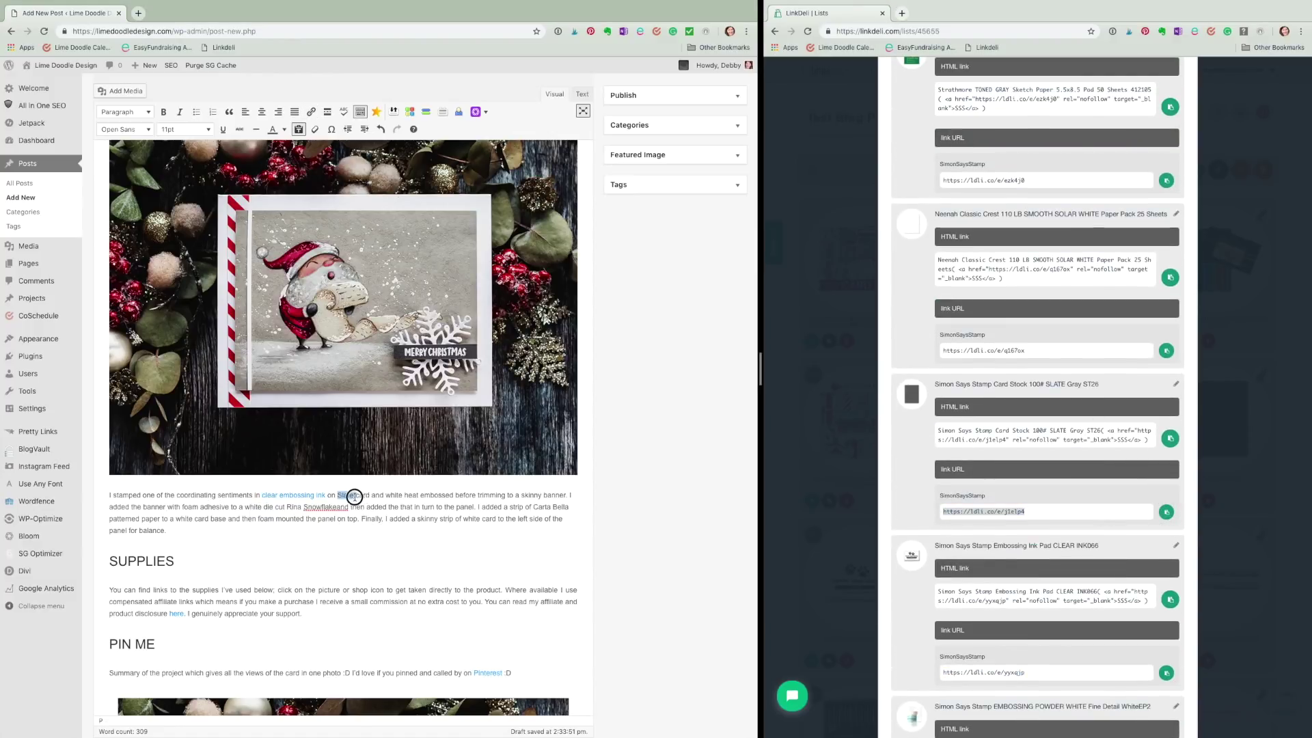
pyautogui.hotkey('ctrl', 'v')
# Link 'white heat embossed' and 'foam adhesive' to the embossing powder and 3M foam tape URLs.
pyautogui.scroll(-4, 891, 524)
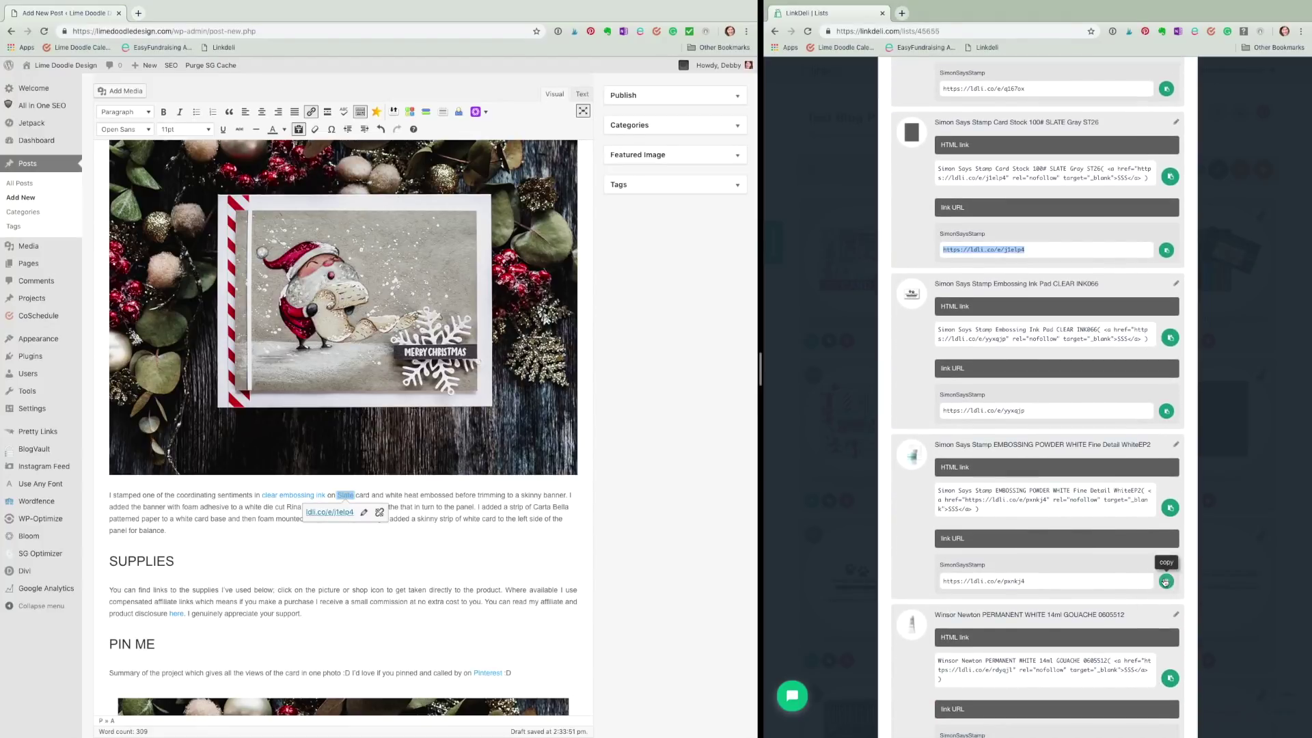
pyautogui.click(1166, 581)
pyautogui.moveTo(386, 495); pyautogui.dragTo(453, 496)
pyautogui.hotkey('ctrl', 'v')
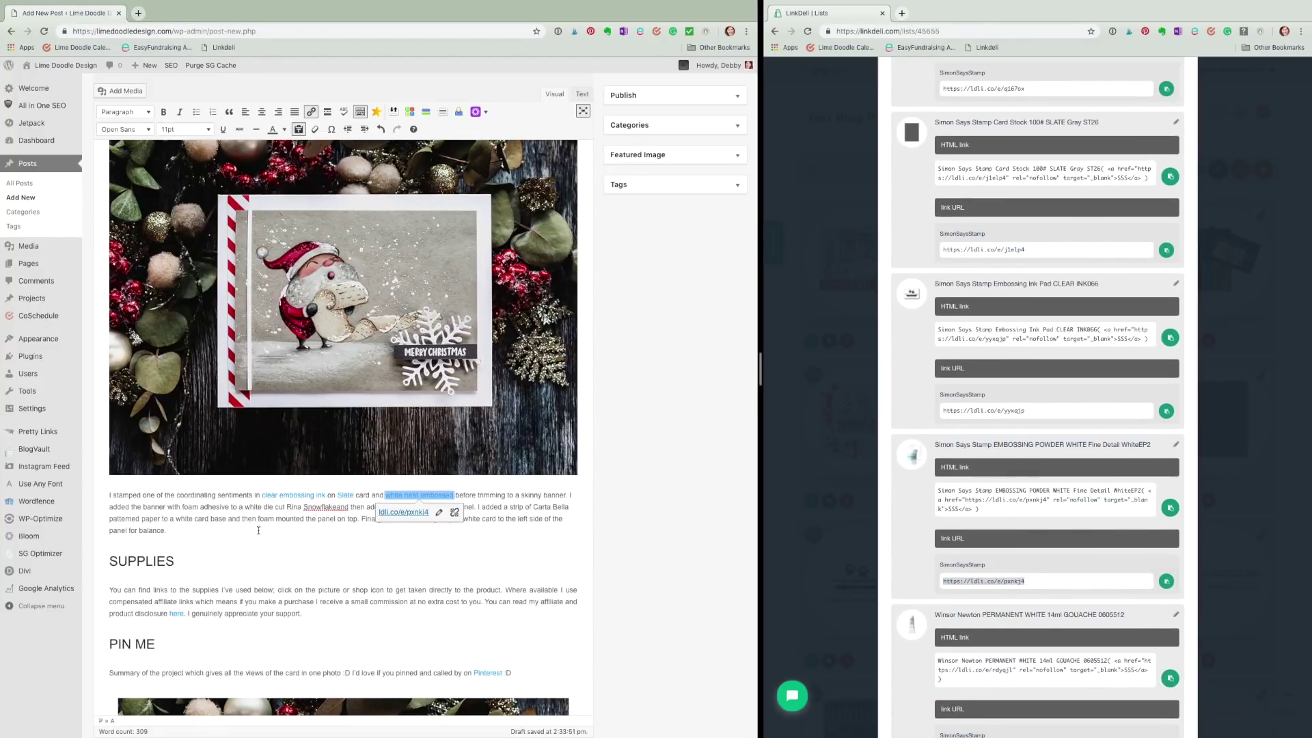
pyautogui.scroll(-12, 1064, 577)
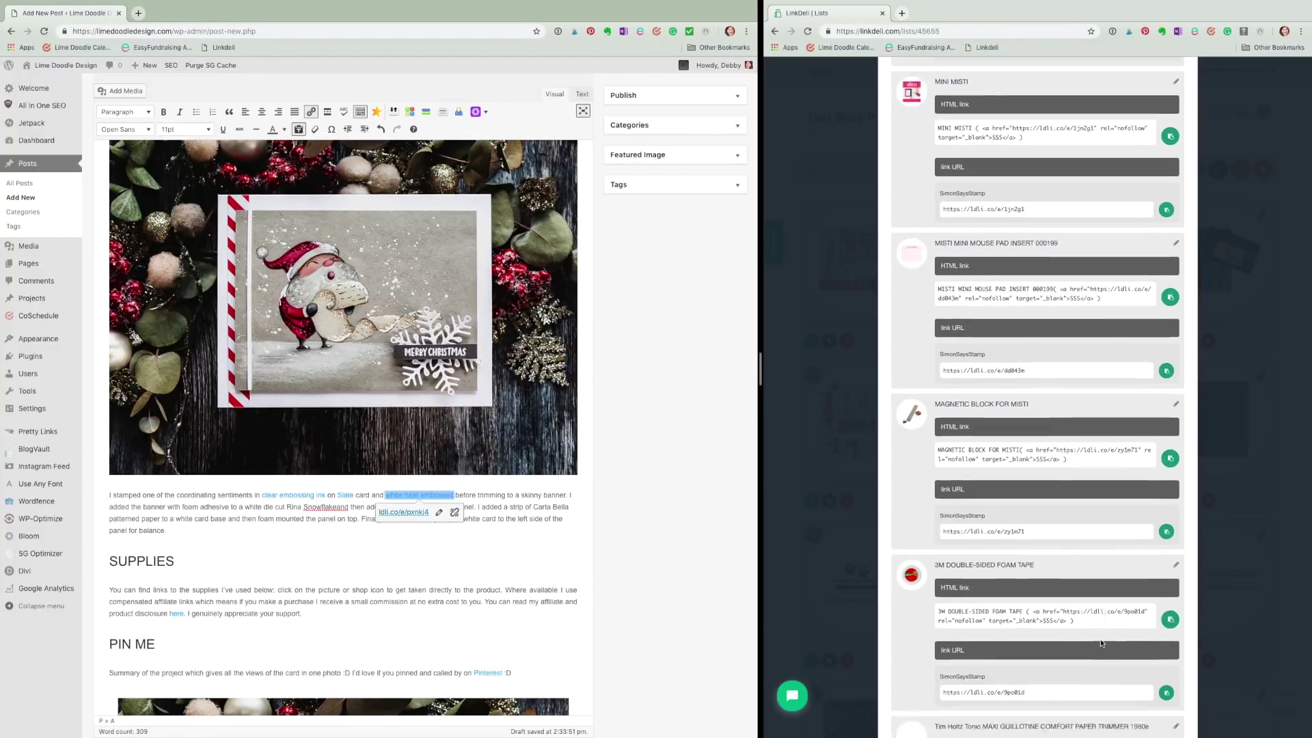
pyautogui.scroll(-1, 1102, 643)
pyautogui.click(1167, 614)
pyautogui.moveTo(181, 507); pyautogui.dragTo(229, 507)
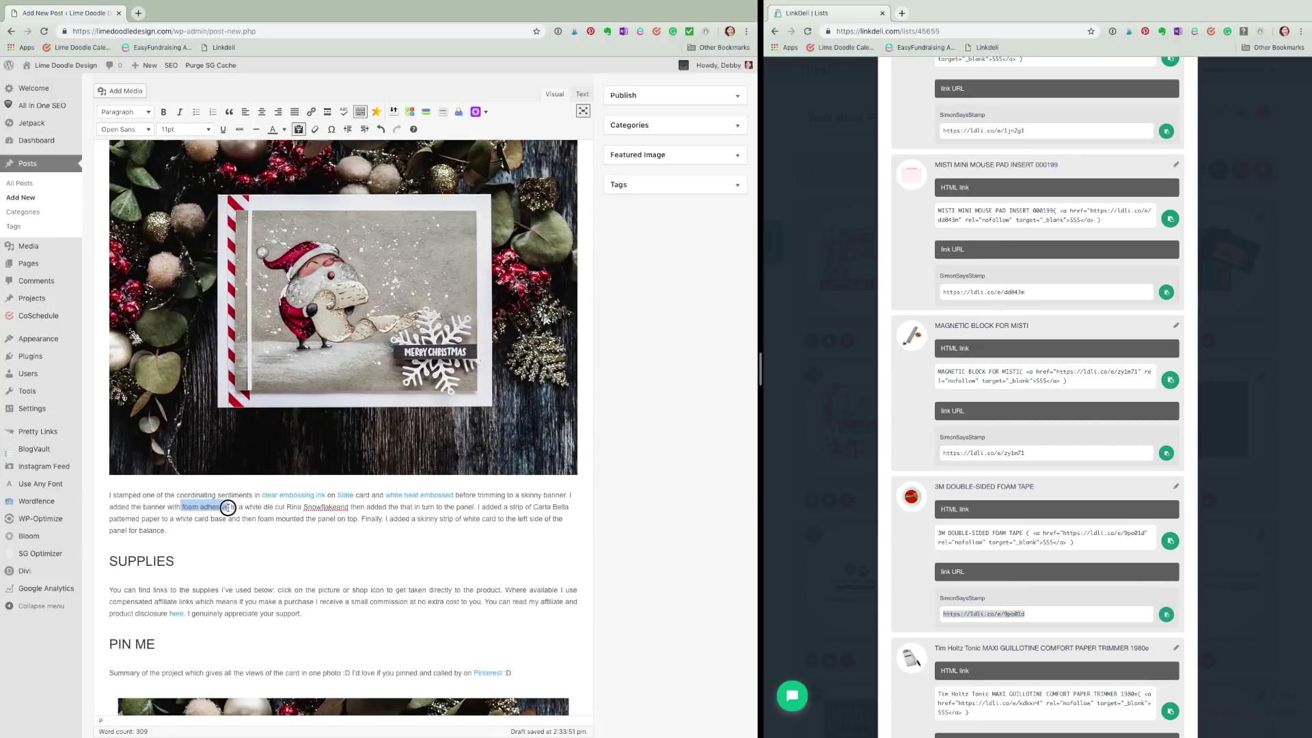
pyautogui.hotkey('ctrl', 'v')
# Link 'Rina' and 'Carta Bella patterned paper' to the snowflake dies and paper pad URLs.
pyautogui.scroll(-5, 956, 478)
pyautogui.scroll(2, 957, 479)
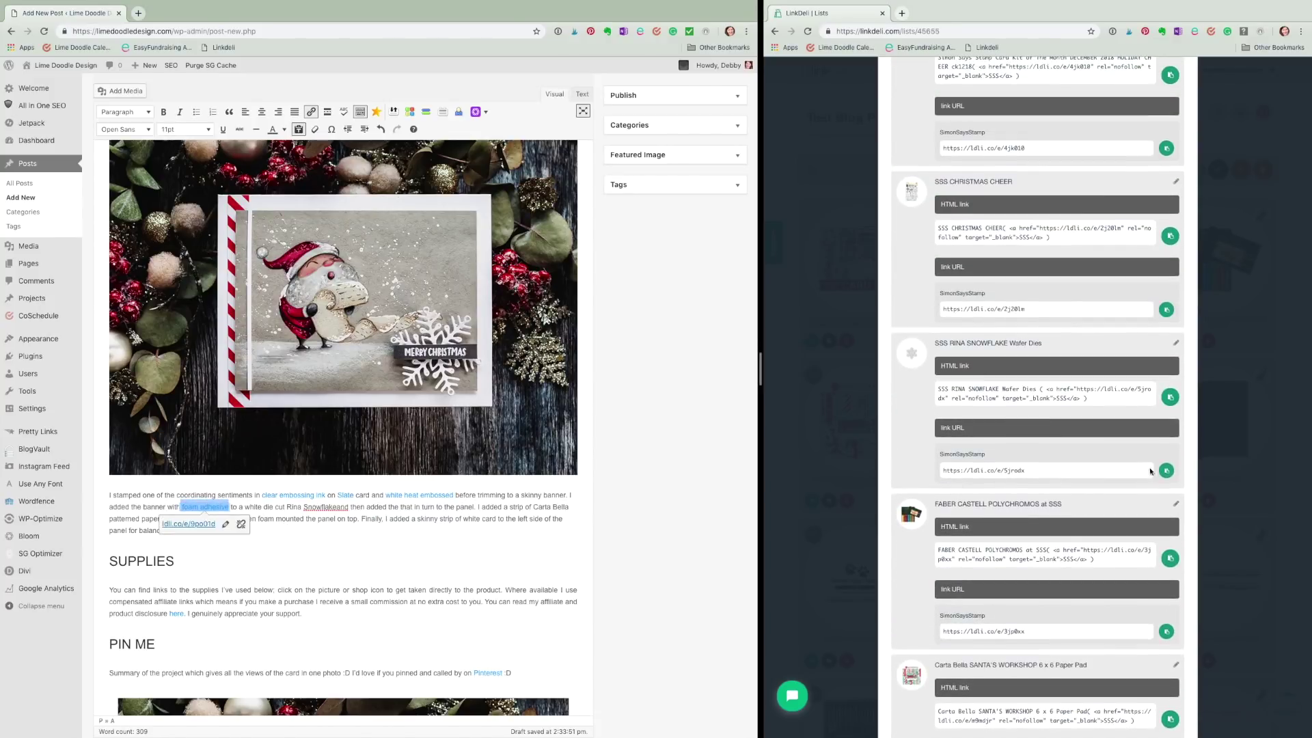
pyautogui.click(1166, 471)
pyautogui.moveTo(285, 507); pyautogui.dragTo(302, 508)
pyautogui.hotkey('ctrl', 'v')
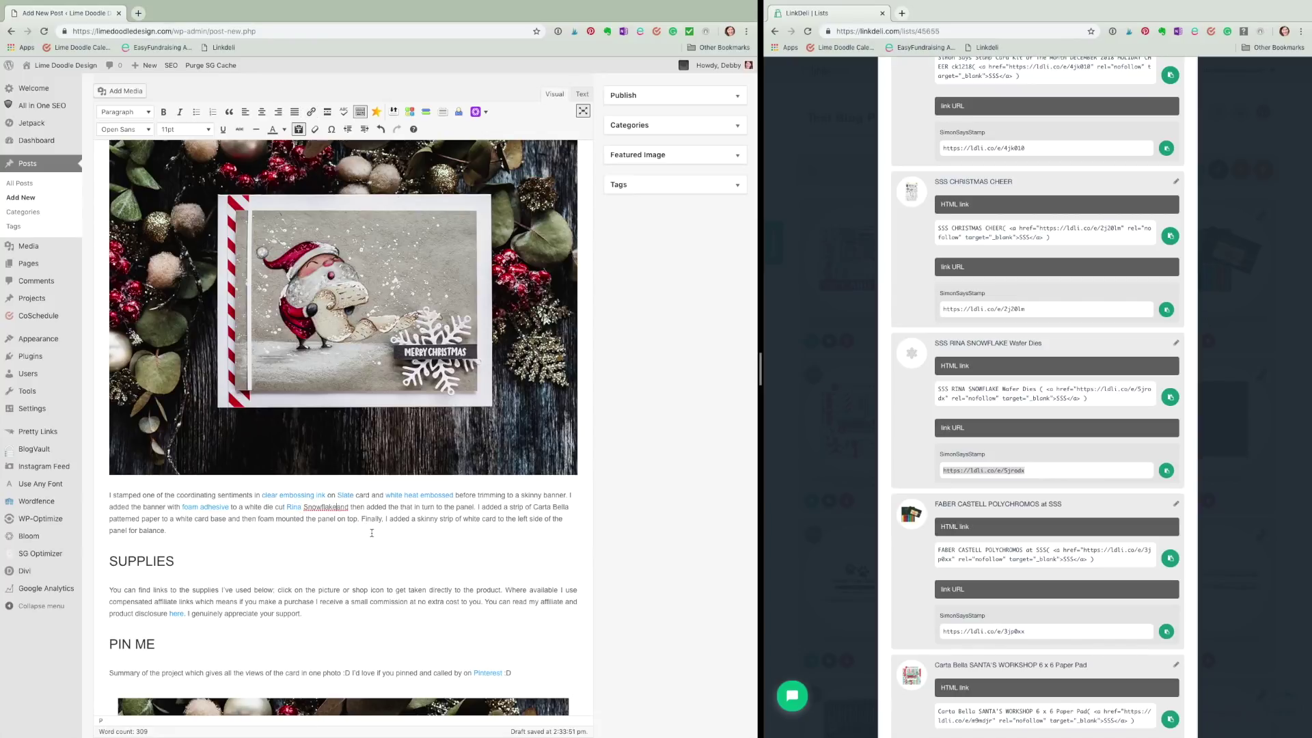
pyautogui.scroll(2, 994, 538)
pyautogui.scroll(-5, 994, 538)
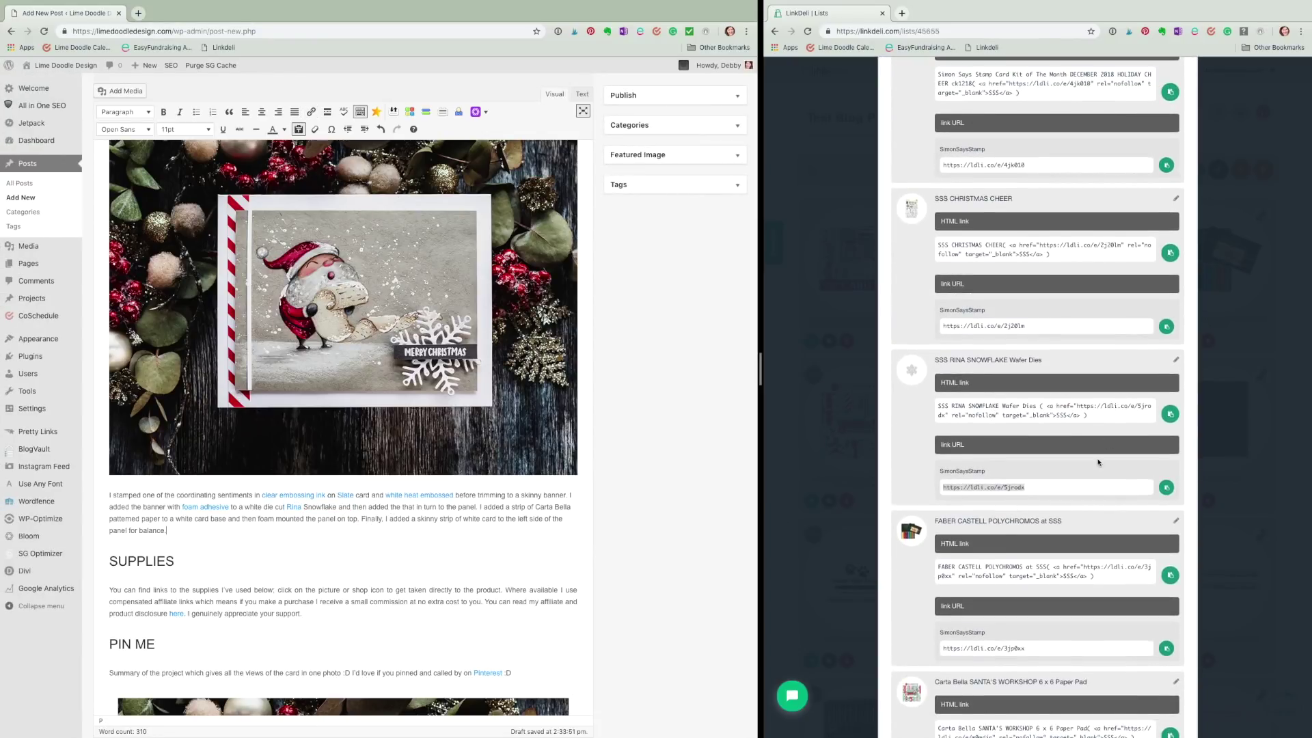
pyautogui.click(1167, 545)
pyautogui.moveTo(536, 507); pyautogui.dragTo(162, 520)
pyautogui.hotkey('ctrl', 'v')
# Link 'white card base' to the Neenah white cardstock URL.
pyautogui.scroll(5, 1116, 498)
pyautogui.scroll(-5, 1115, 499)
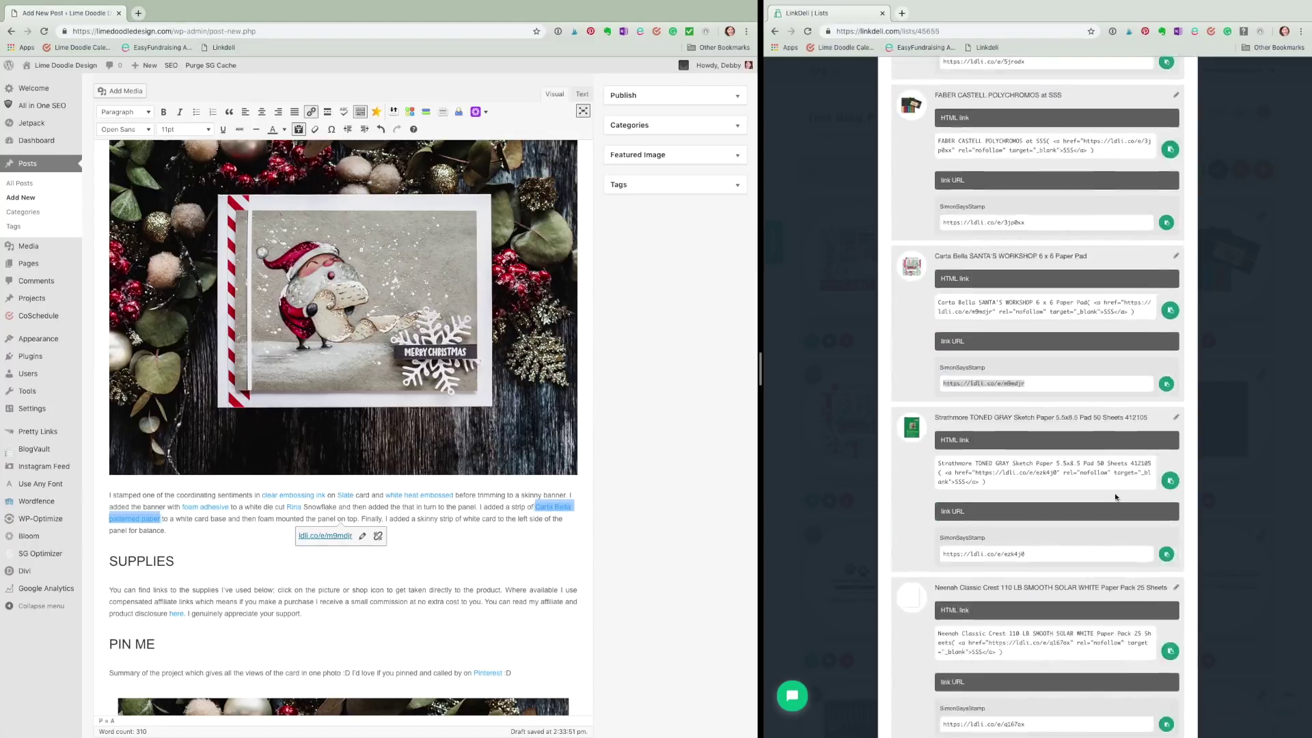
pyautogui.click(1166, 516)
pyautogui.moveTo(177, 519); pyautogui.dragTo(227, 520)
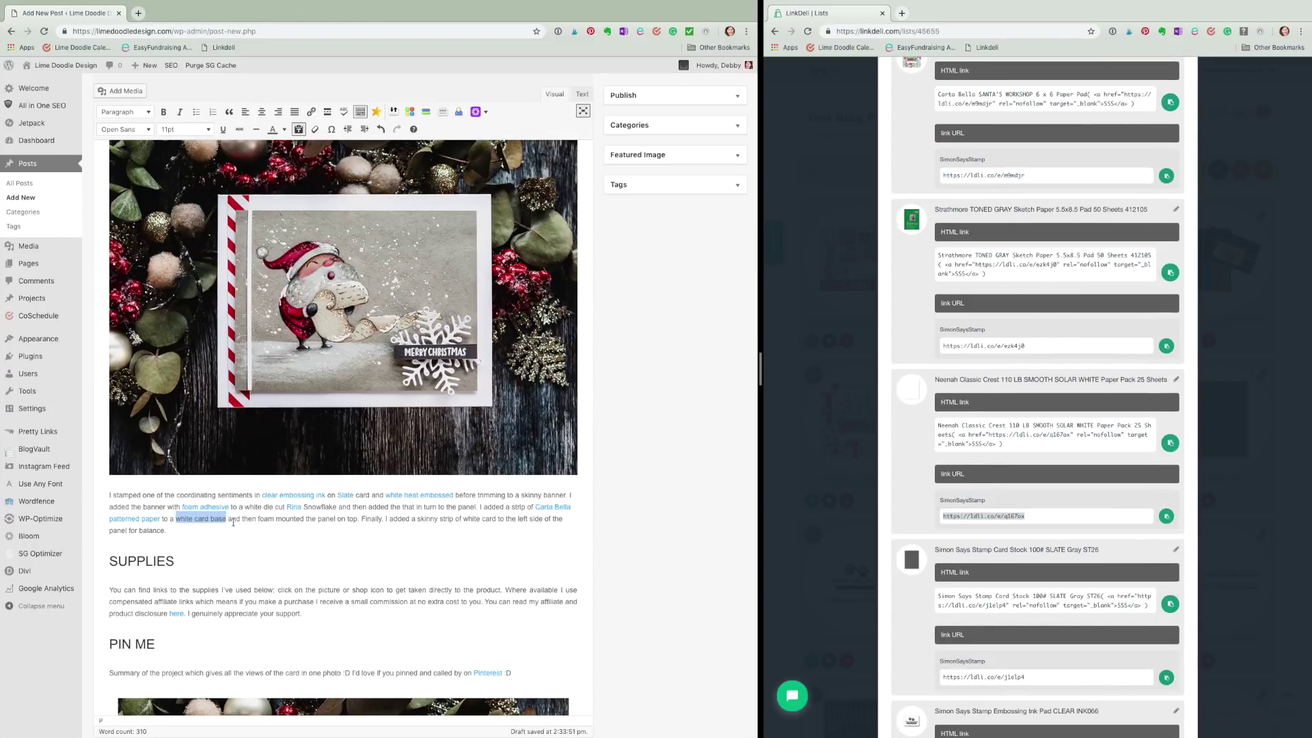
pyautogui.hotkey('ctrl', 'v')
pyautogui.scroll(-1, 1039, 568)
pyautogui.click(532, 556)
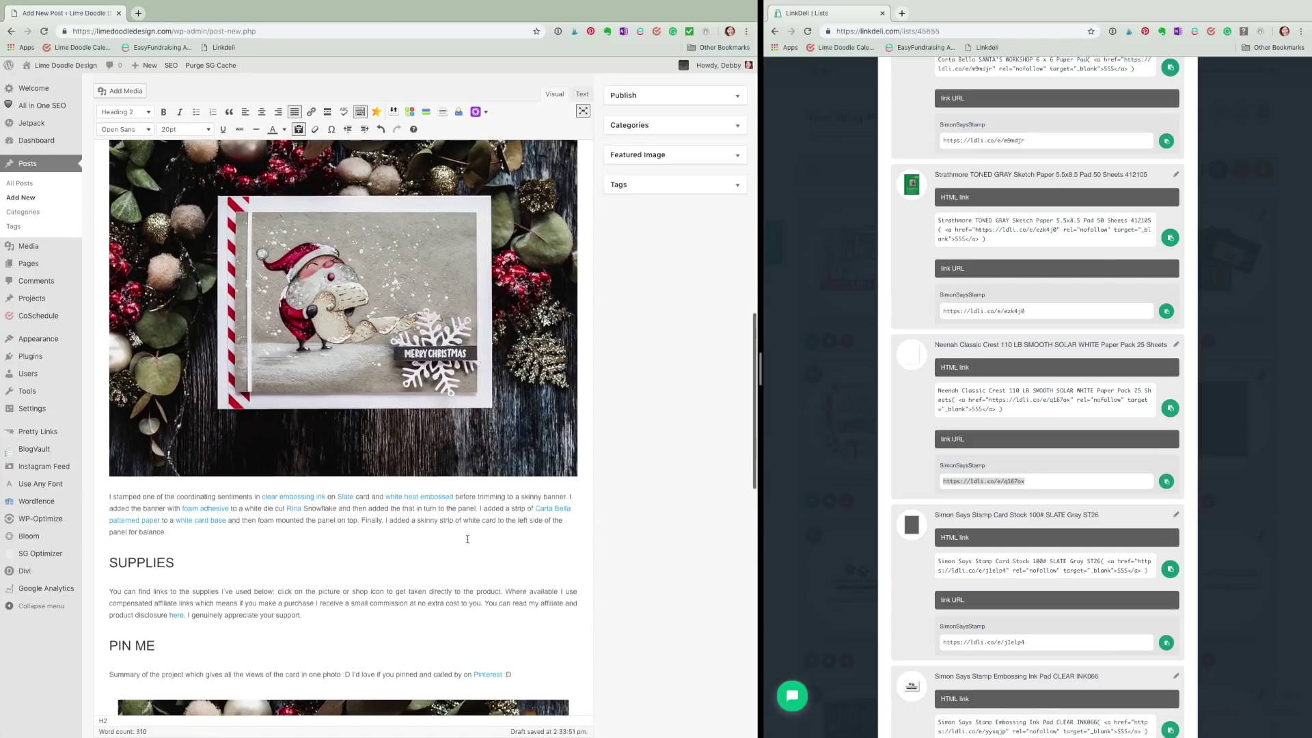
pyautogui.scroll(3, 1109, 486)
pyautogui.scroll(9, 1108, 486)
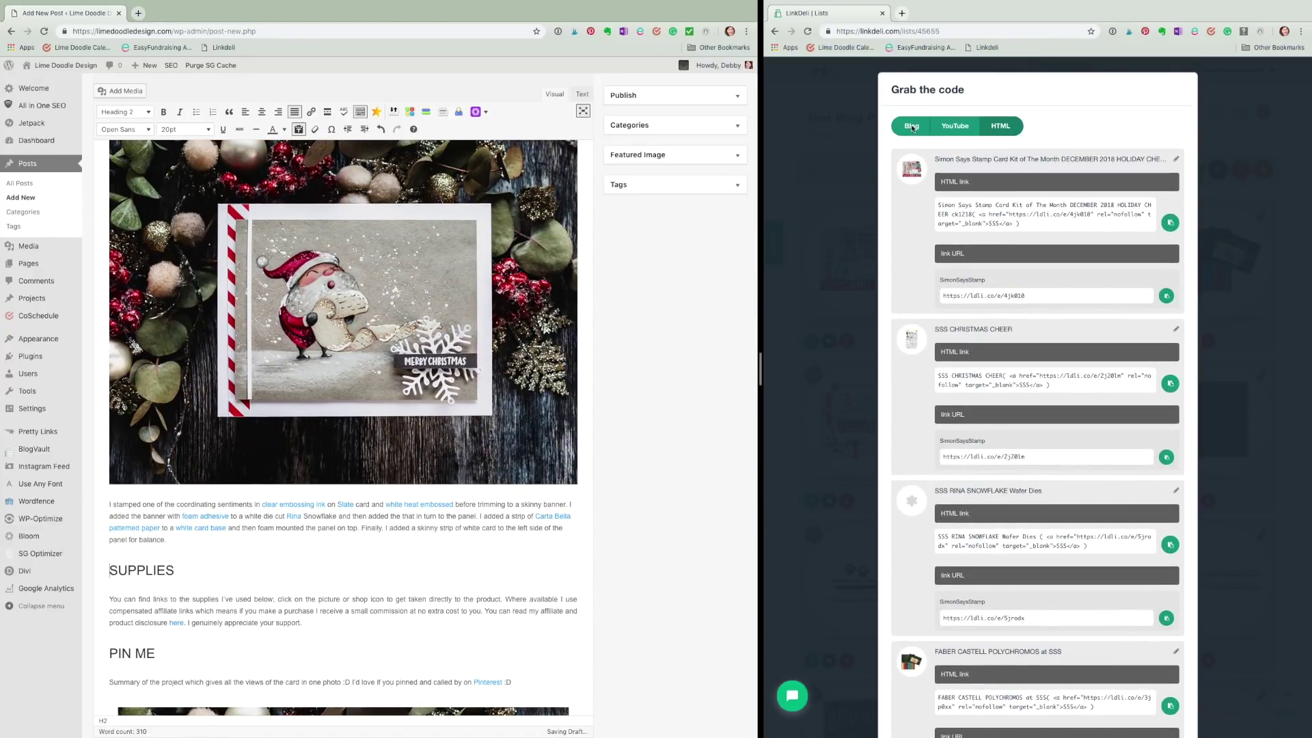
# Copy LinkDeli's blog embed code with email integration on and Thumbnail products format.
pyautogui.click(913, 128)
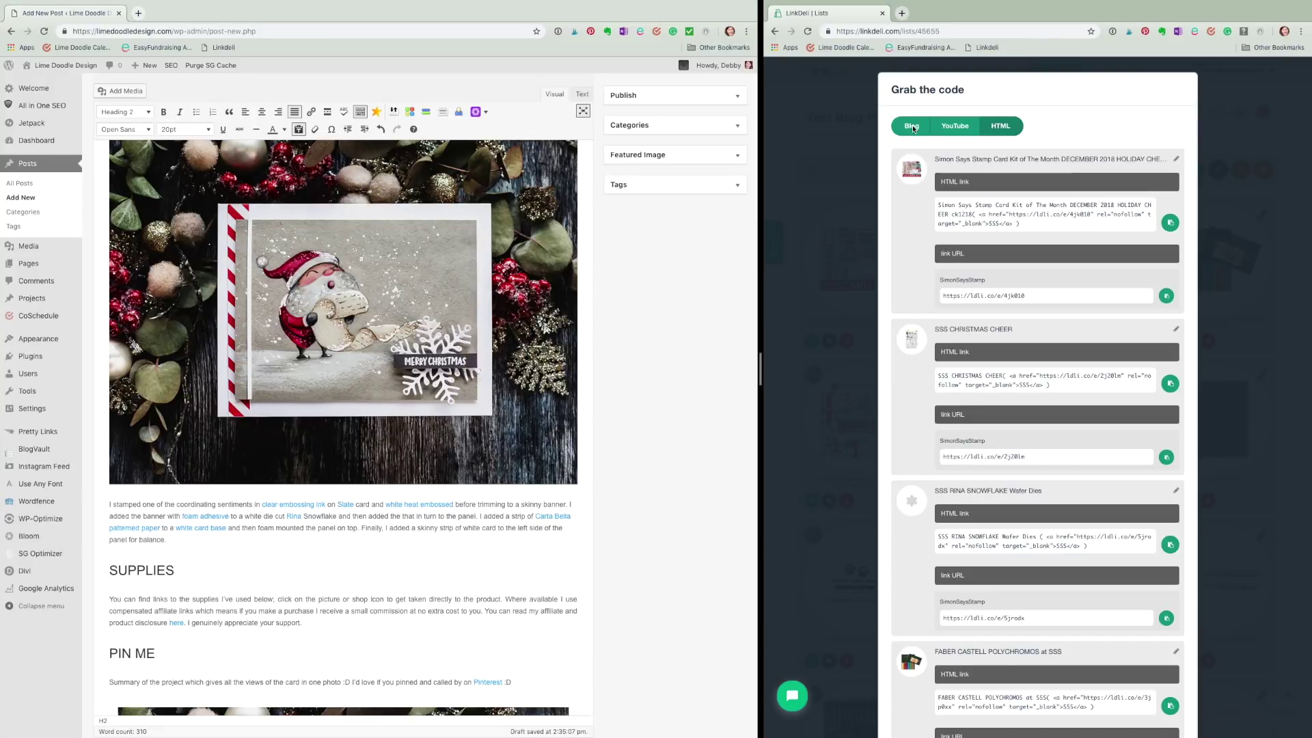
pyautogui.click(913, 129)
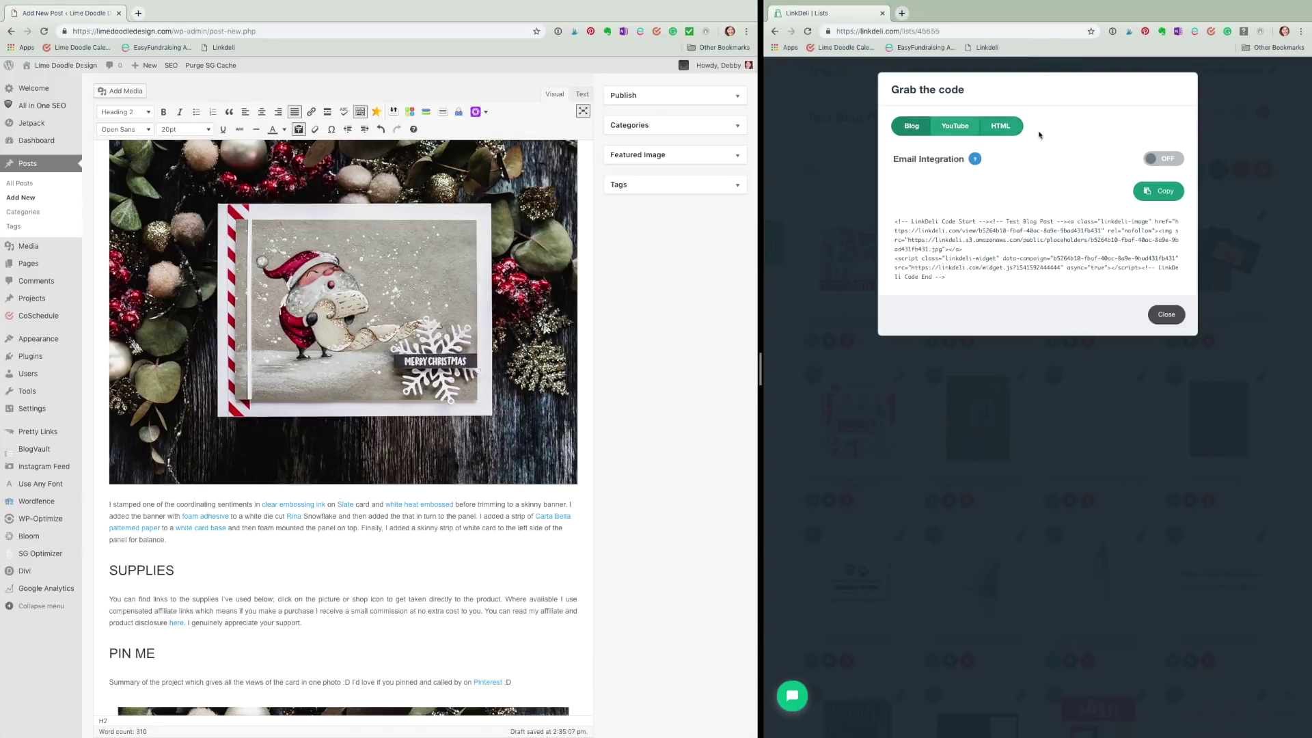
pyautogui.click(1174, 161)
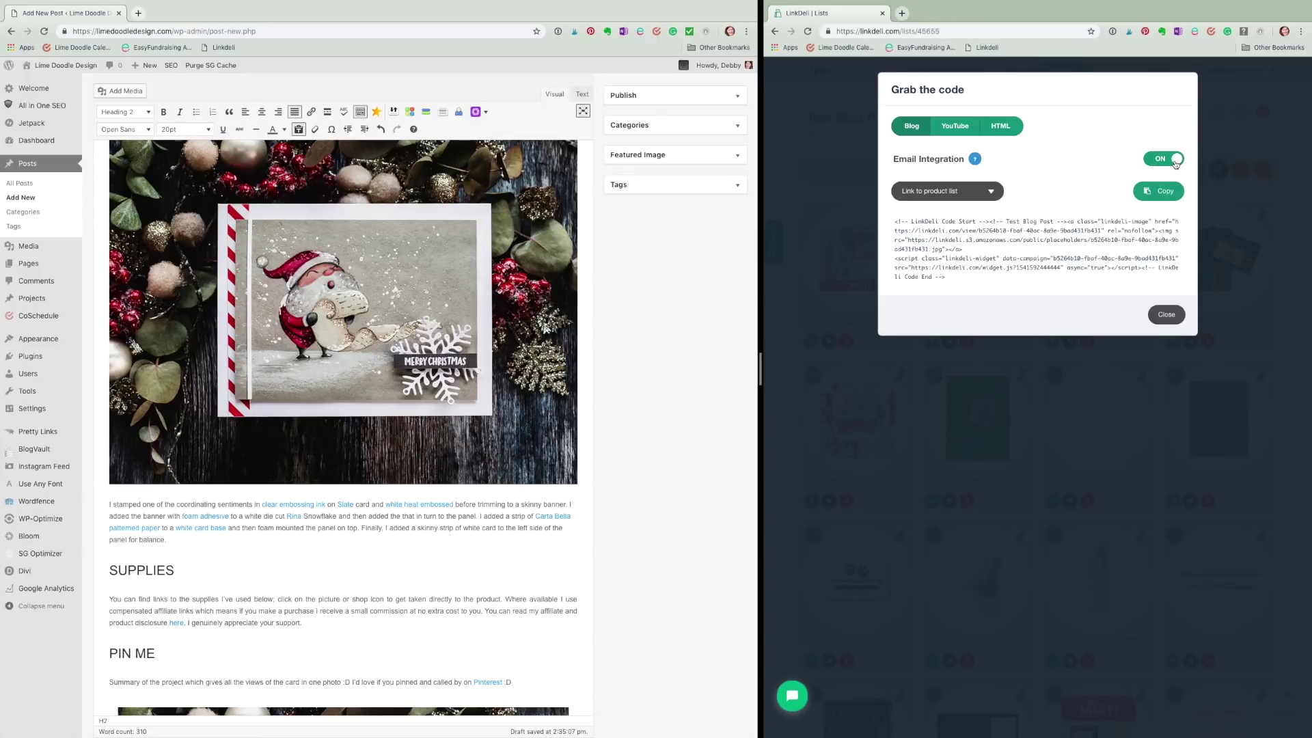
pyautogui.click(1000, 194)
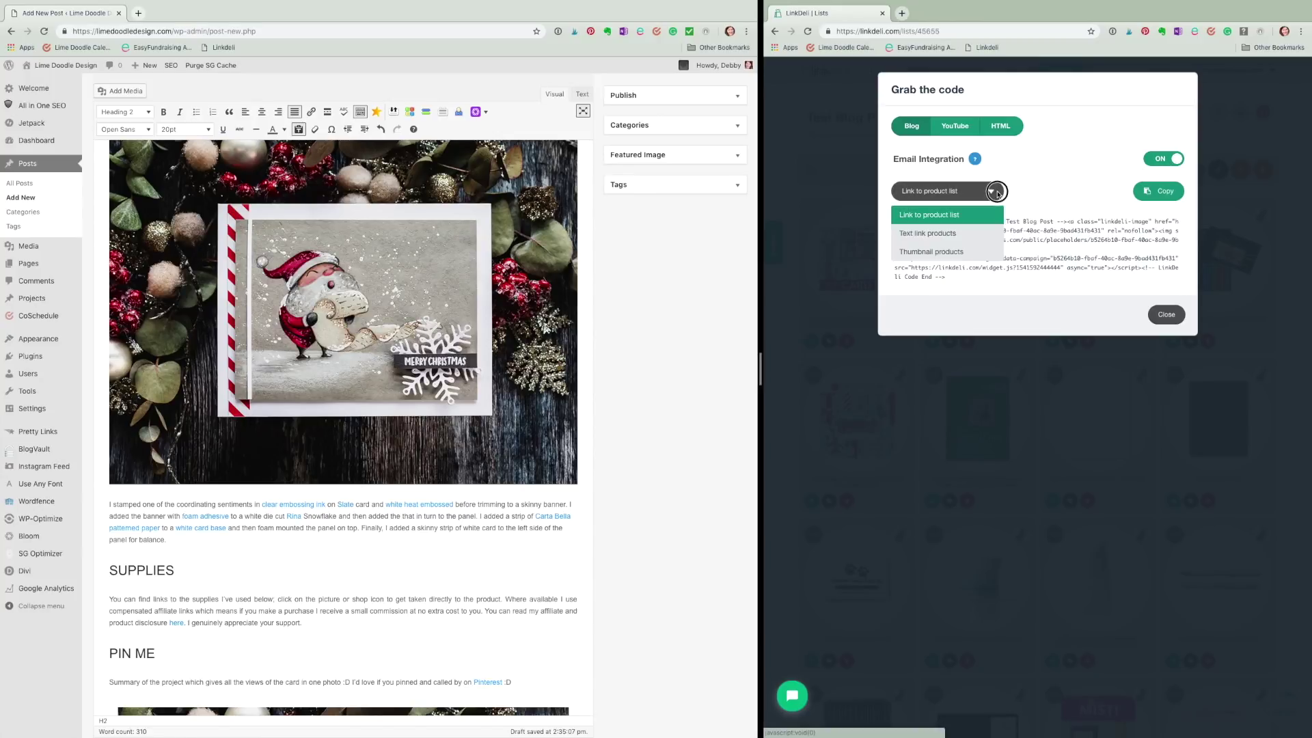
pyautogui.click(933, 251)
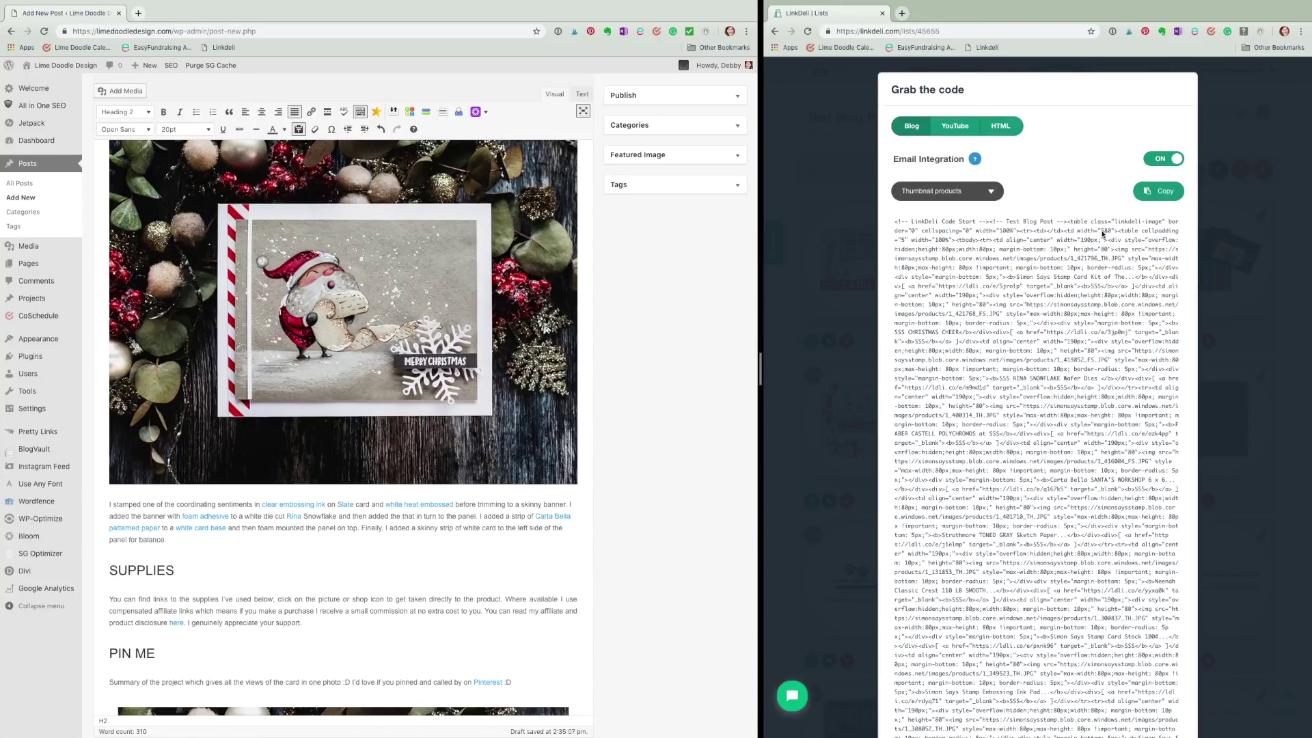
pyautogui.click(1165, 192)
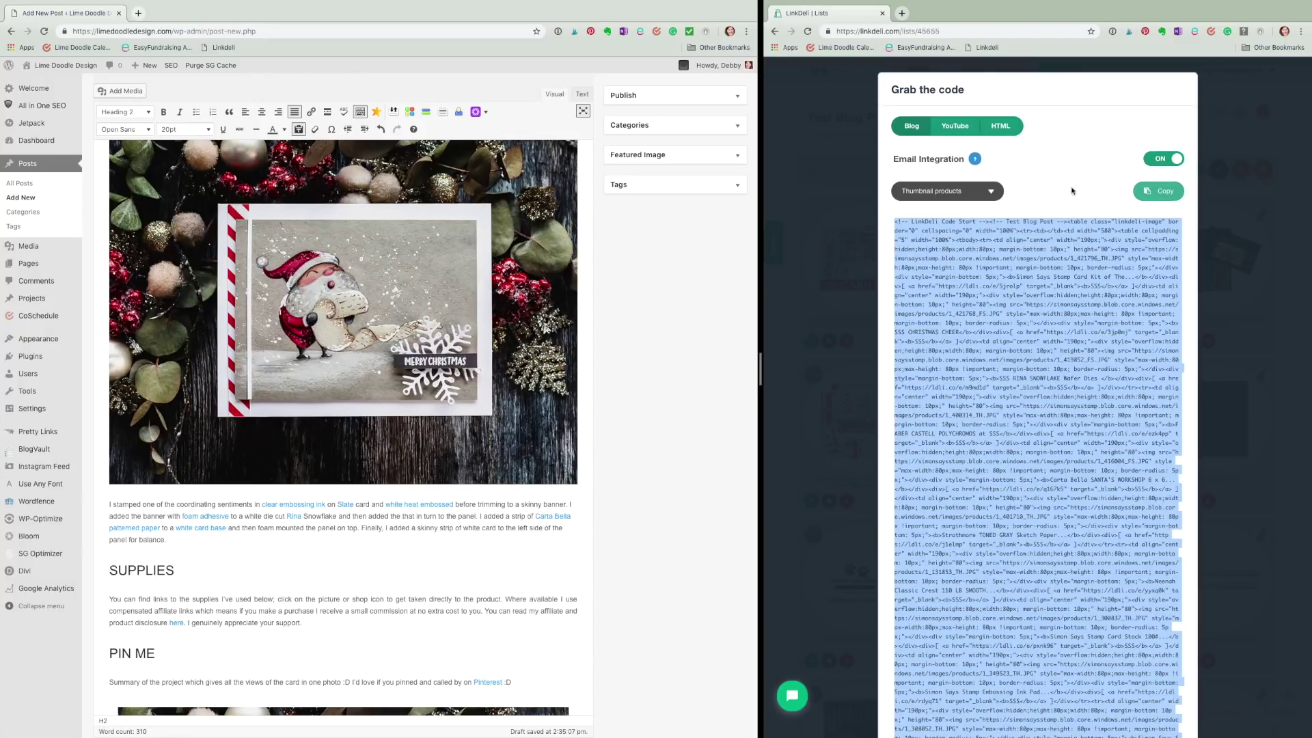
pyautogui.click(582, 96)
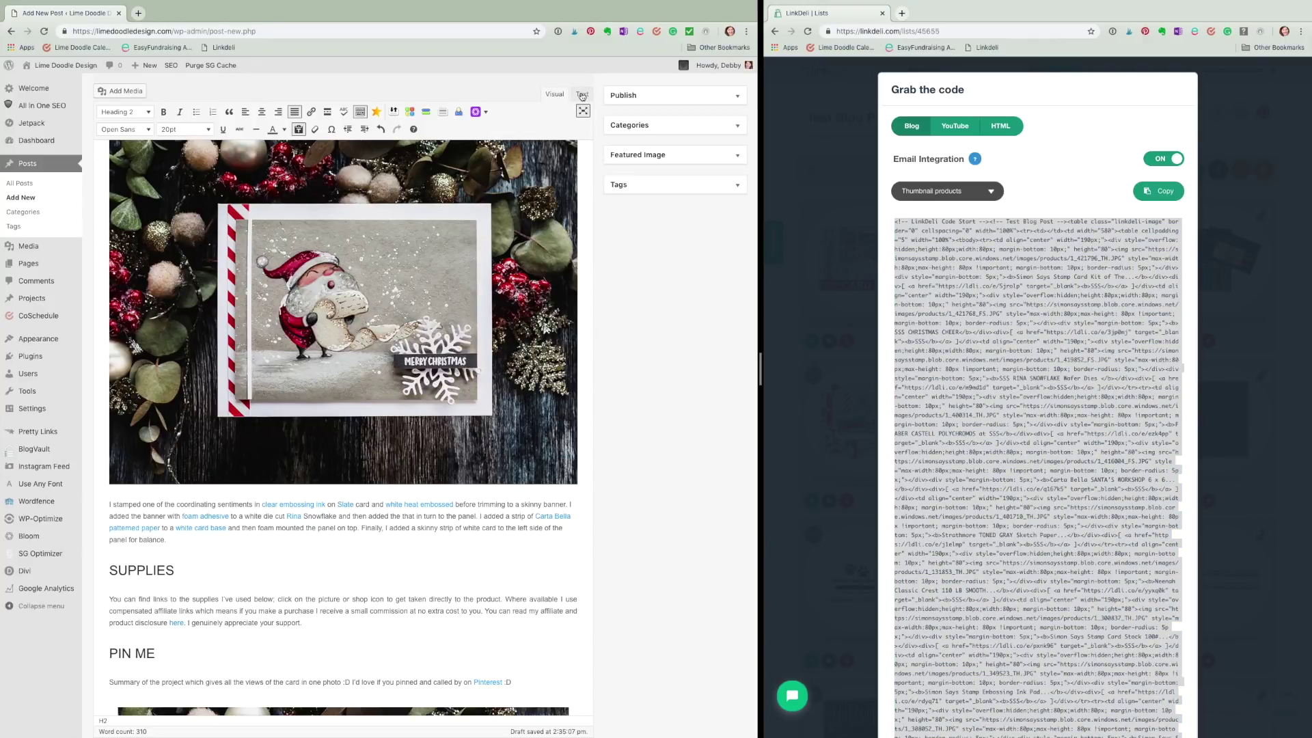
pyautogui.click(583, 95)
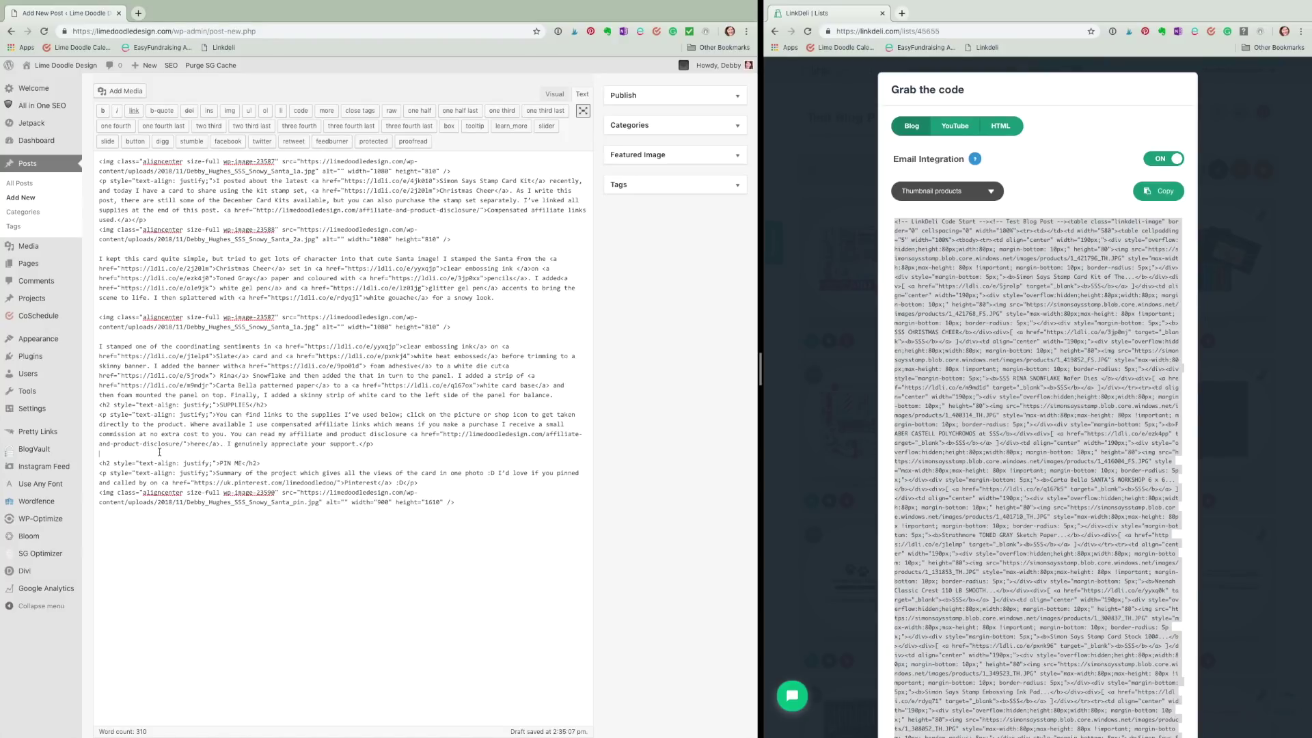
# Paste the thumbnail embed code above the PIN ME heading and preview the post.
pyautogui.hotkey('ctrl', 'v')
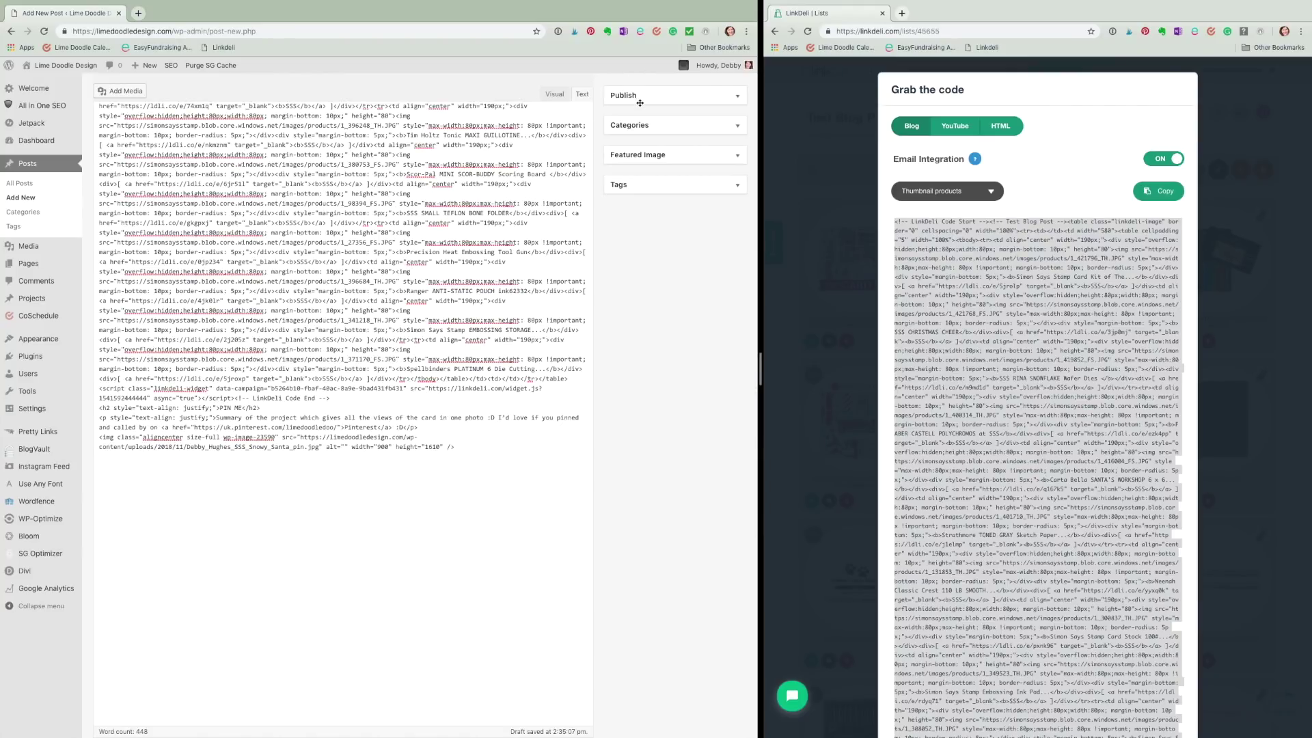
pyautogui.scroll(5, 641, 104)
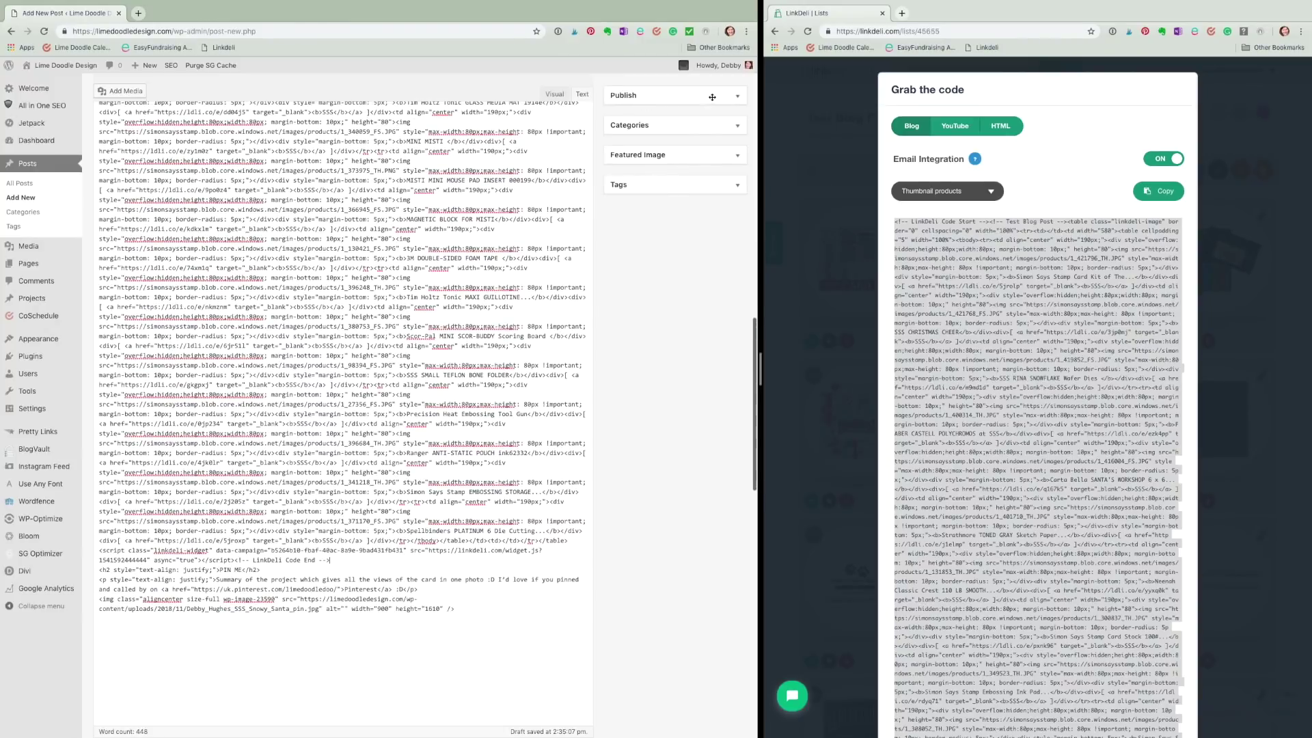
pyautogui.click(737, 97)
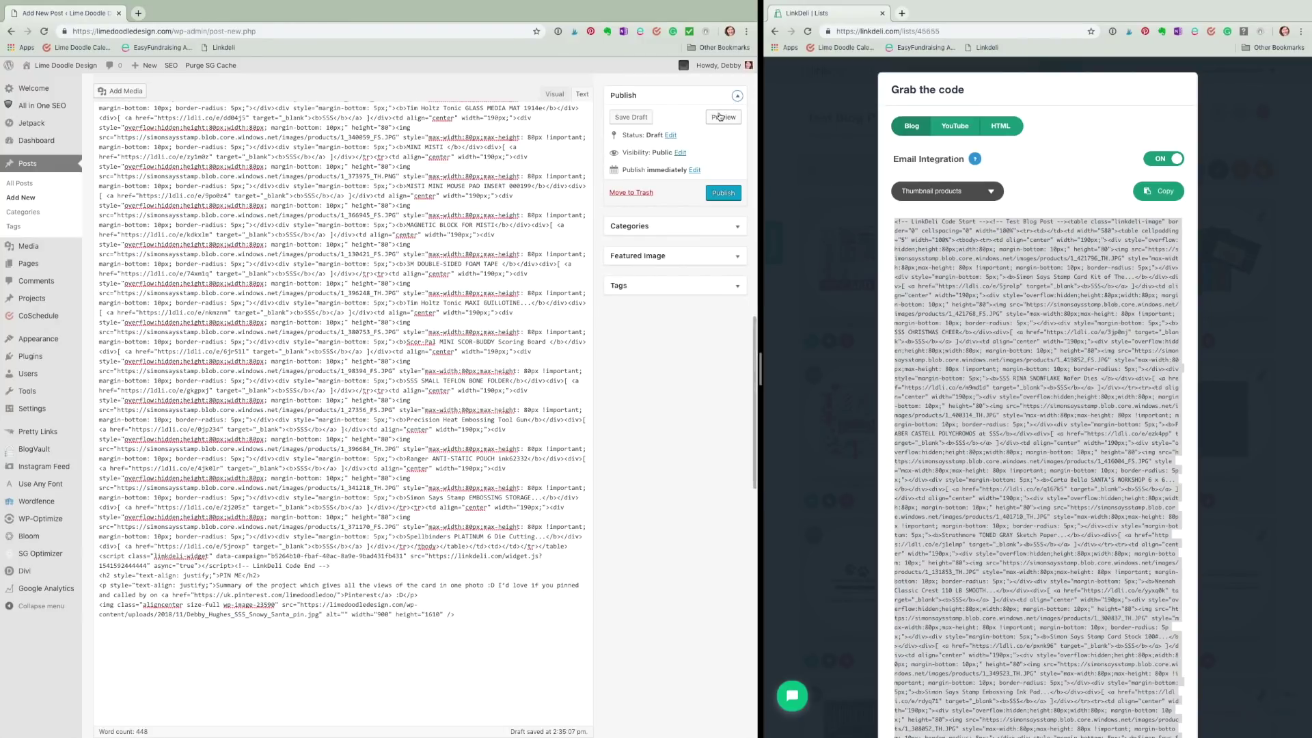
pyautogui.click(722, 118)
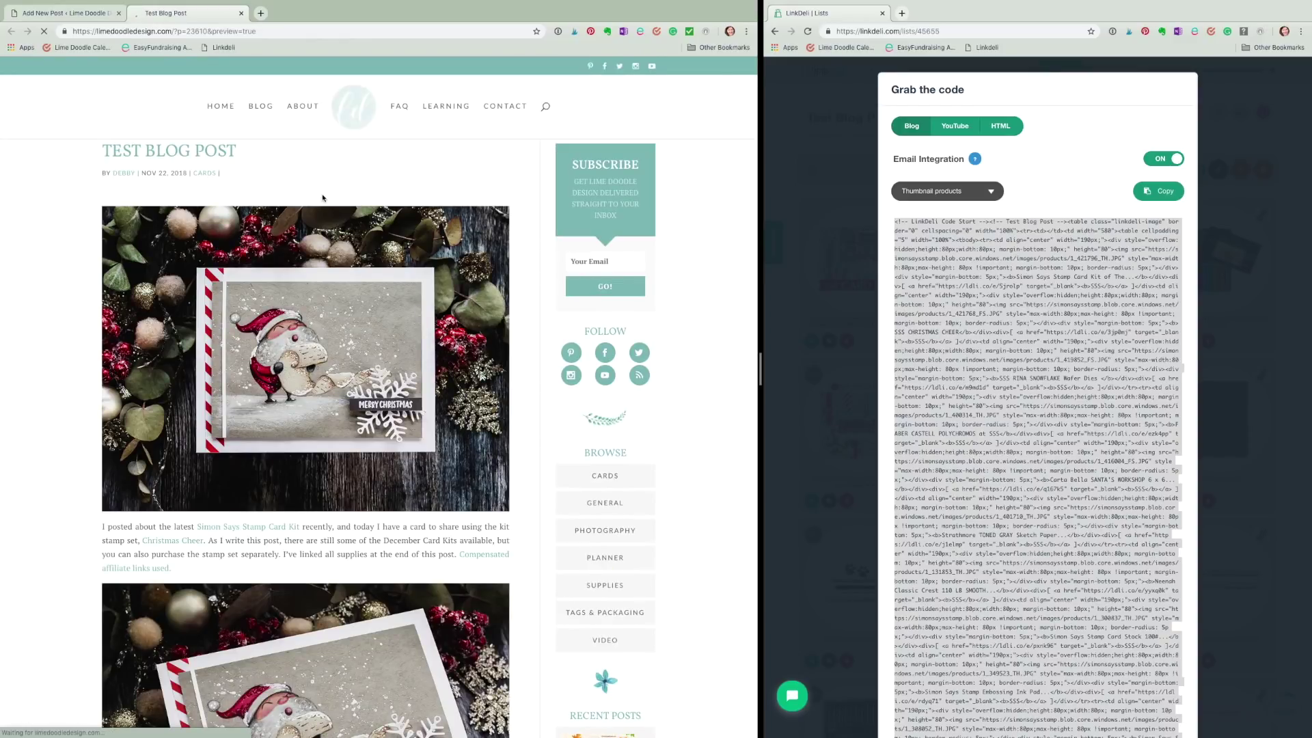
# Scroll the preview down to the Supplies section to inspect the product thumbnail grid.
pyautogui.scroll(-3, 322, 197)
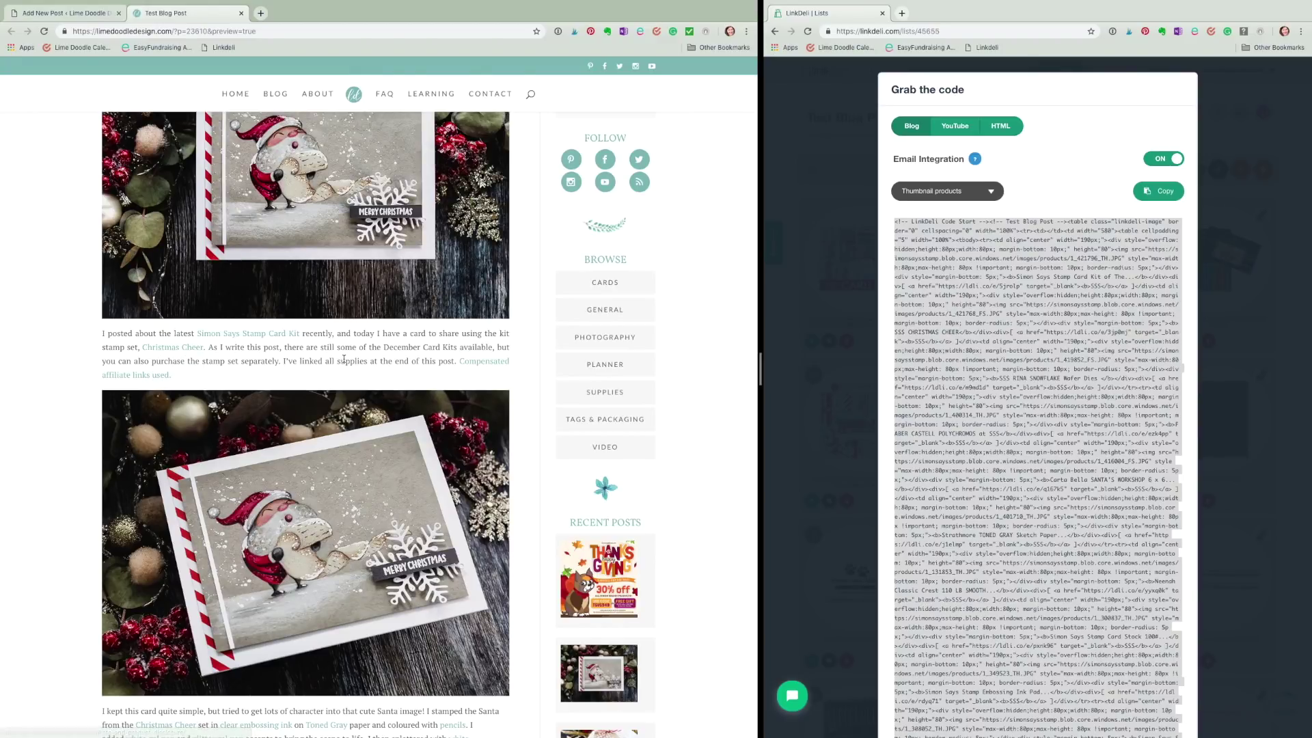
pyautogui.scroll(-5, 347, 358)
pyautogui.scroll(-1, 351, 359)
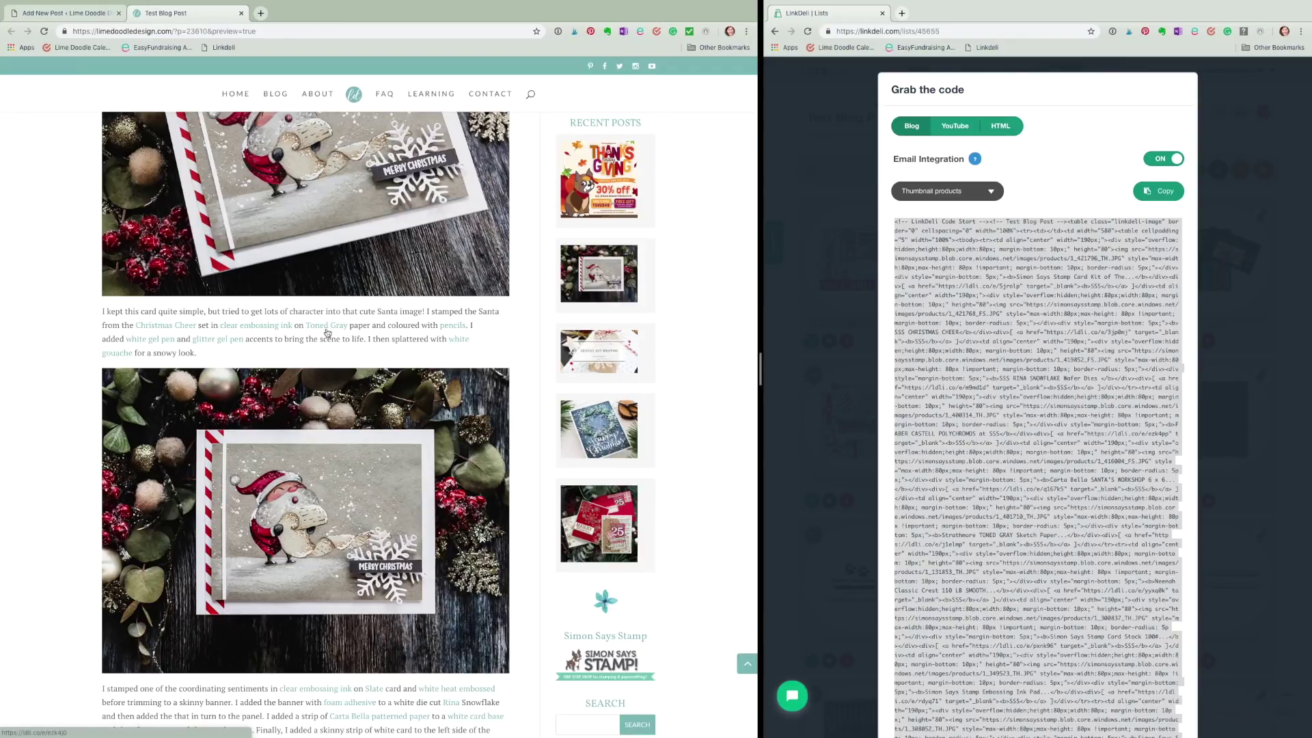
pyautogui.scroll(-7, 327, 333)
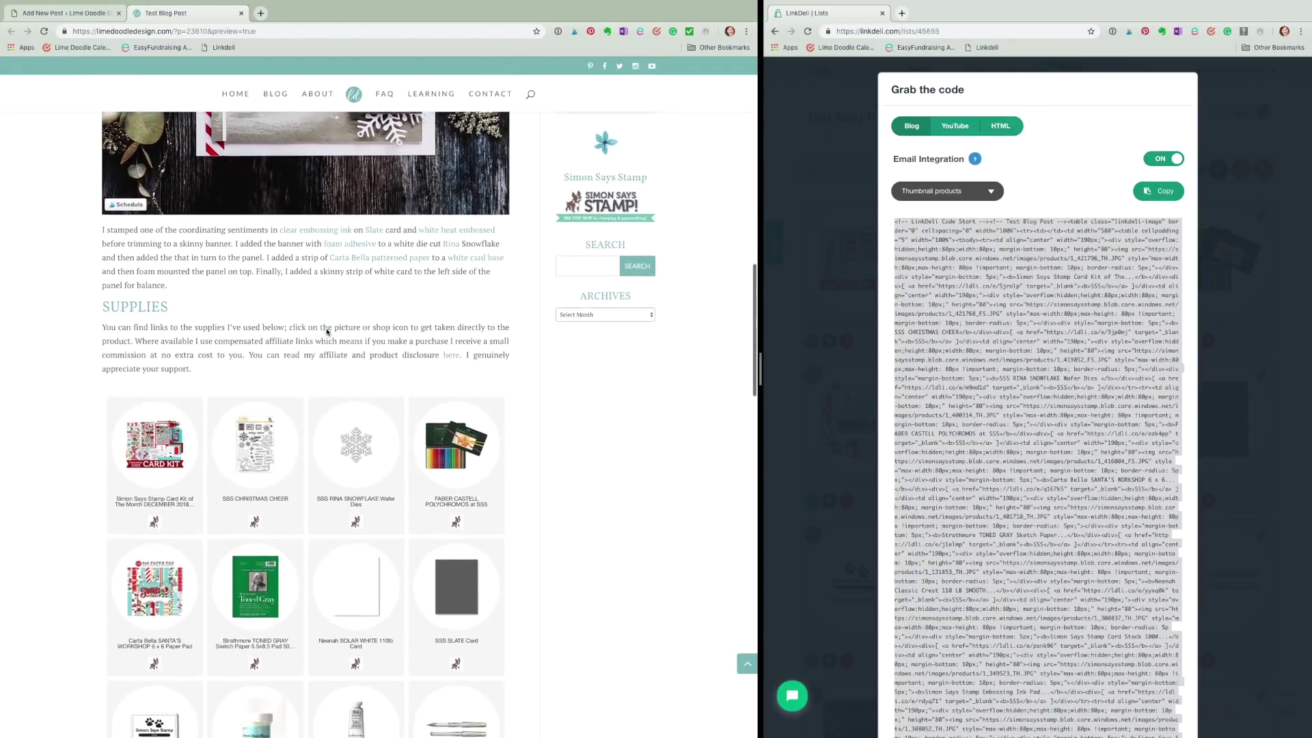
pyautogui.scroll(-3, 326, 332)
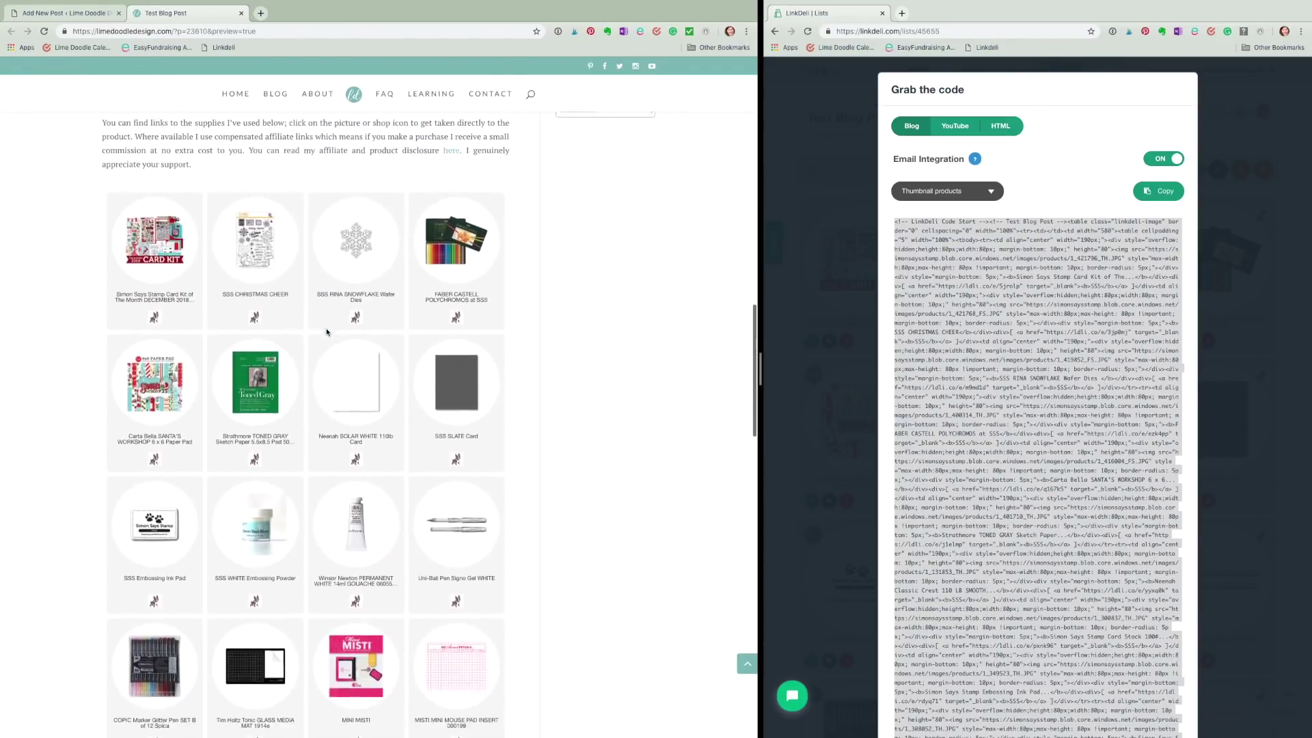
pyautogui.scroll(-1, 327, 333)
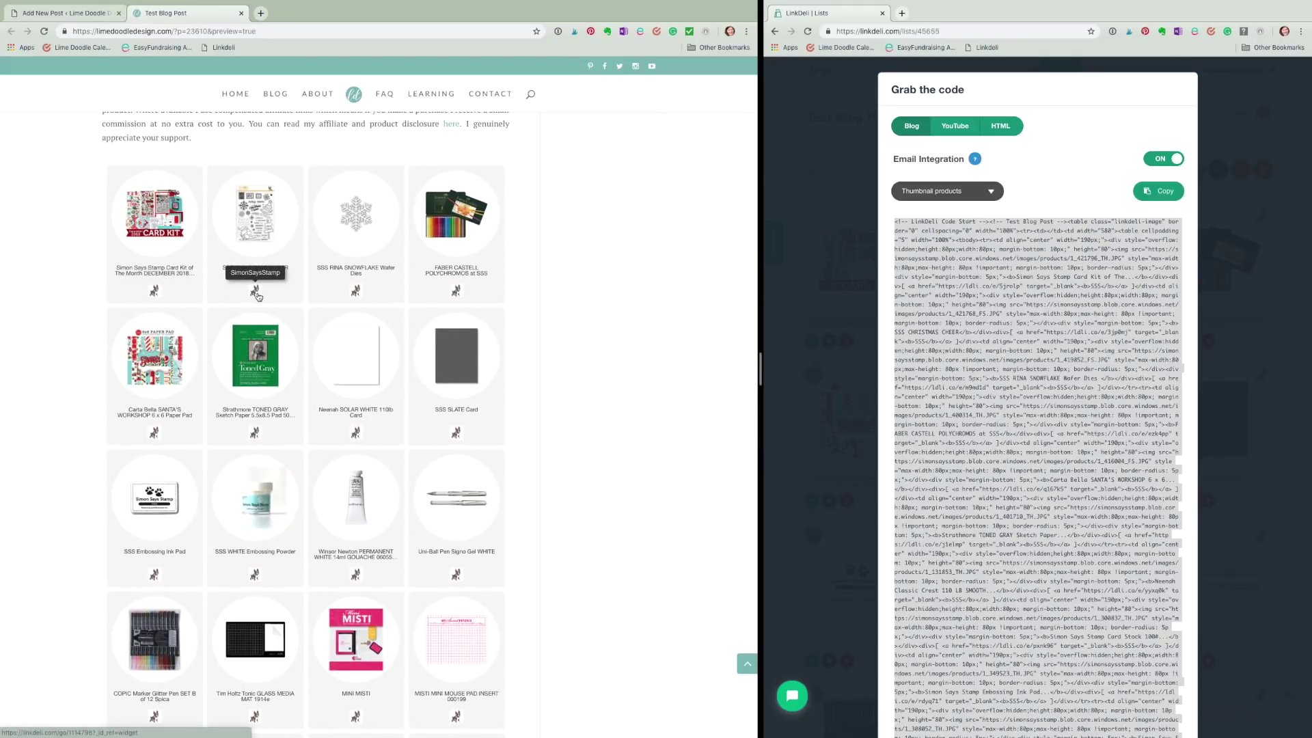
pyautogui.scroll(-5, 554, 347)
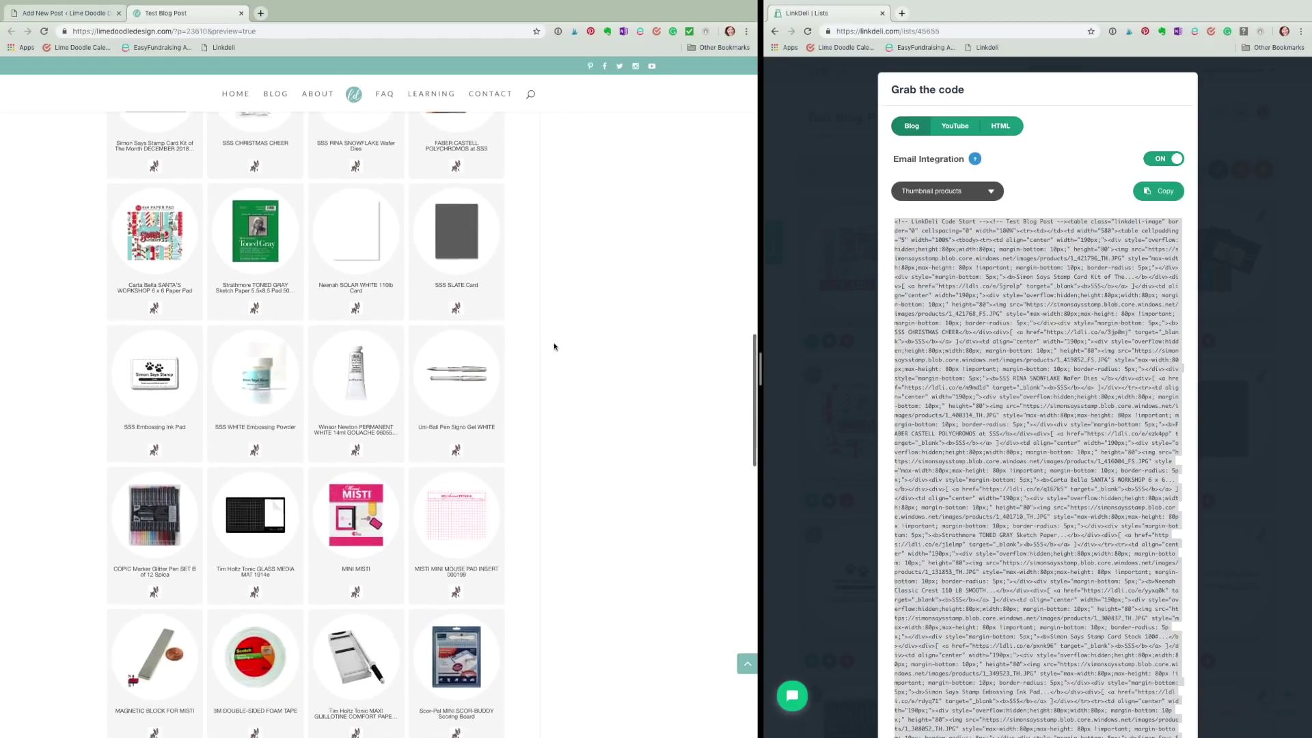
pyautogui.scroll(1, 555, 347)
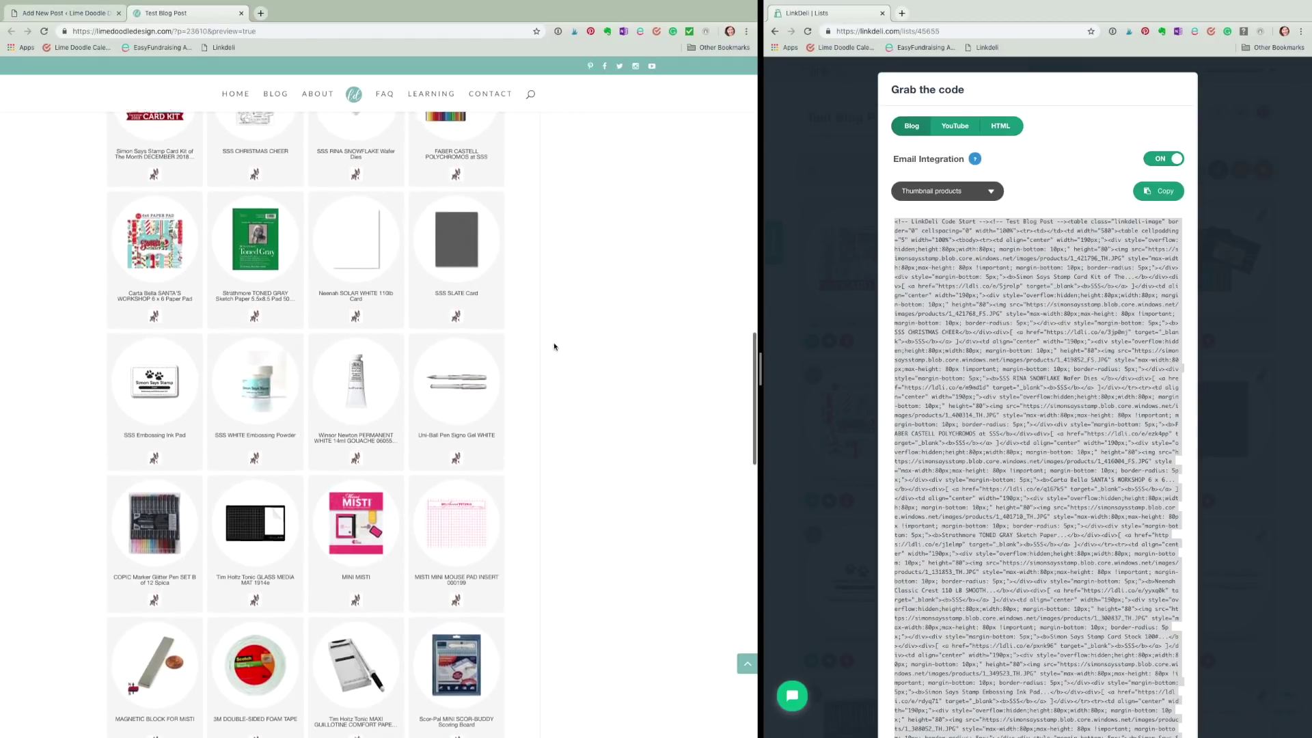
pyautogui.scroll(7, 555, 346)
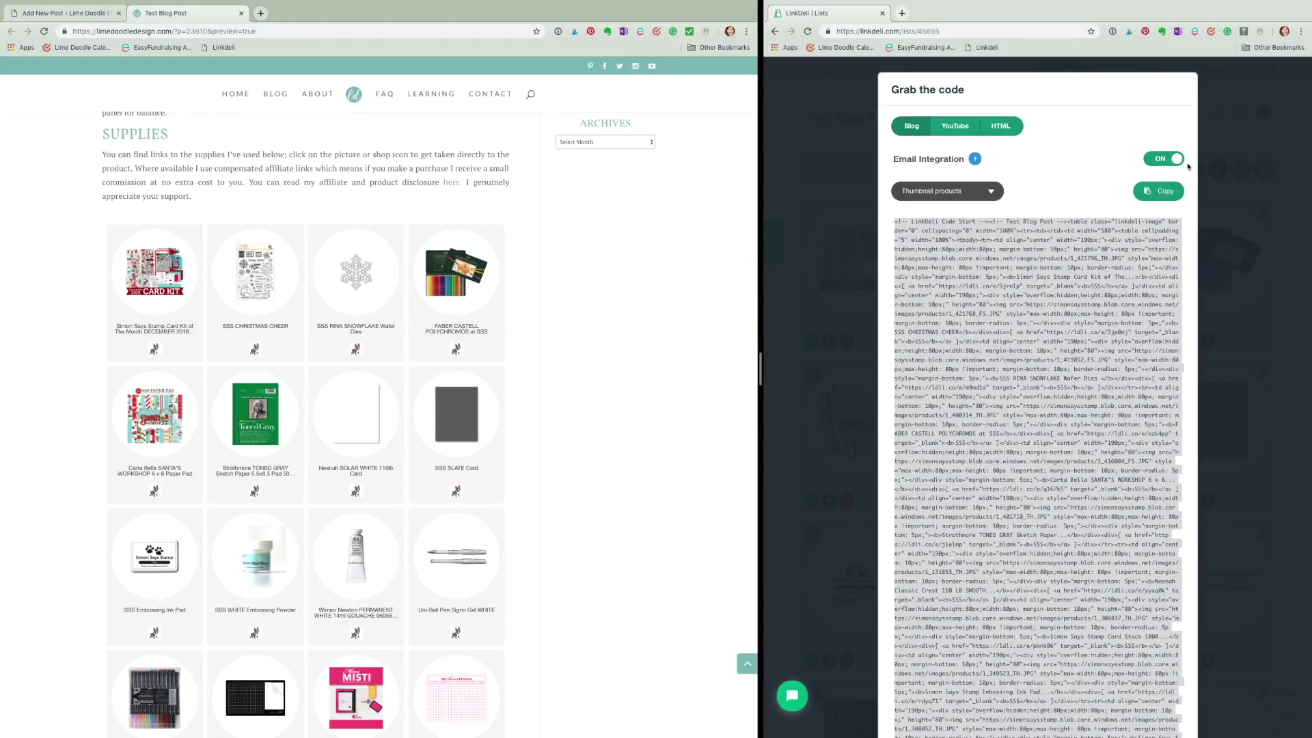
# Turn off shop links in the Test Blog Post list styling, save, and reload the preview.
pyautogui.click(1217, 120)
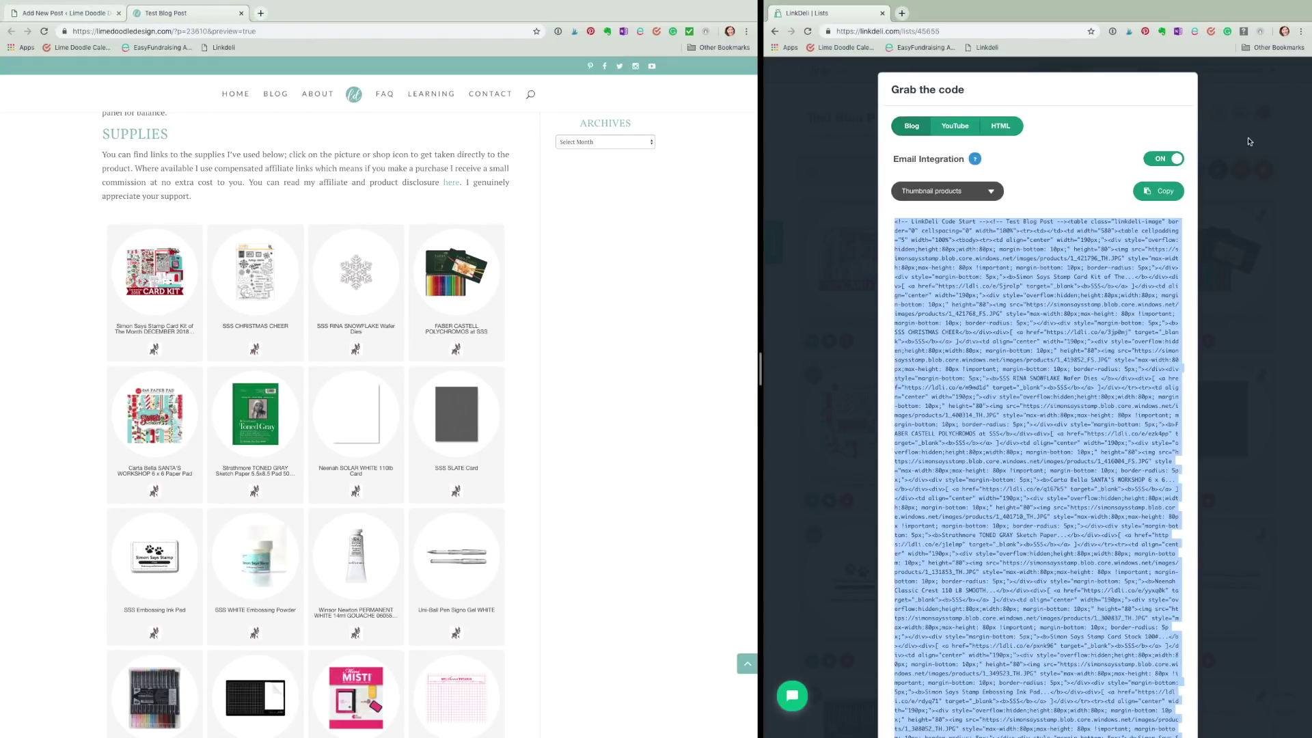
pyautogui.click(1250, 141)
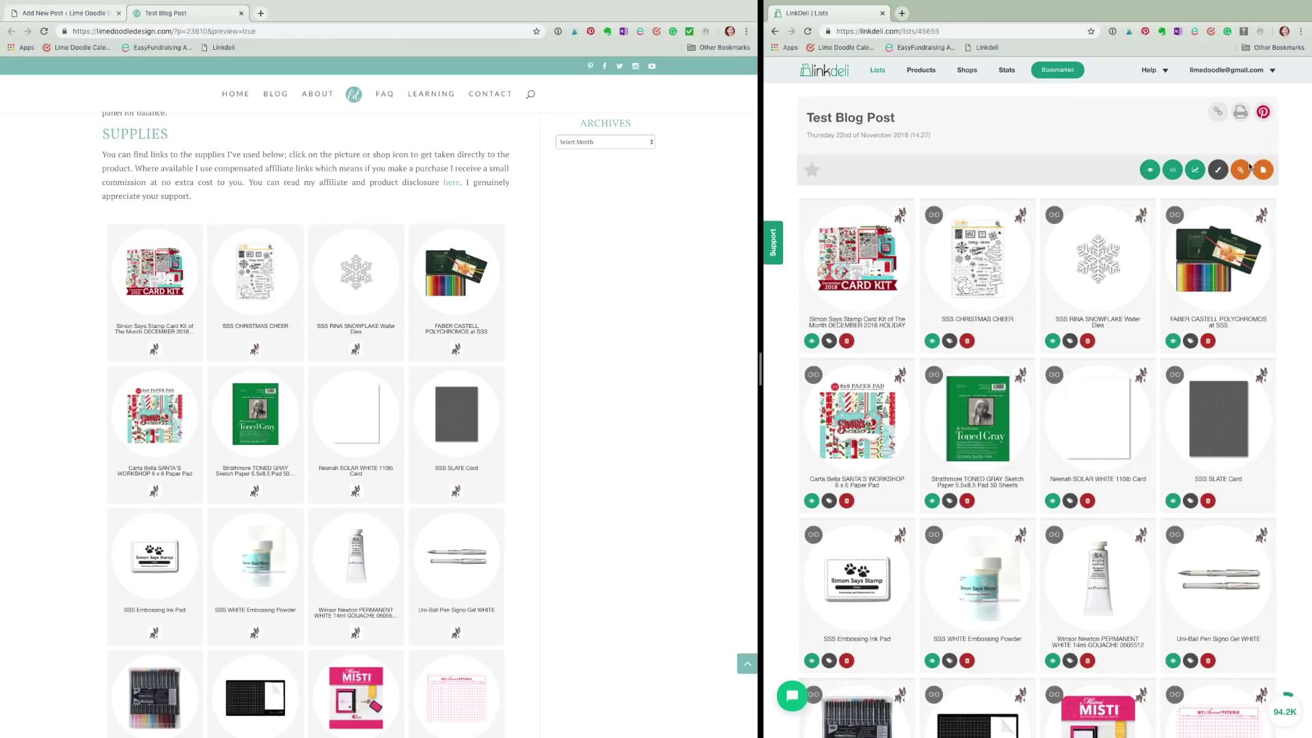
pyautogui.click(1218, 170)
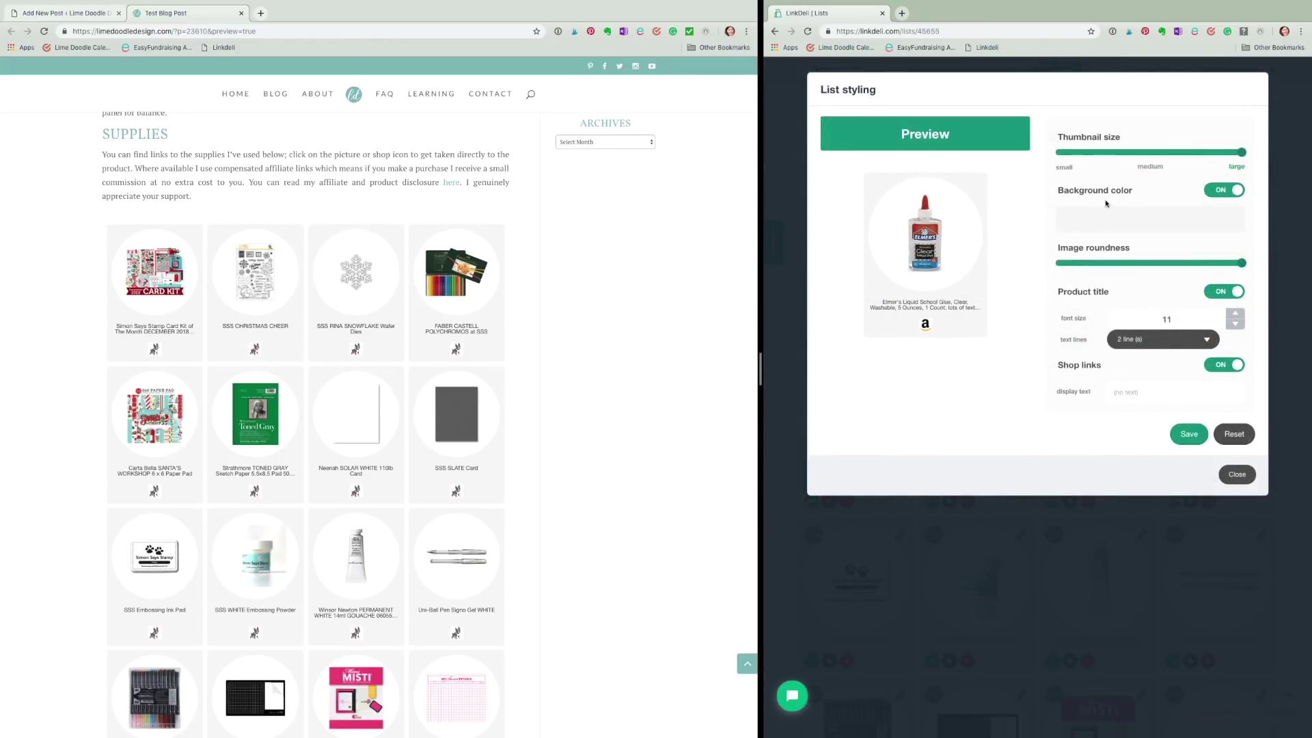
pyautogui.click(1214, 372)
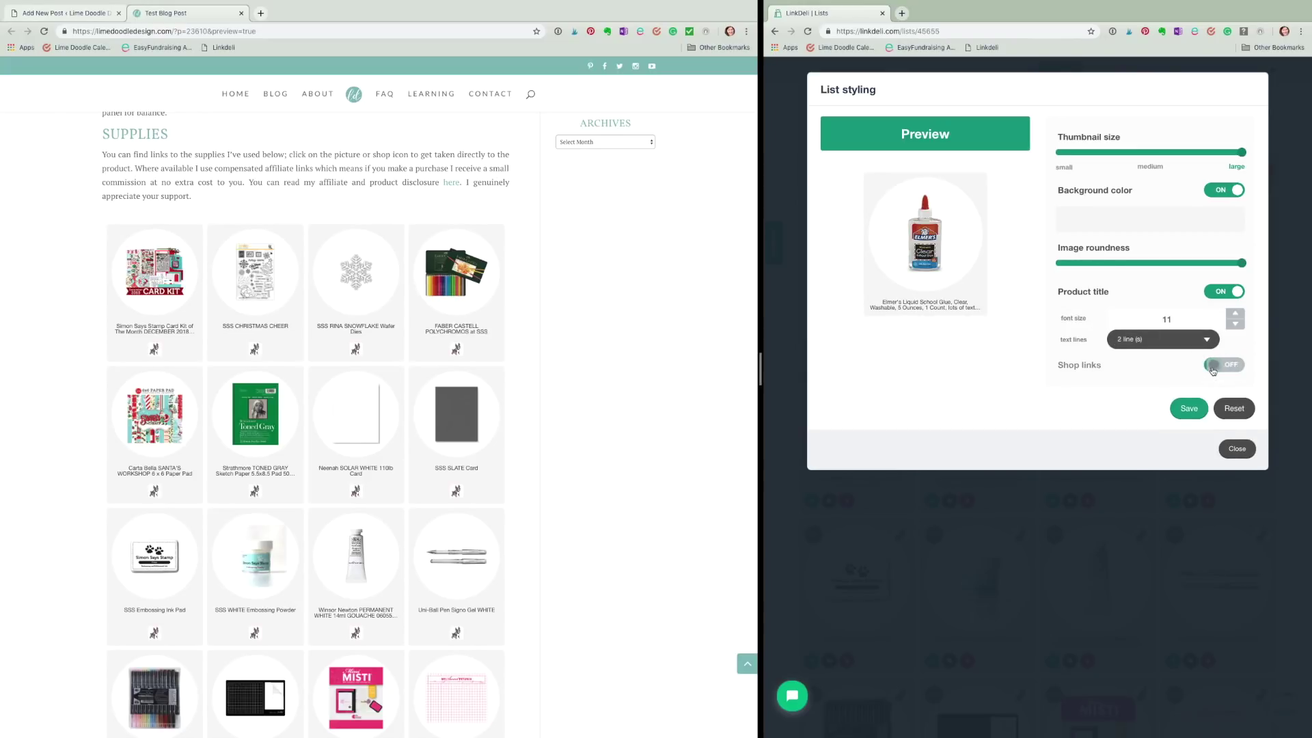
pyautogui.click(1191, 409)
pyautogui.click(1237, 450)
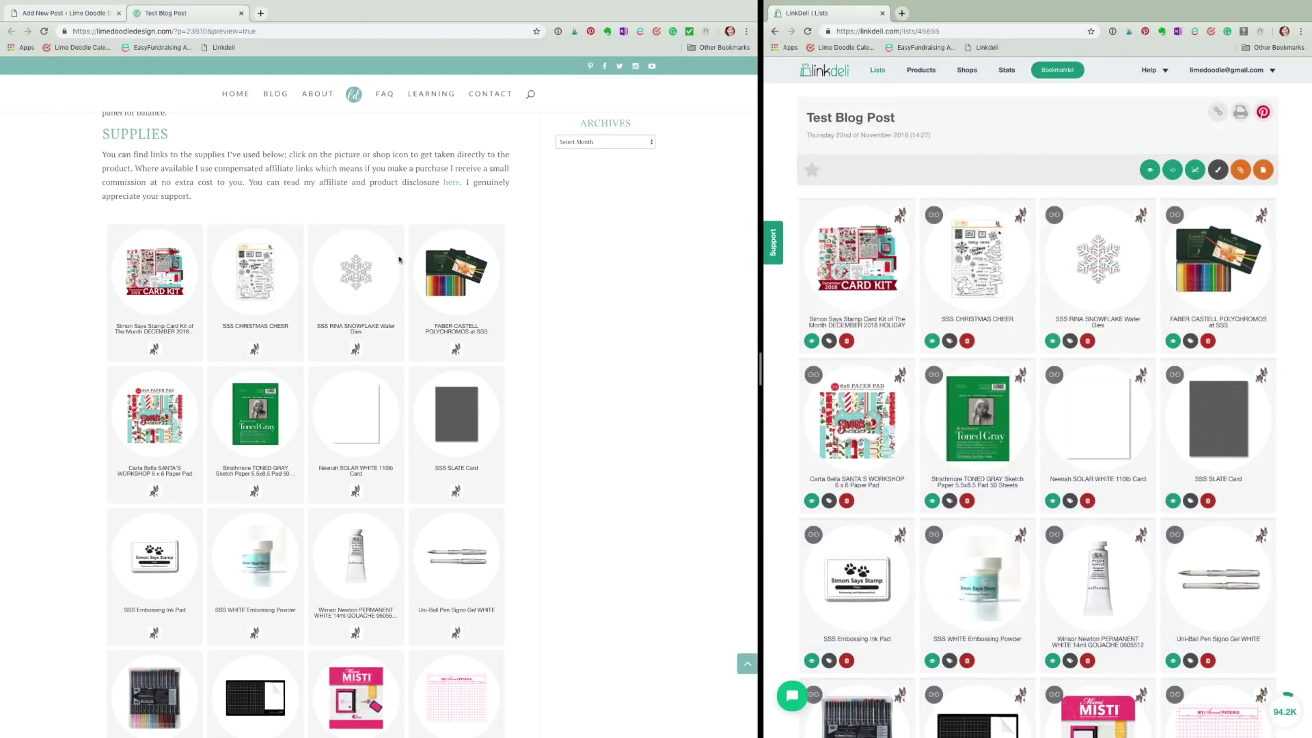
pyautogui.click(44, 32)
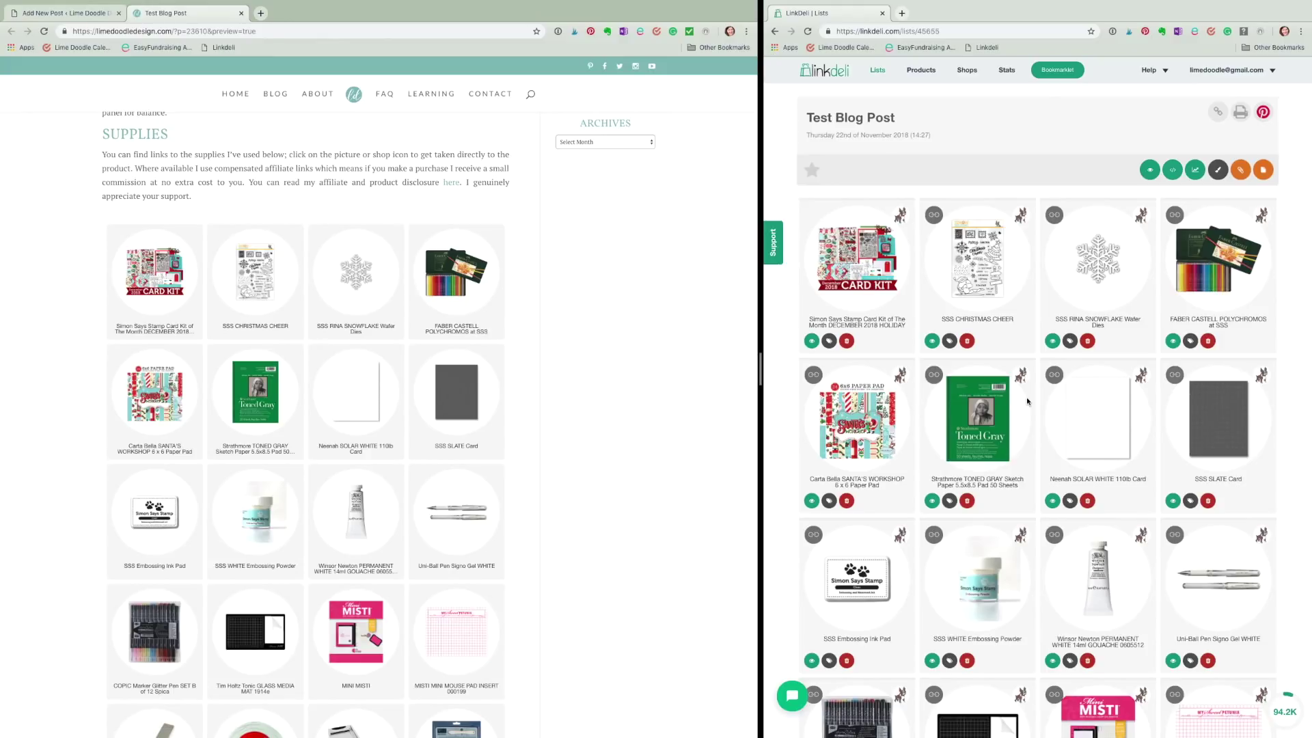
# Scroll through the refreshed Supplies grid to confirm the shop icons are gone.
pyautogui.scroll(-2, 1028, 401)
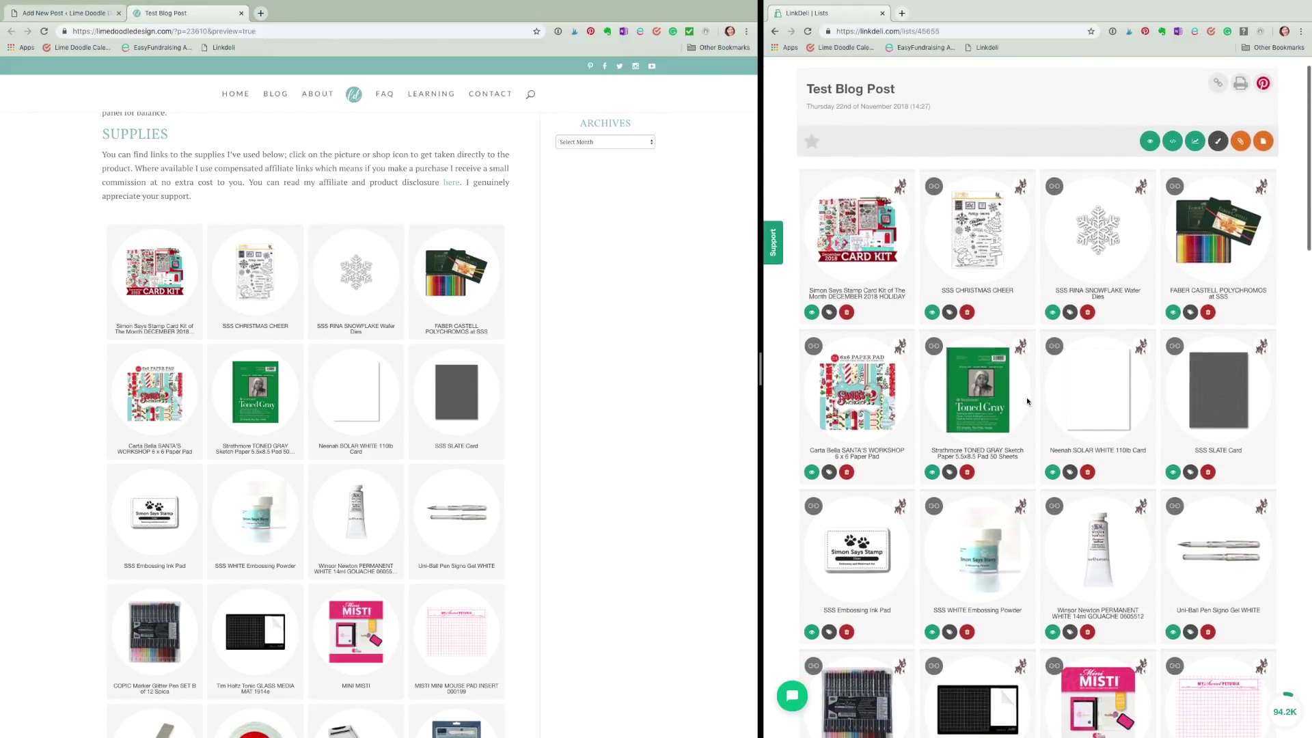
pyautogui.scroll(-2, 1027, 401)
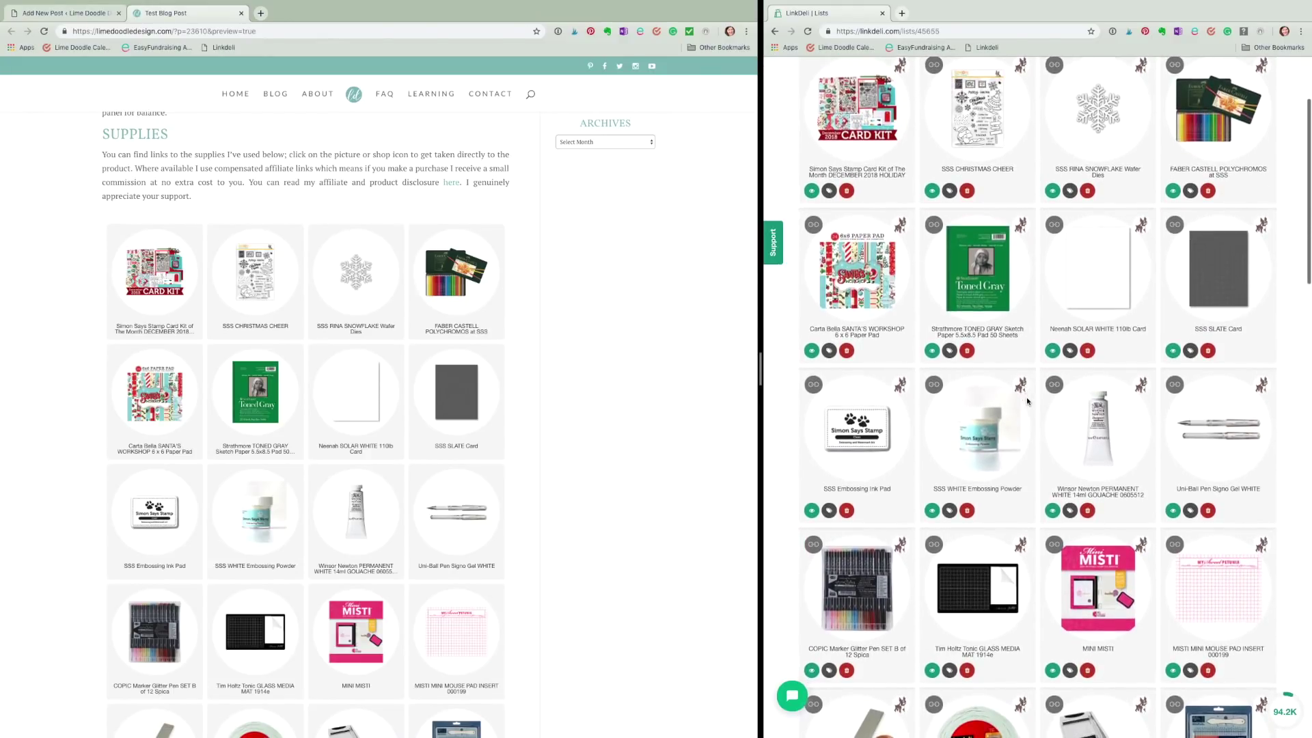
pyautogui.scroll(-3, 642, 382)
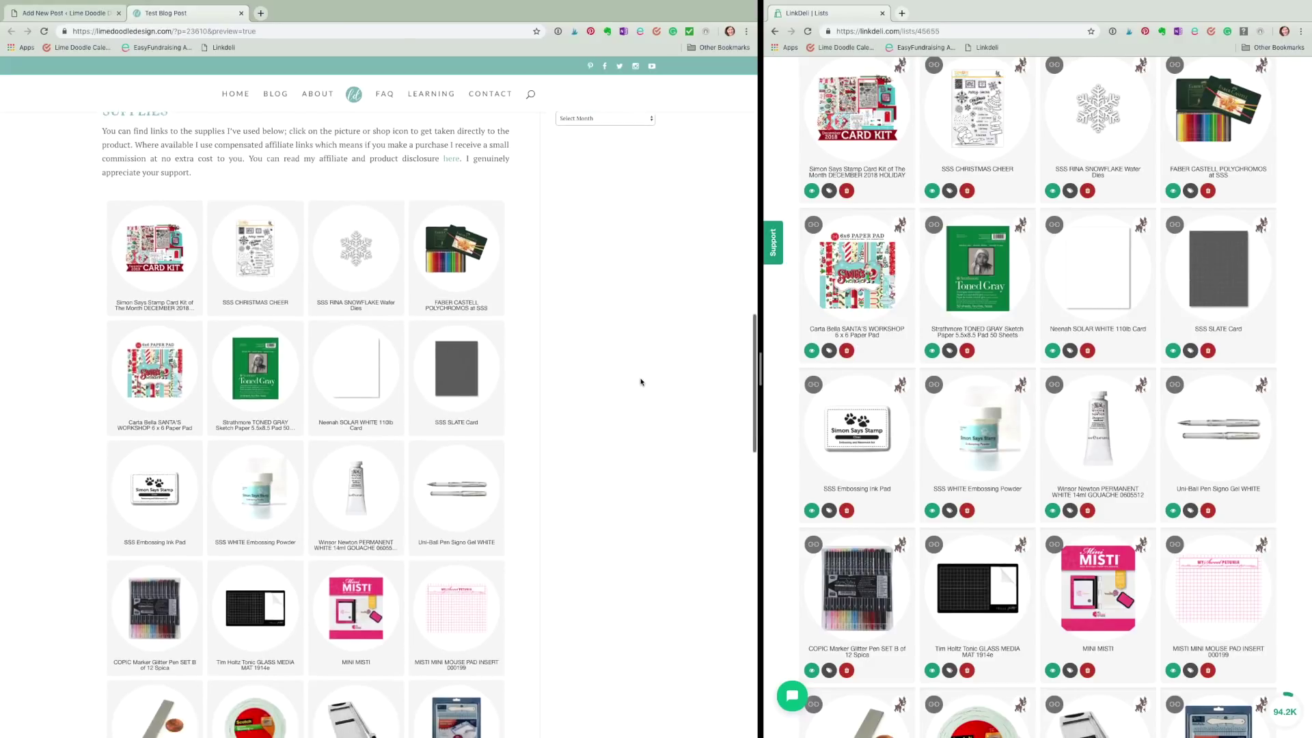